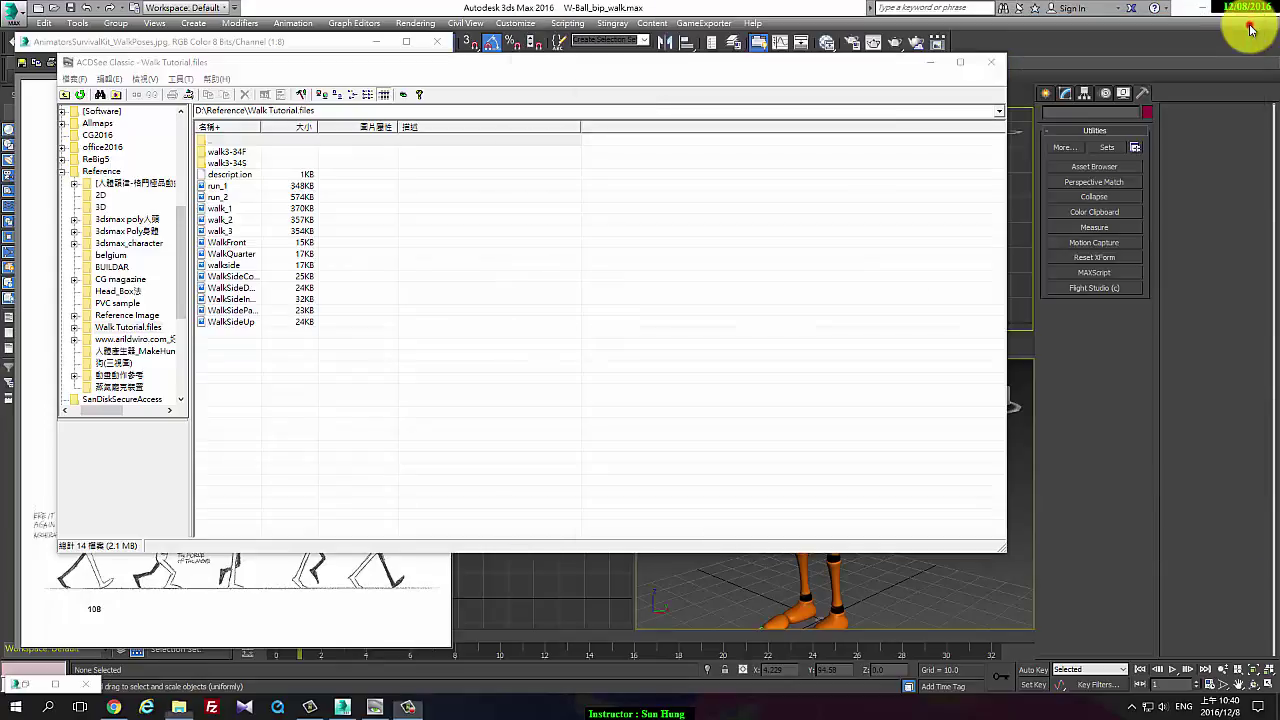
# Open WalkSideInbetween from the Walk Tutorial folder's thumbnails in the ACDSee viewer
pyautogui.moveTo(529, 71)
pyautogui.mouseDown()
pyautogui.moveTo(826, 100)
pyautogui.moveTo(757, 107)
pyautogui.mouseUp()
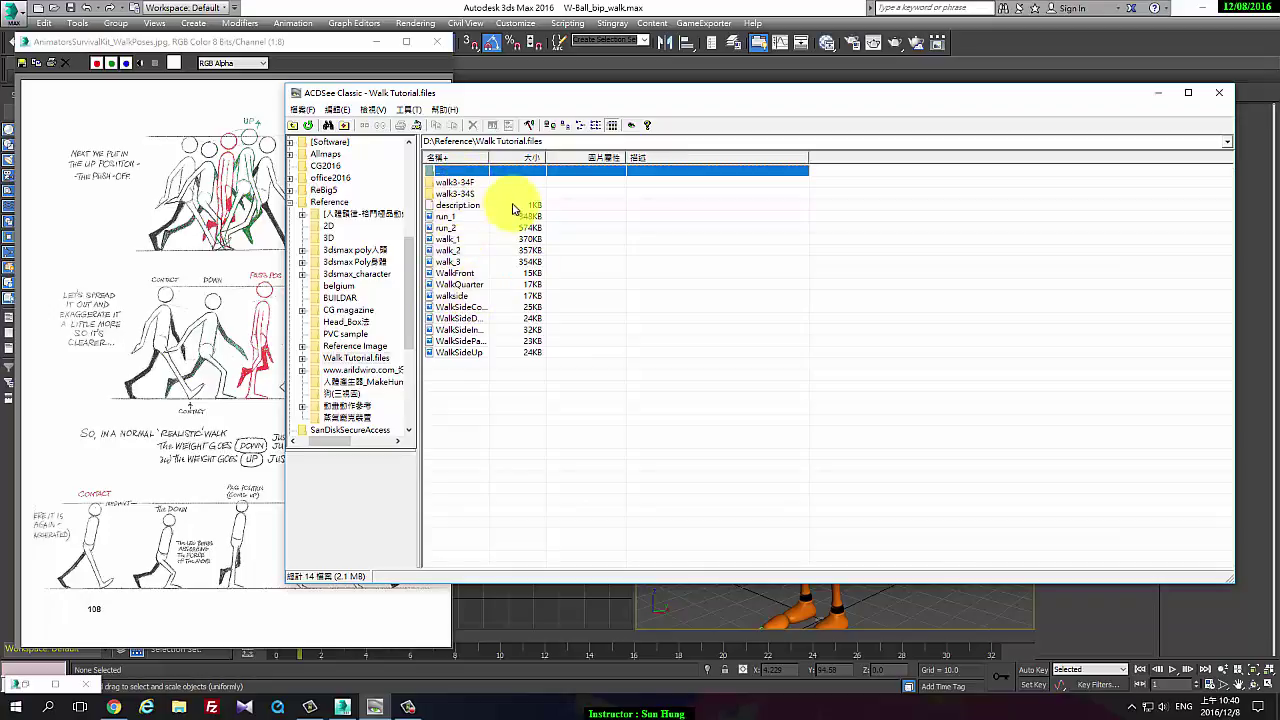
pyautogui.click(547, 126)
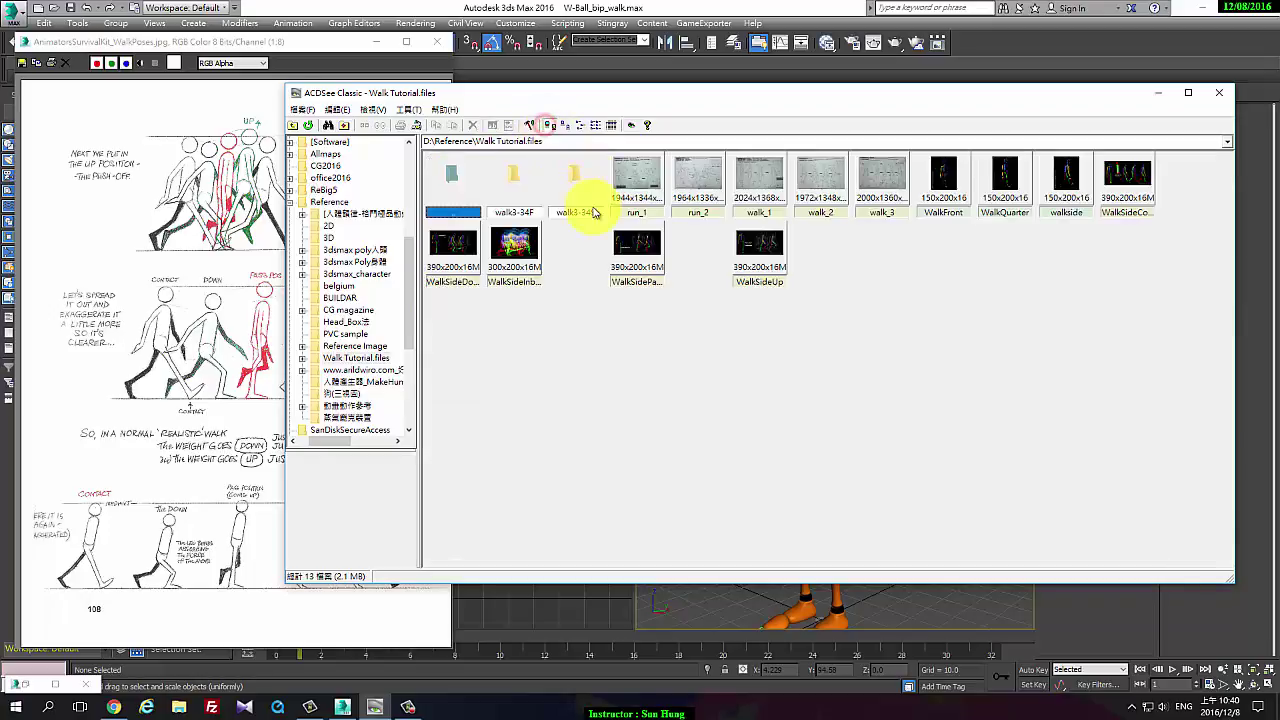
pyautogui.doubleClick(530, 262)
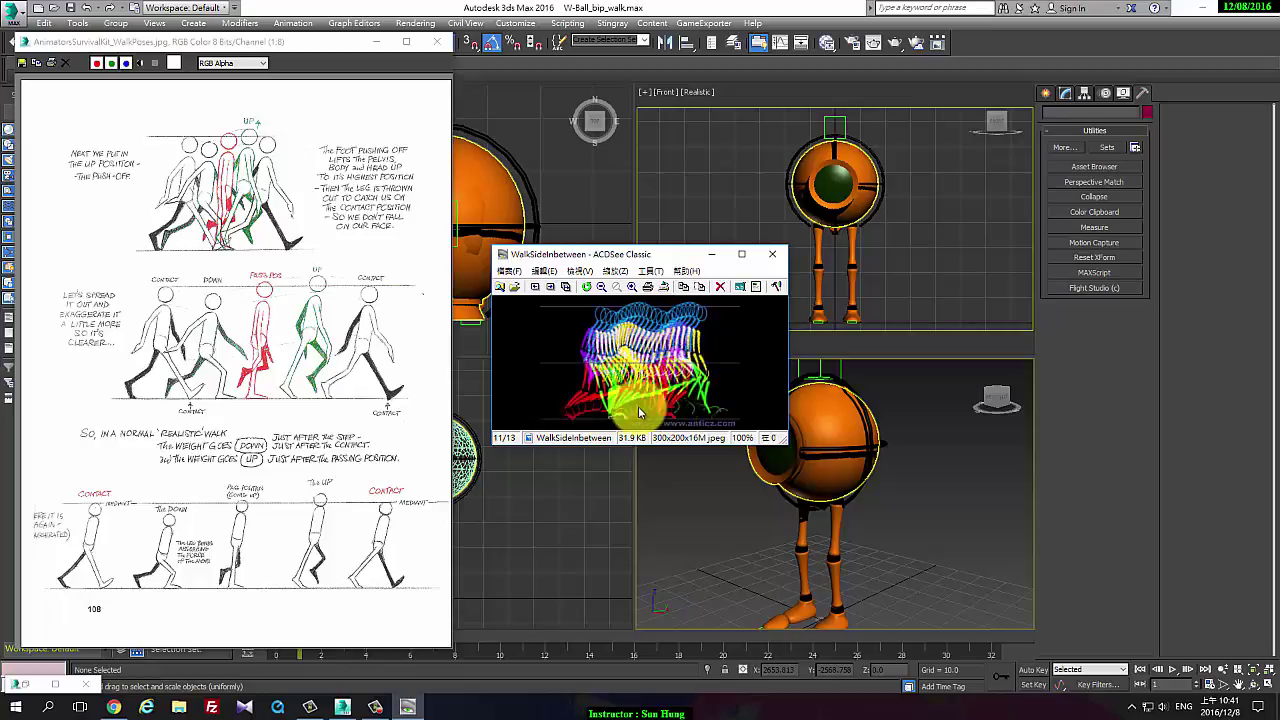
# Open the WalkSideDown image and briefly view it full screen
pyautogui.doubleClick(658, 378)
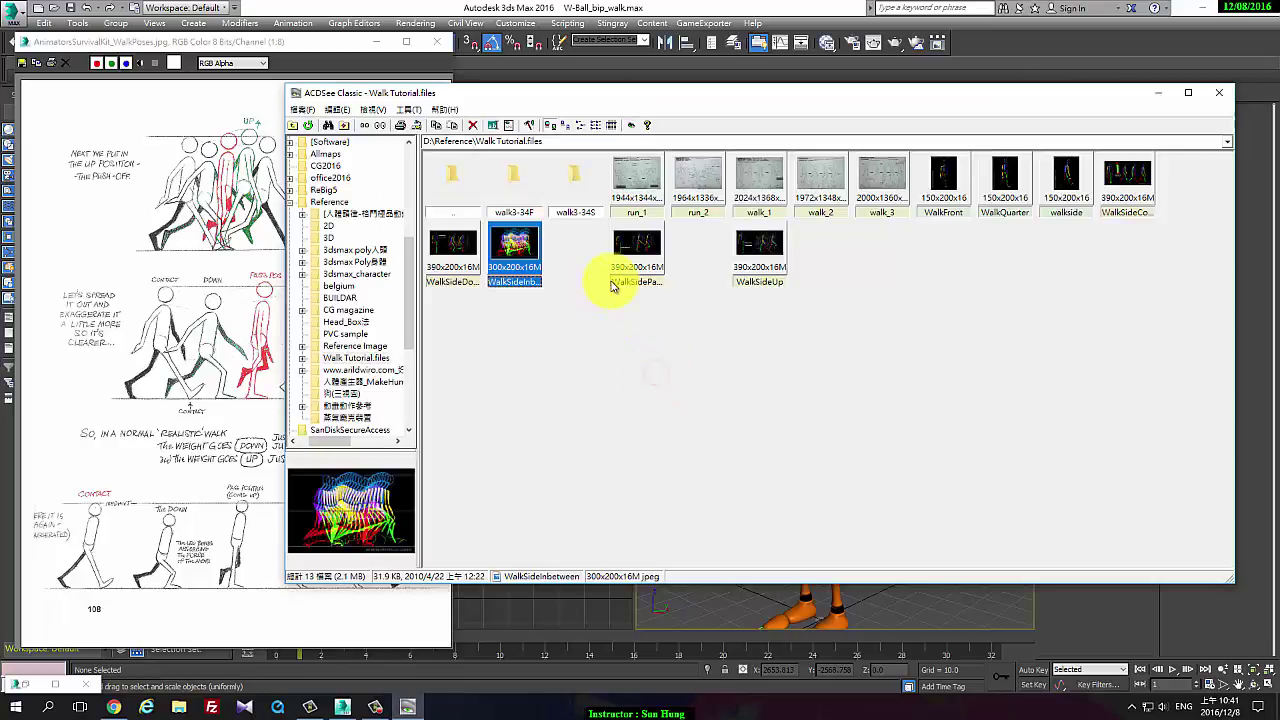
pyautogui.doubleClick(462, 257)
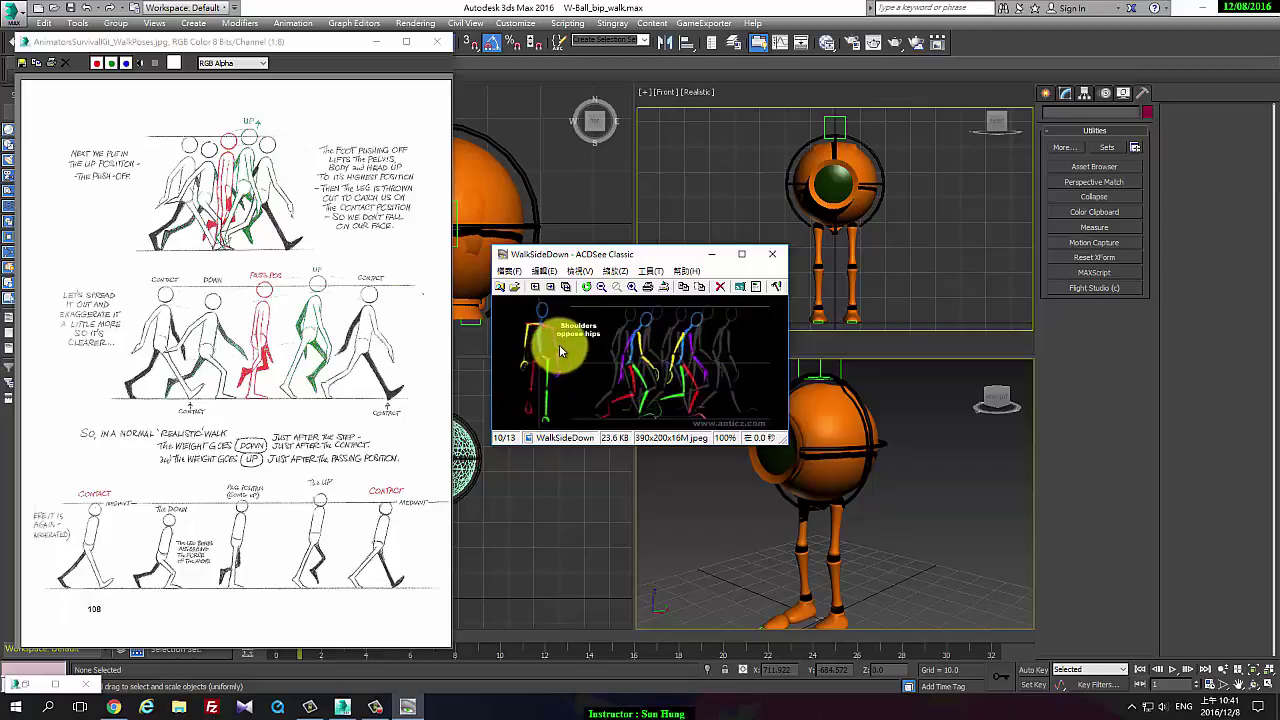
pyautogui.press('f')
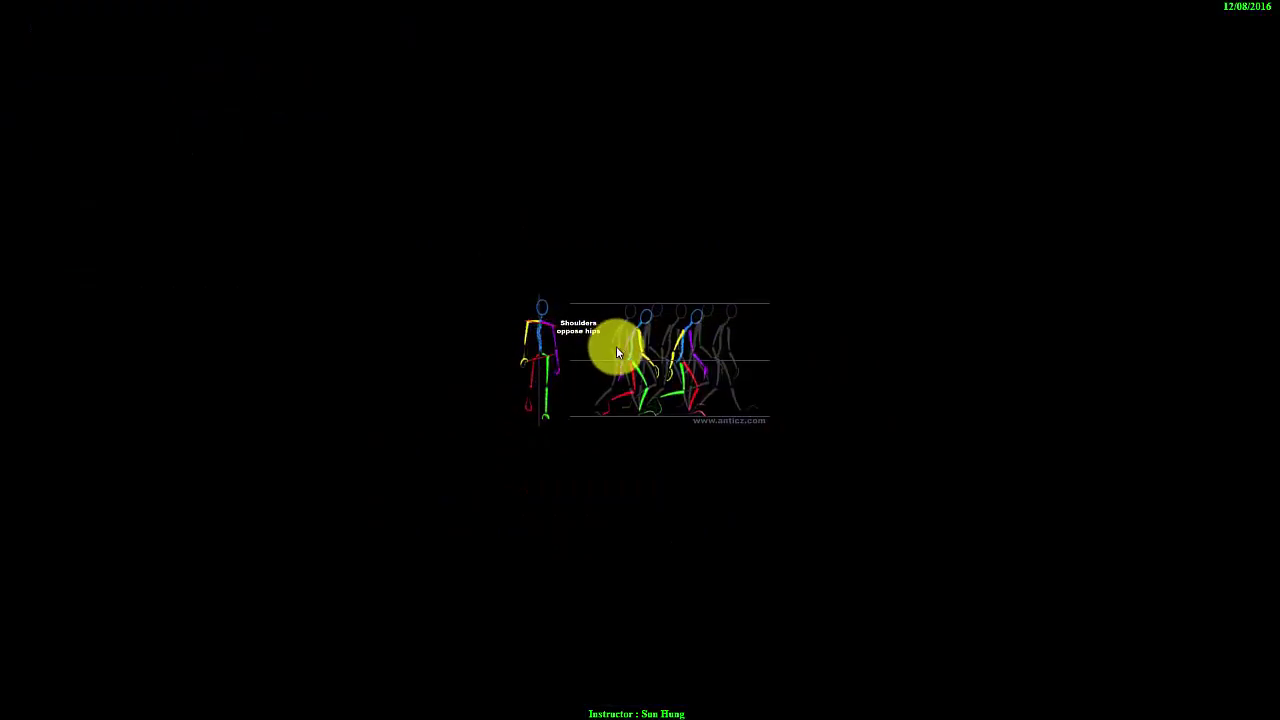
pyautogui.press('f')
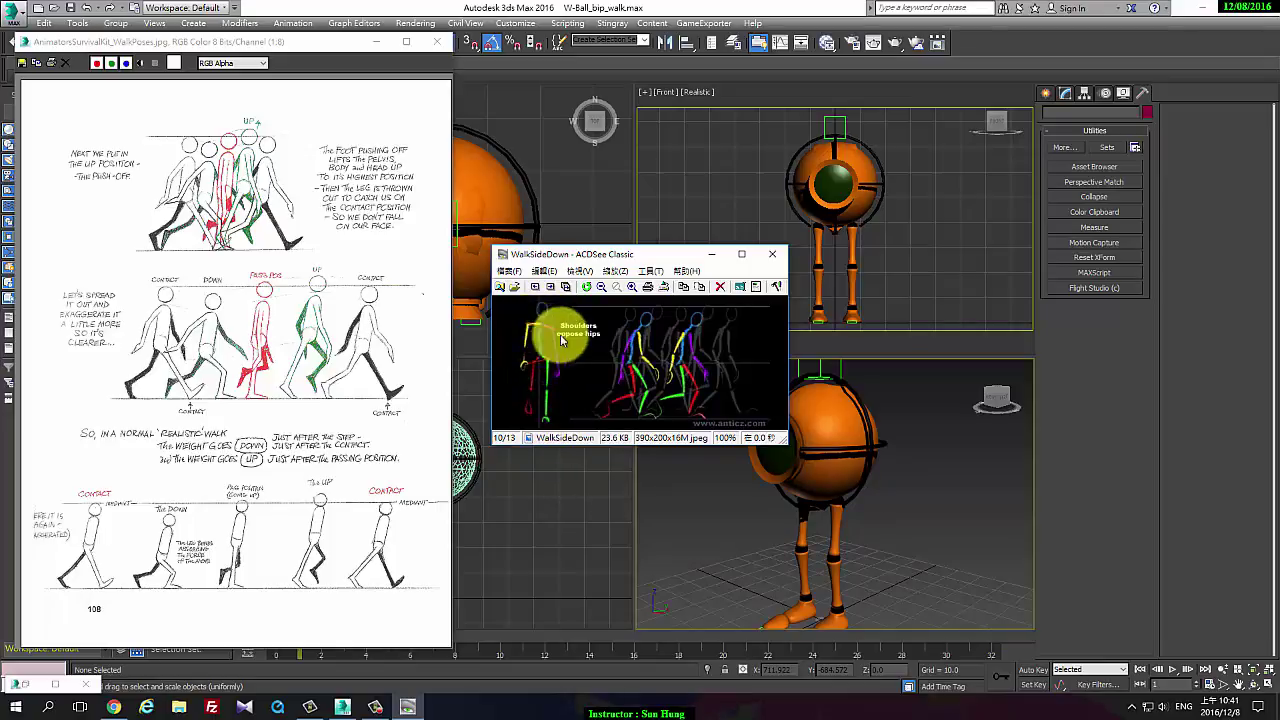
# Open WalkSideUp, then the WalkFront image, from the folder thumbnails
pyautogui.doubleClick(681, 345)
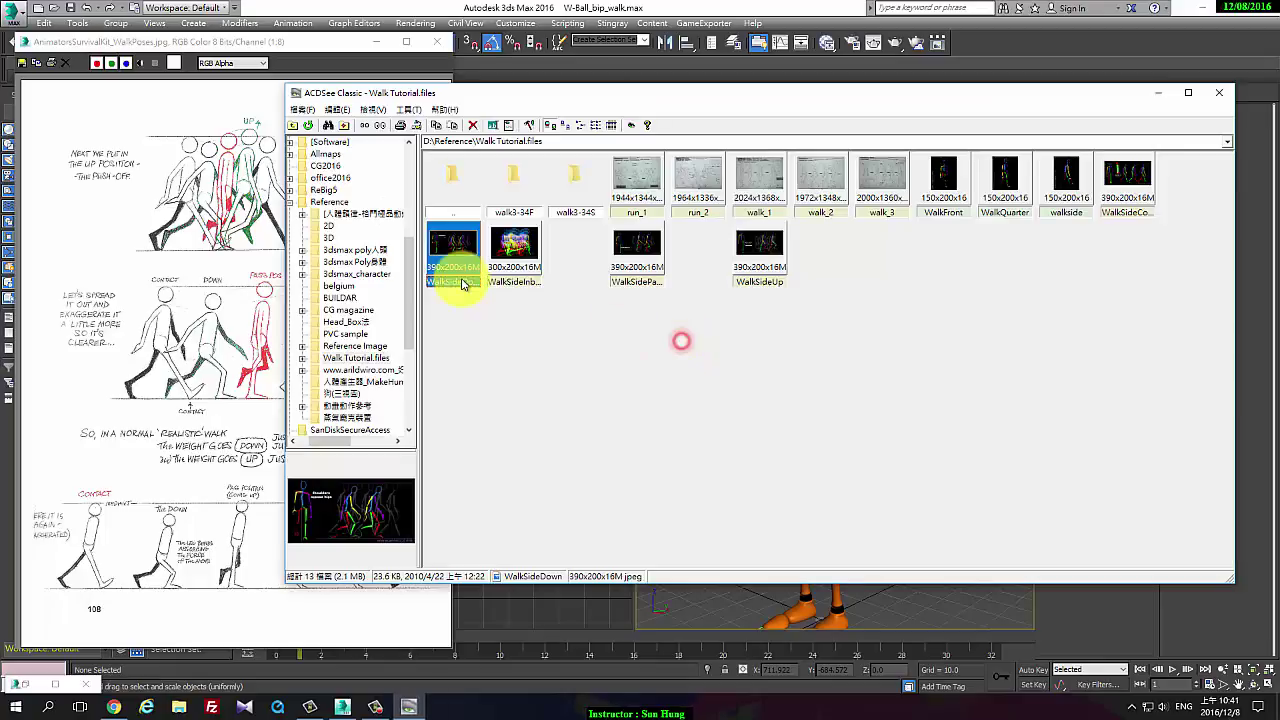
pyautogui.click(636, 252)
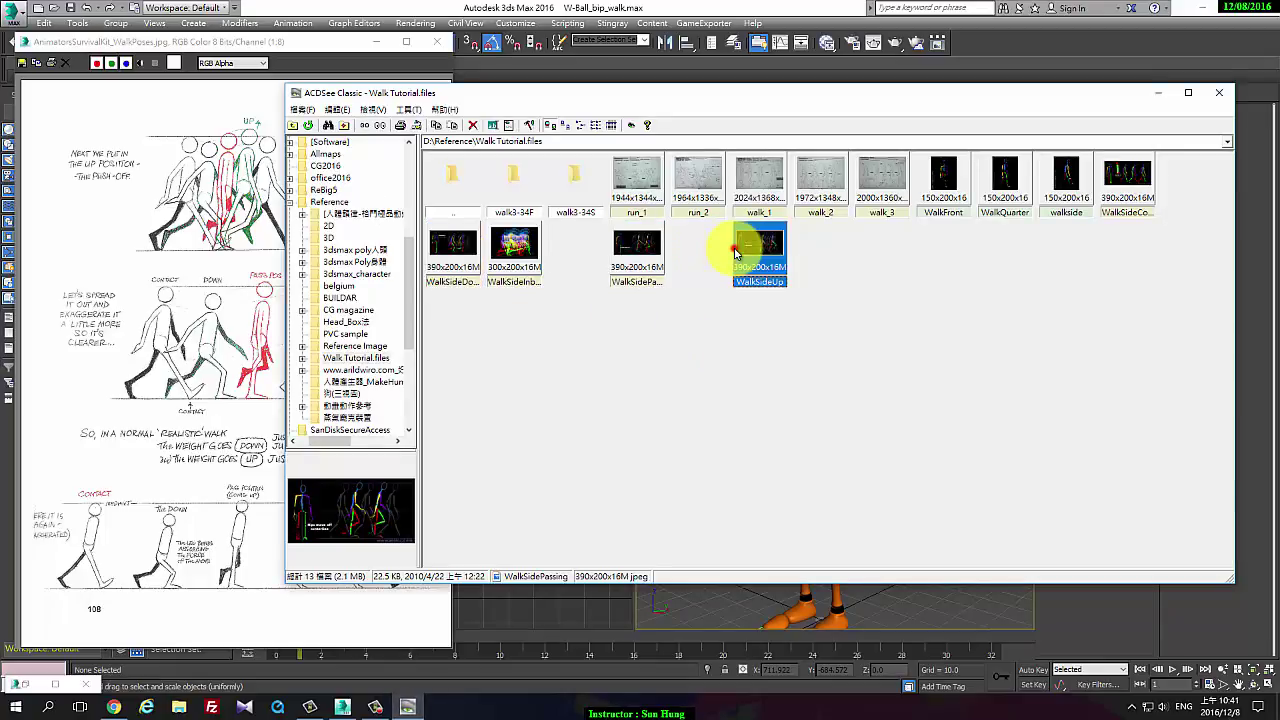
pyautogui.doubleClick(740, 250)
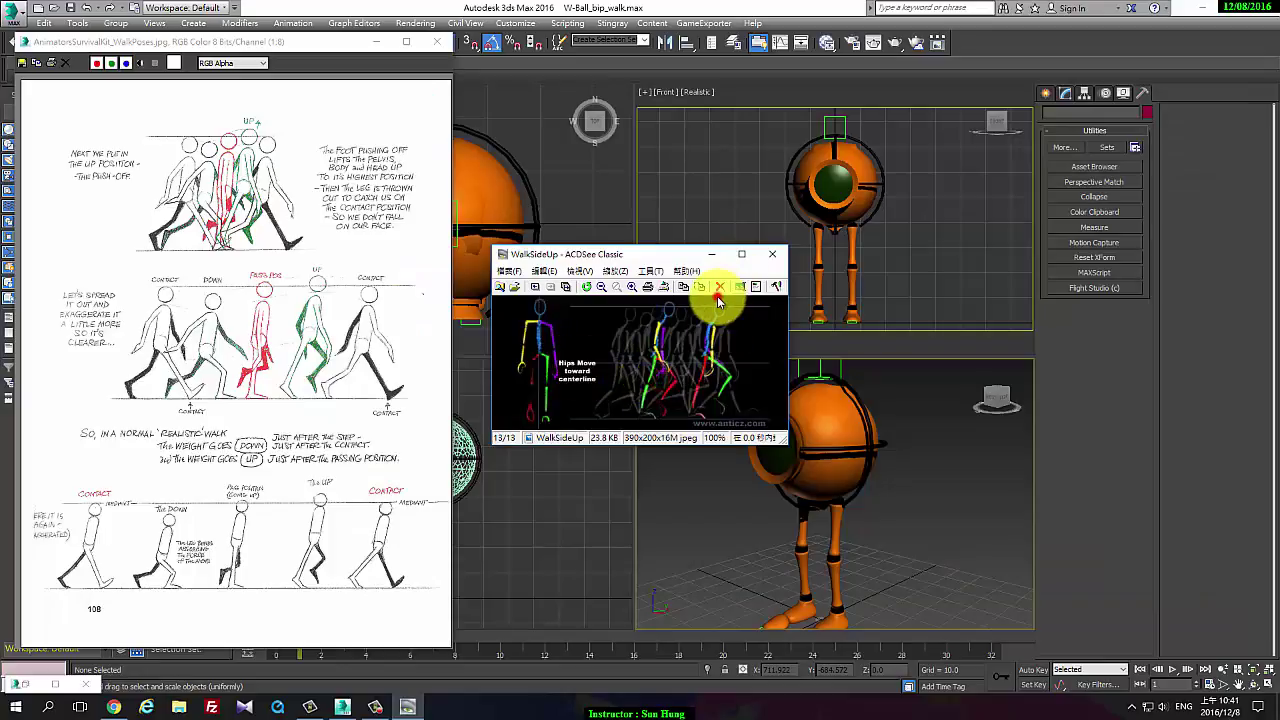
pyautogui.doubleClick(718, 302)
pyautogui.doubleClick(952, 176)
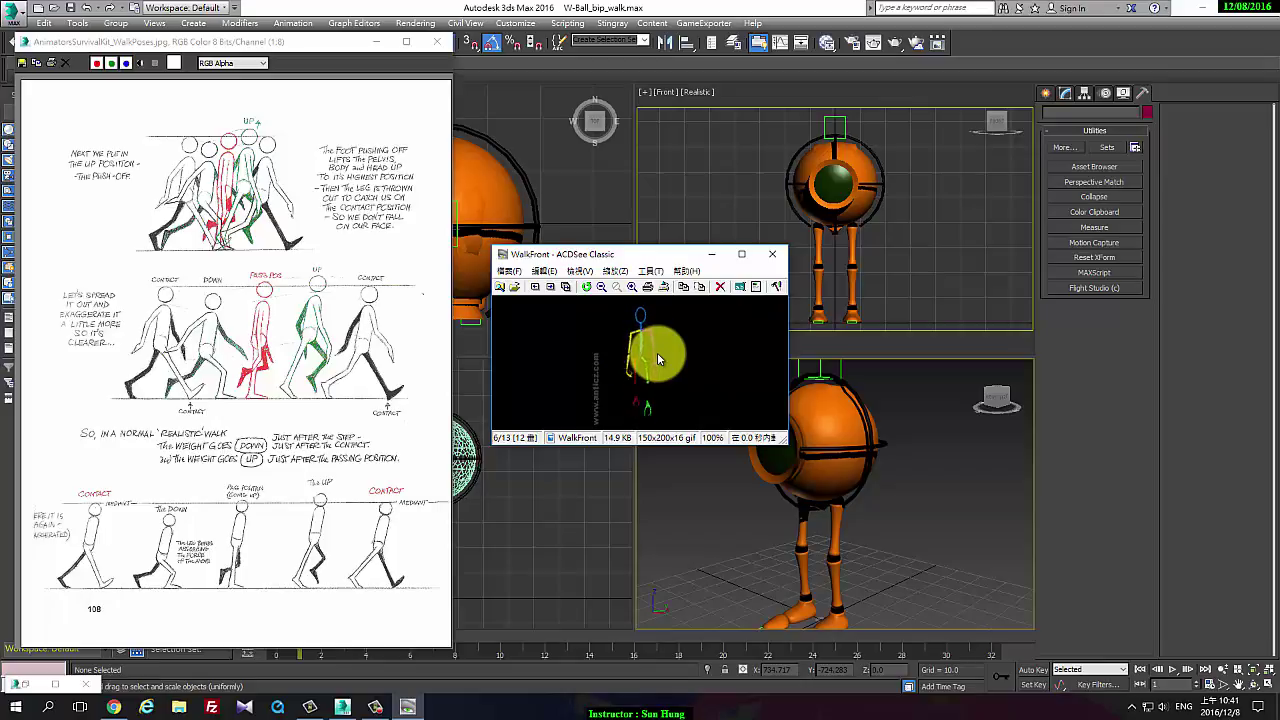
# Page through WalkQuarter to WalkSideInbetween, then select walk_1 back in the folder thumbnails
pyautogui.click(741, 287)
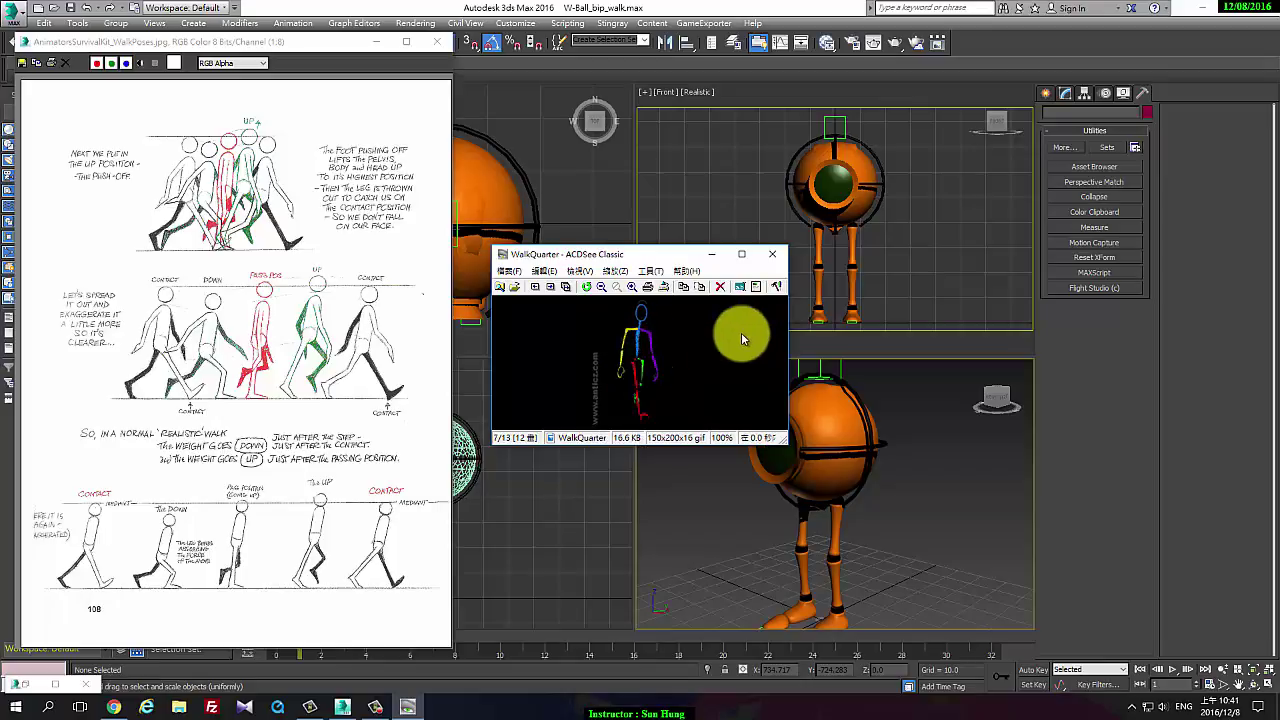
pyautogui.scroll(-1, 711, 354)
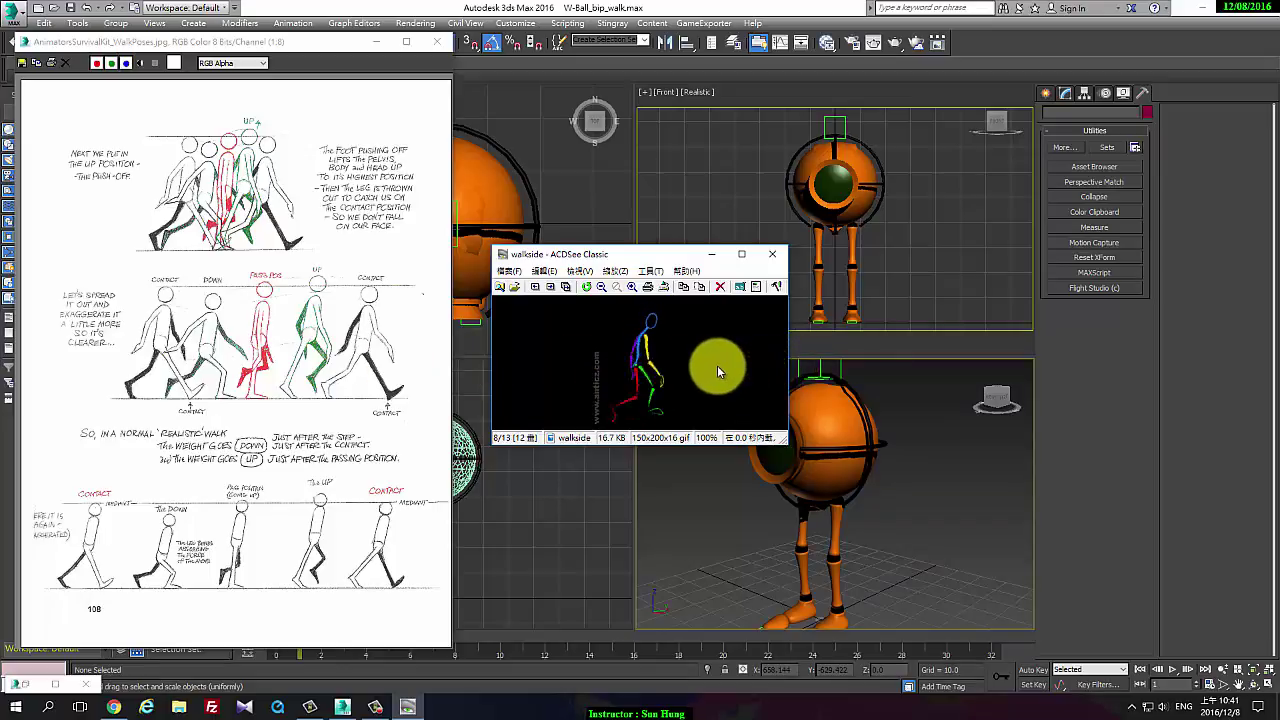
pyautogui.scroll(-1, 717, 370)
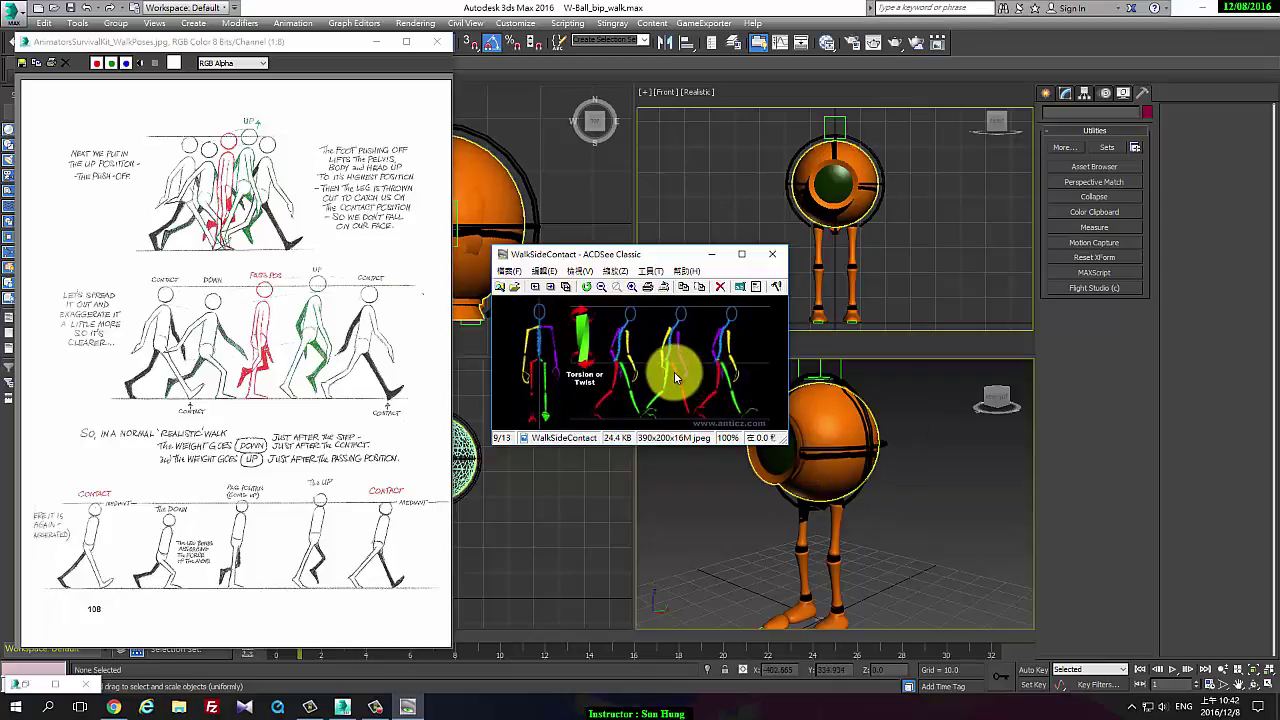
pyautogui.scroll(-1, 706, 356)
pyautogui.scroll(-1, 660, 357)
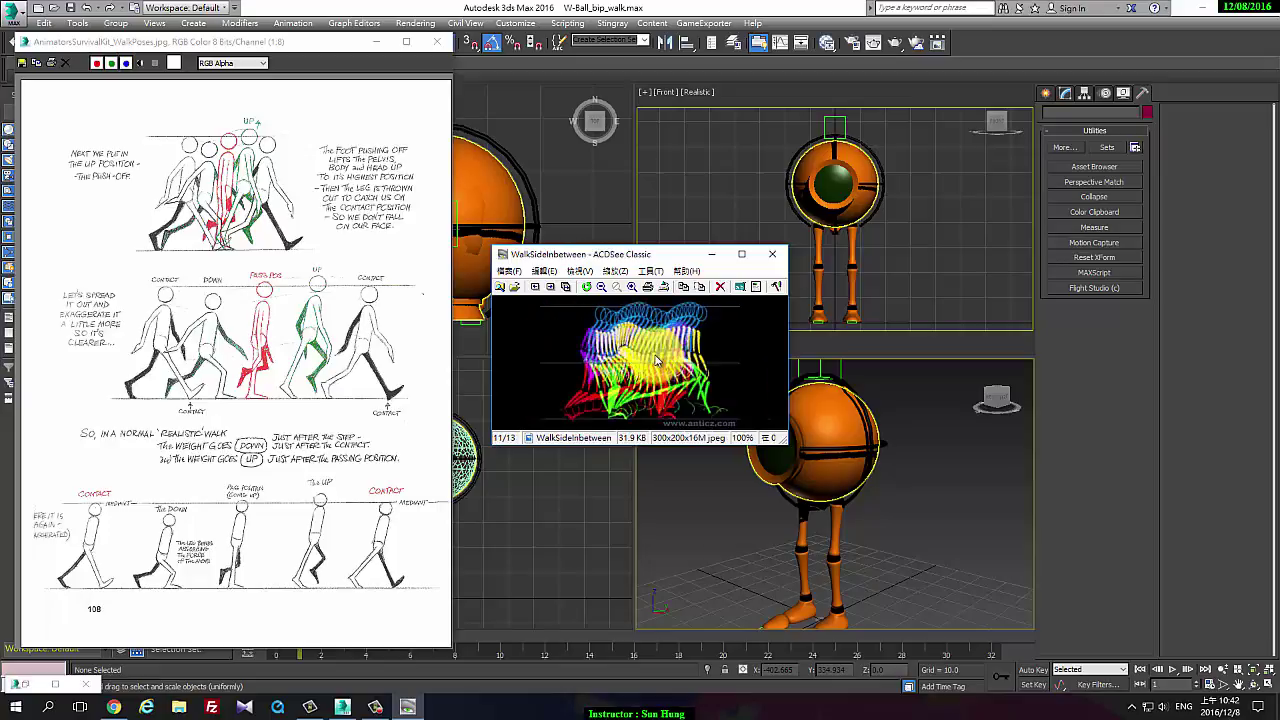
pyautogui.doubleClick(650, 350)
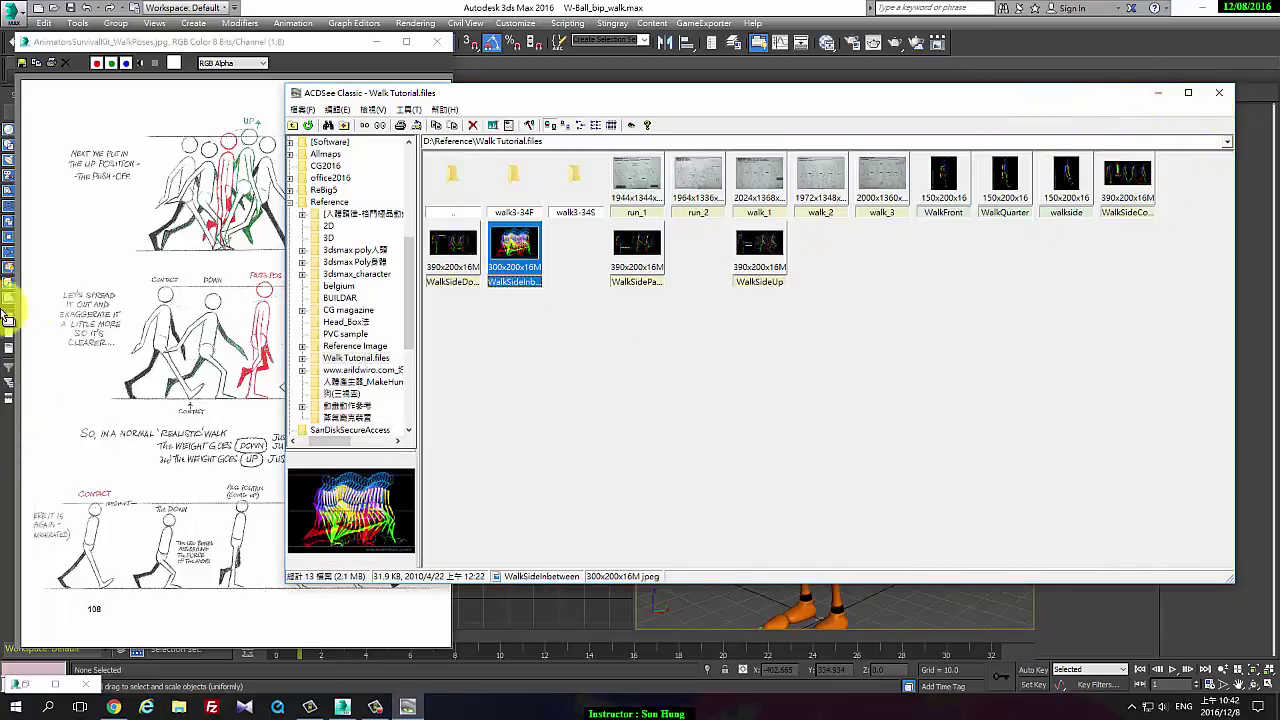
pyautogui.click(773, 183)
# Open walk_1 in the viewer and maximize its window
pyautogui.doubleClick(773, 183)
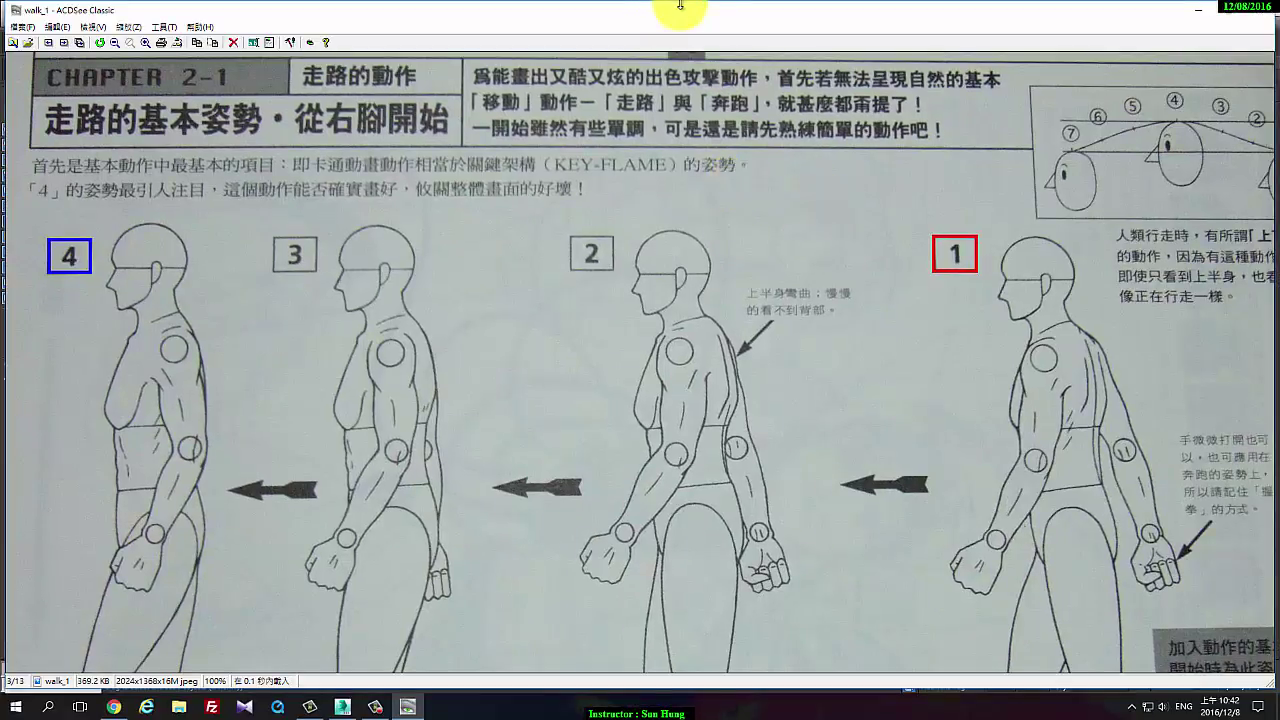
pyautogui.doubleClick(680, 12)
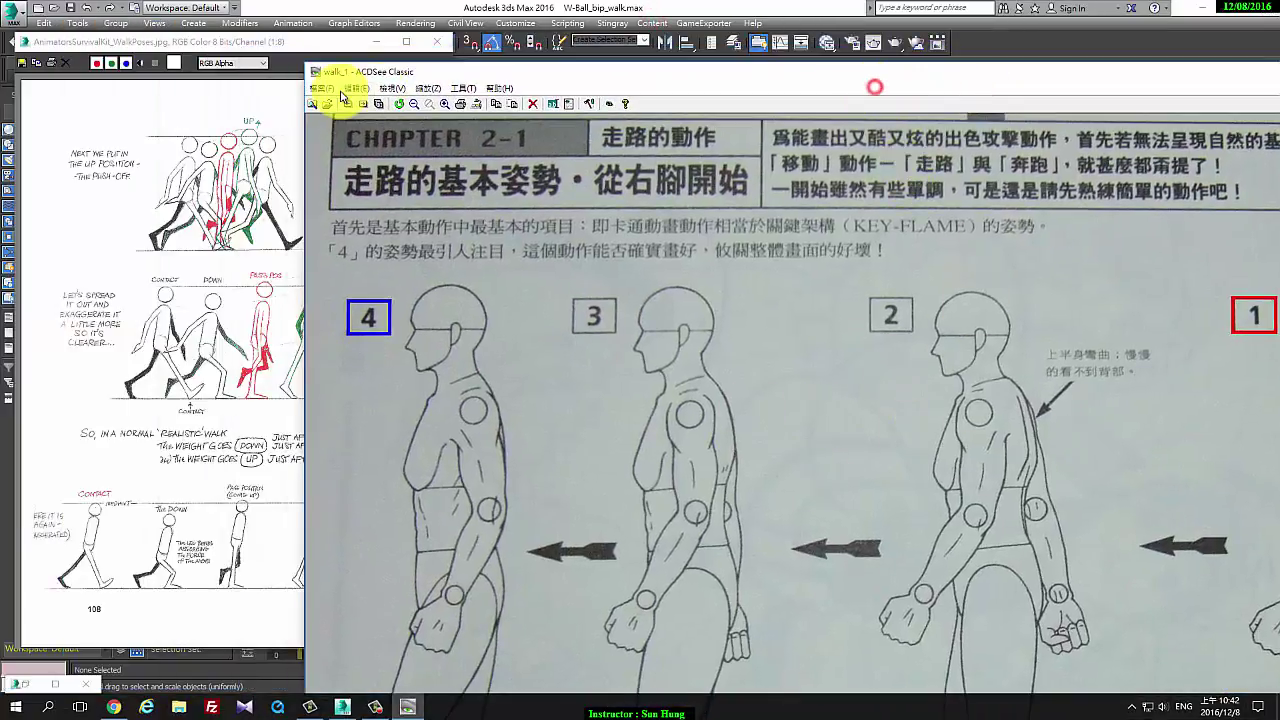
pyautogui.click(980, 84)
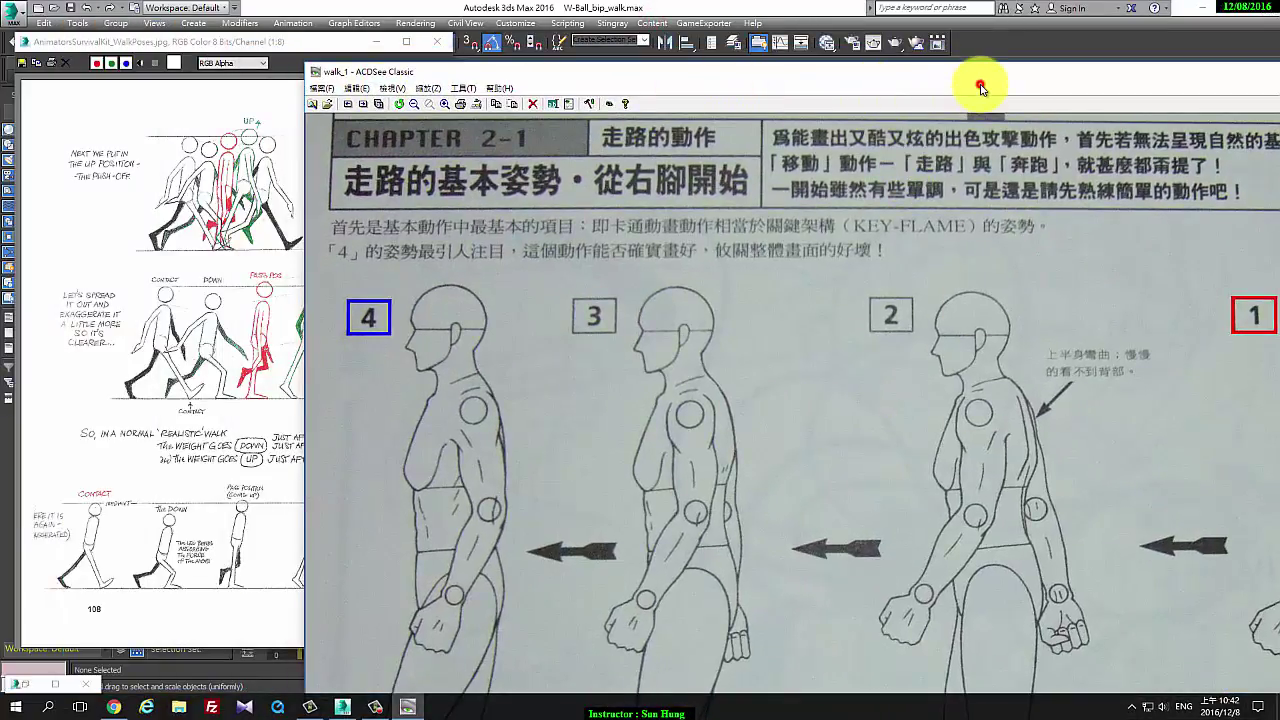
pyautogui.moveTo(771, 71); pyautogui.dragTo(370, 145)
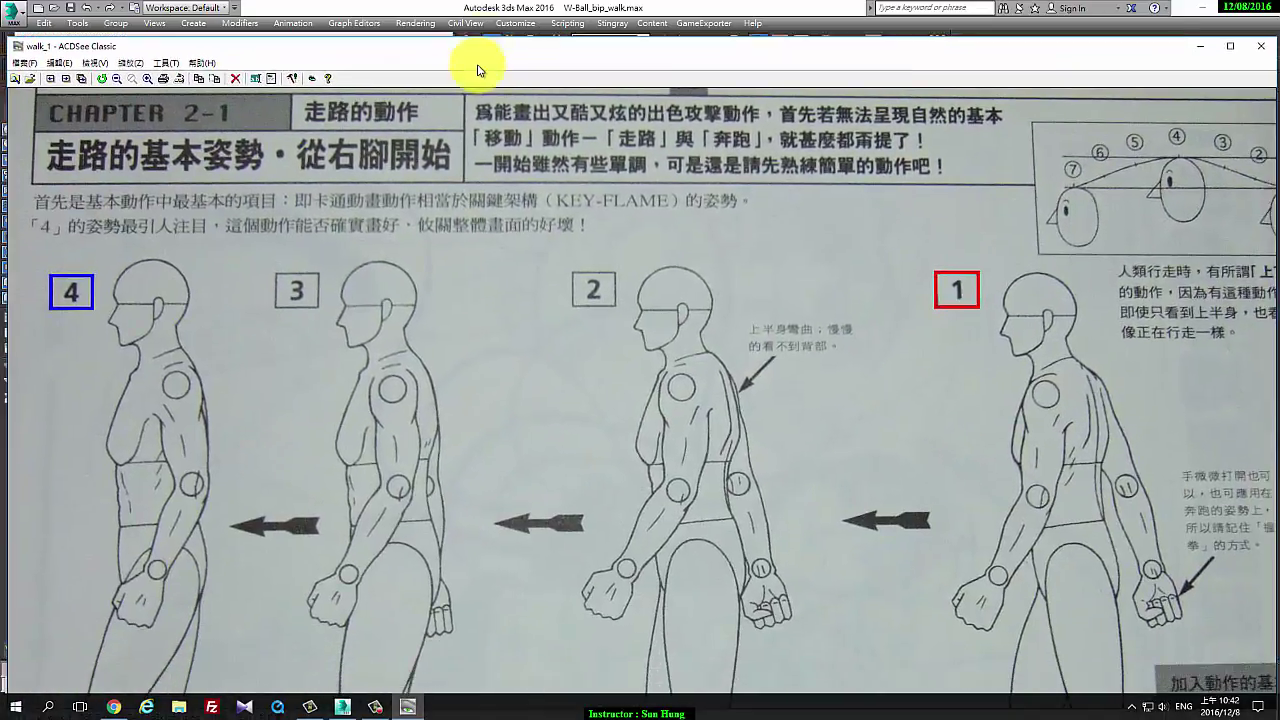
pyautogui.moveTo(370, 145); pyautogui.dragTo(670, 1)
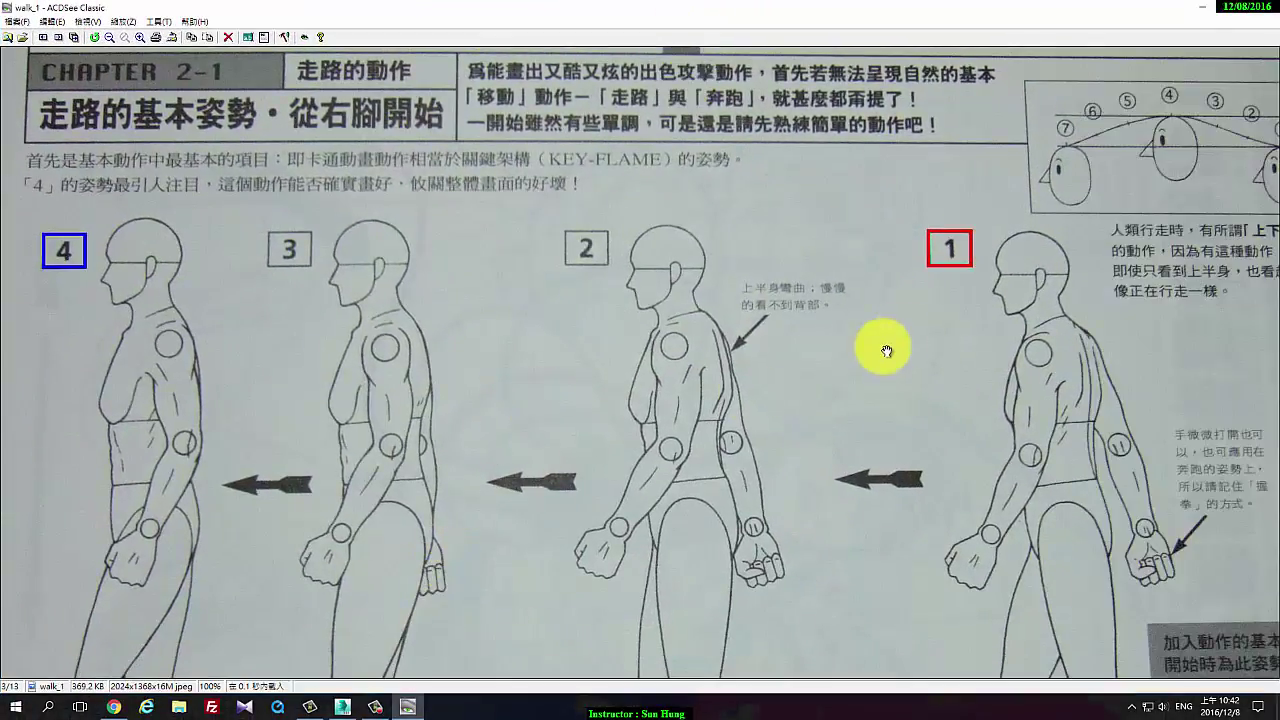
# Enable Shrink image to fit, then dock the walk_1 viewer on the right half
pyautogui.click(285, 39)
pyautogui.click(37, 159)
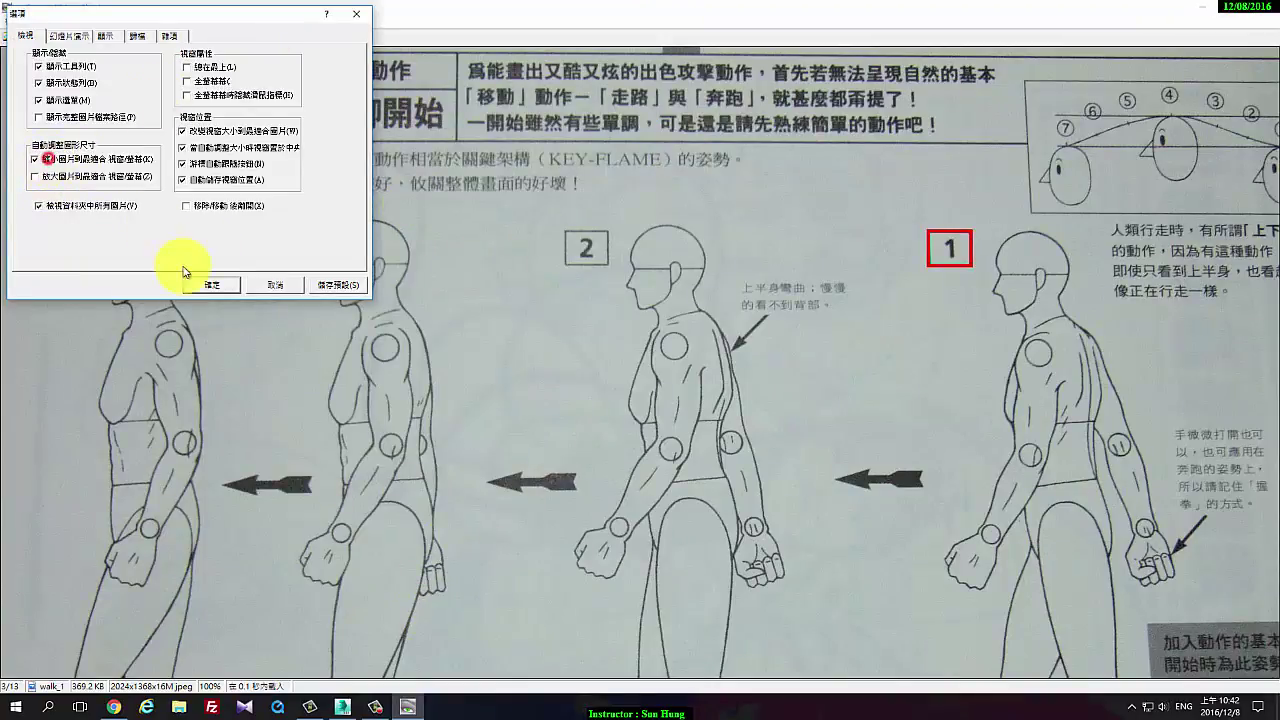
pyautogui.click(211, 284)
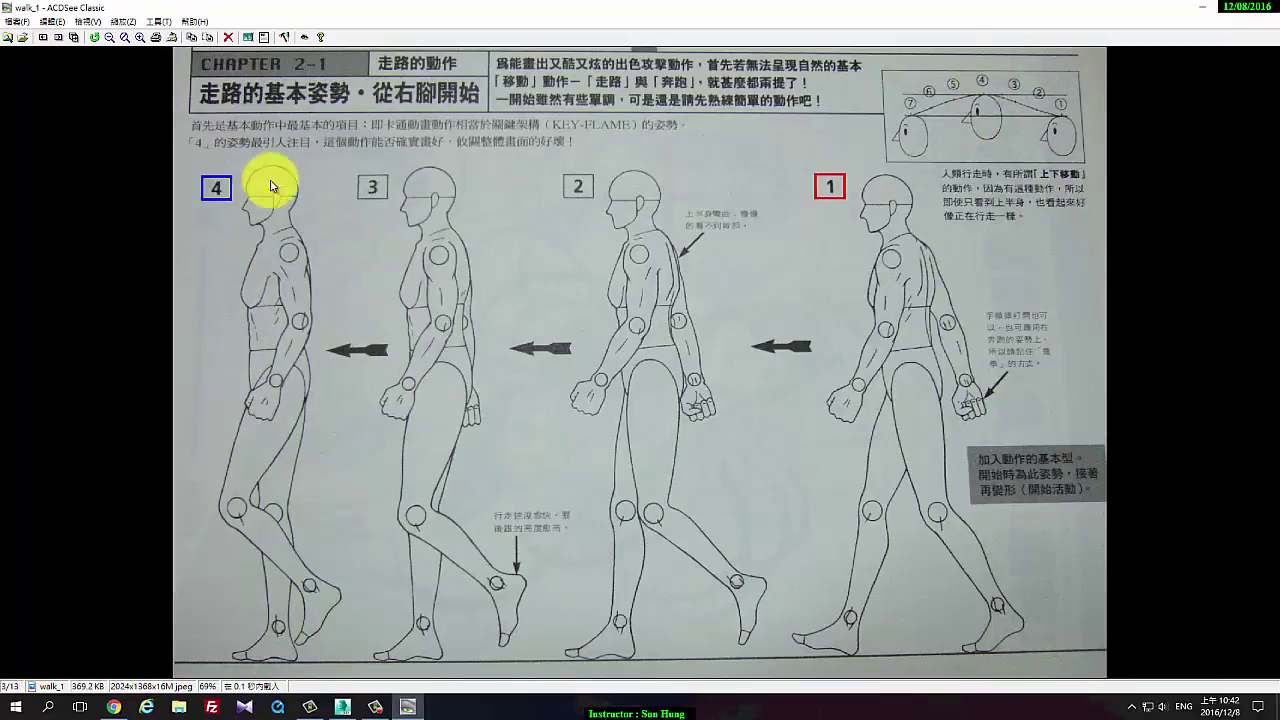
pyautogui.moveTo(392, 12); pyautogui.dragTo(343, 223)
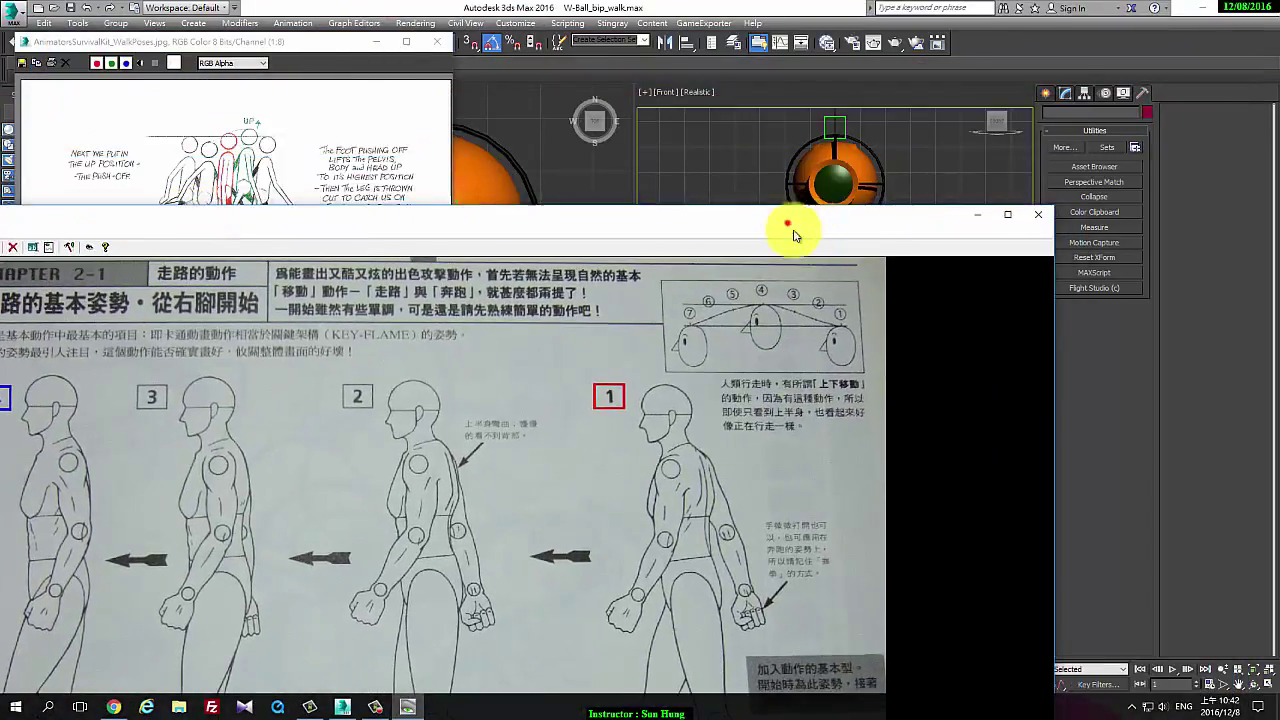
pyautogui.moveTo(791, 222); pyautogui.dragTo(1279, 430)
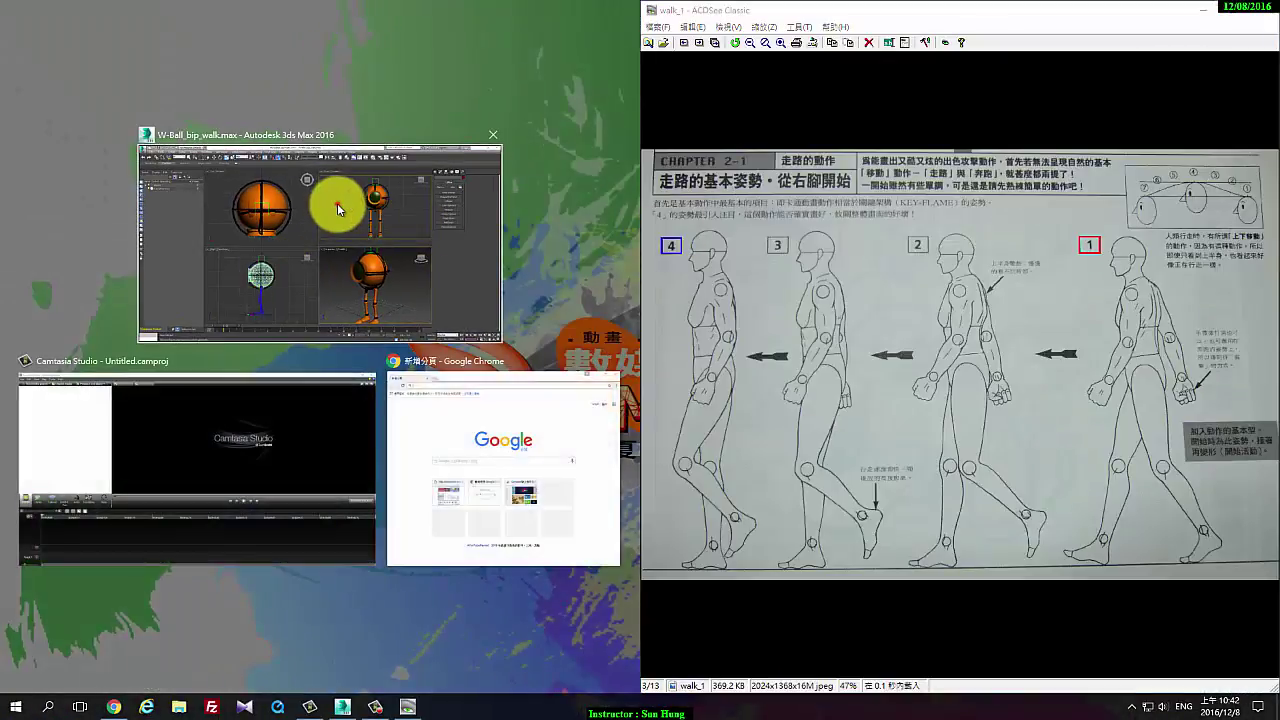
# Maximize 3ds Max, then bring ACDSee back and scroll to the walk_2 page with poses 8–5
pyautogui.click(337, 203)
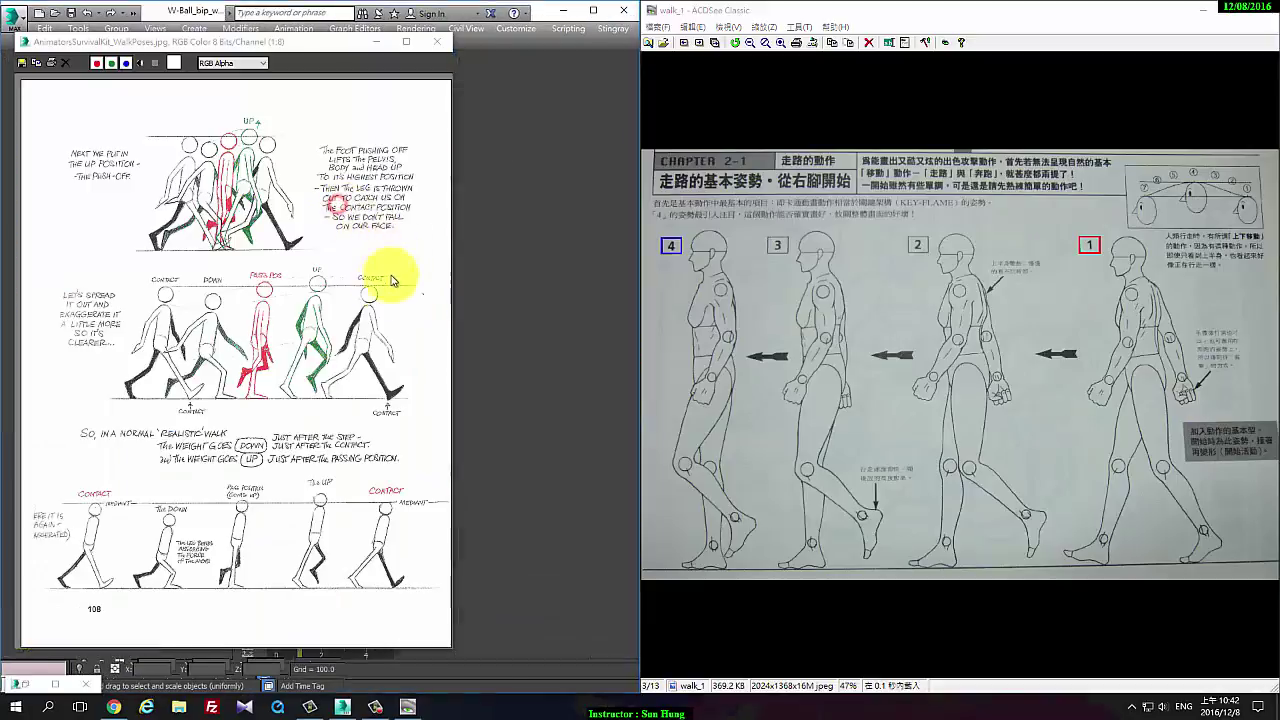
pyautogui.click(580, 19)
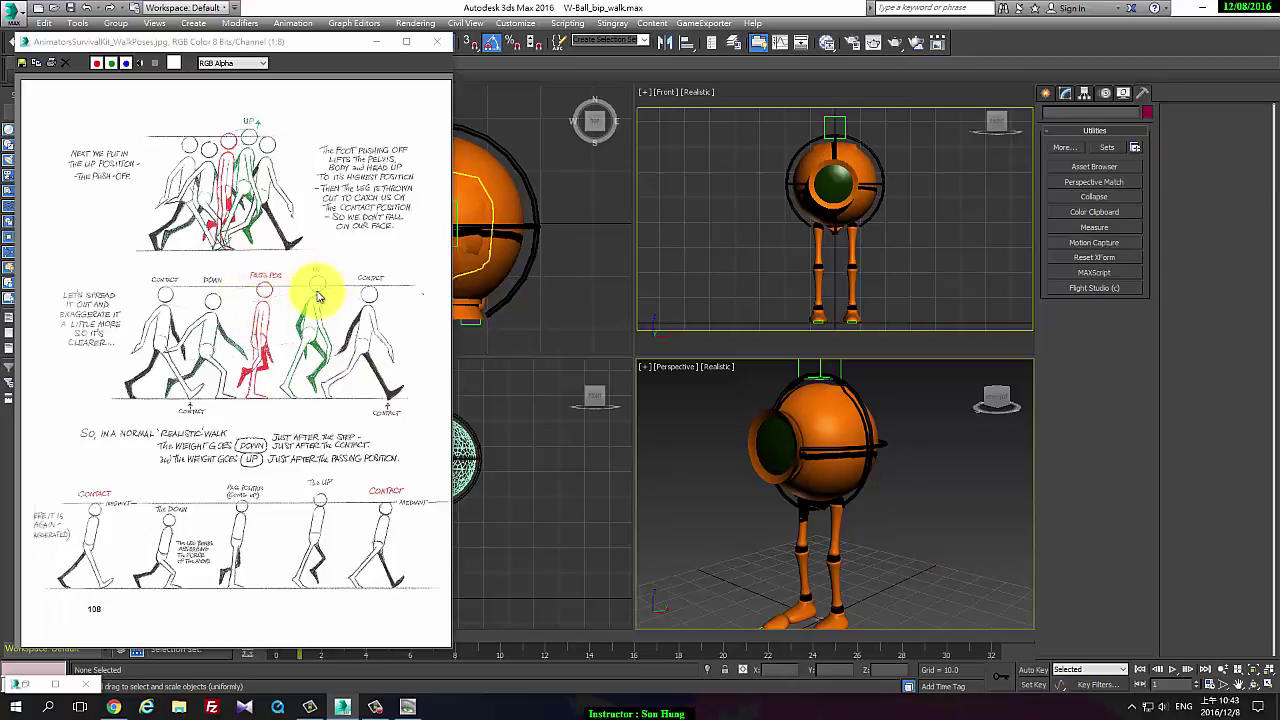
pyautogui.click(410, 704)
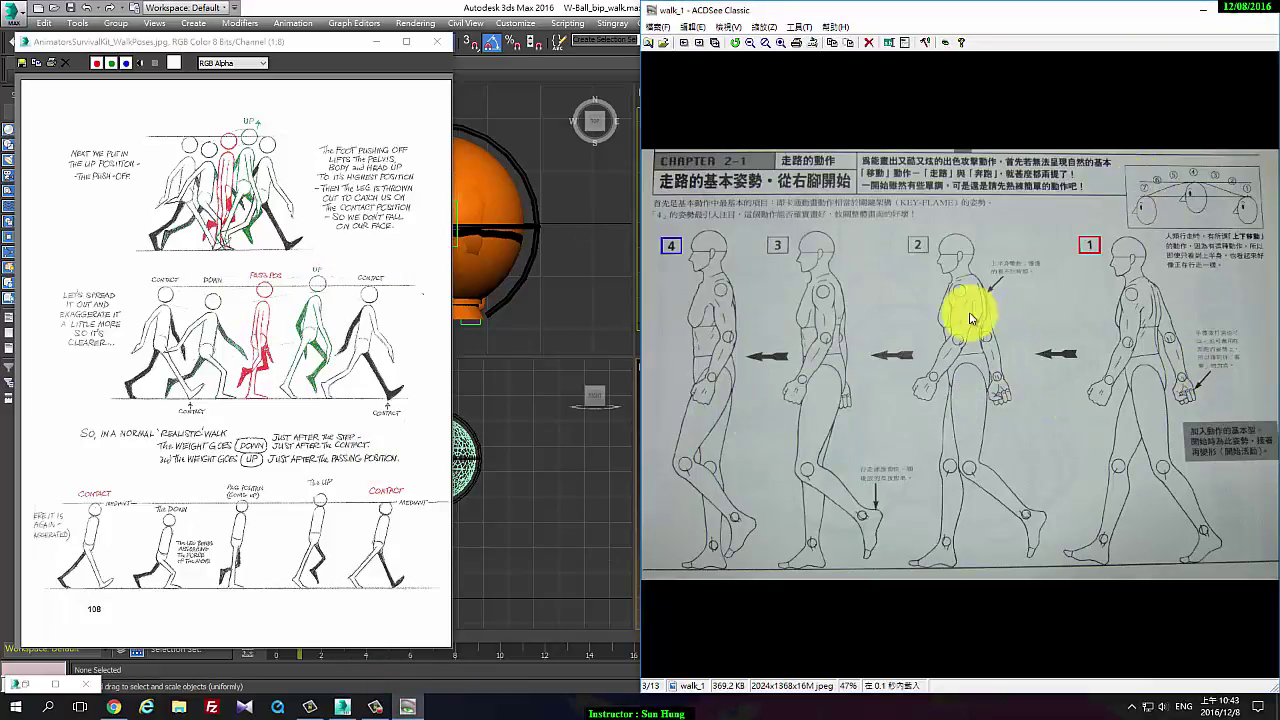
pyautogui.scroll(-1, 1005, 320)
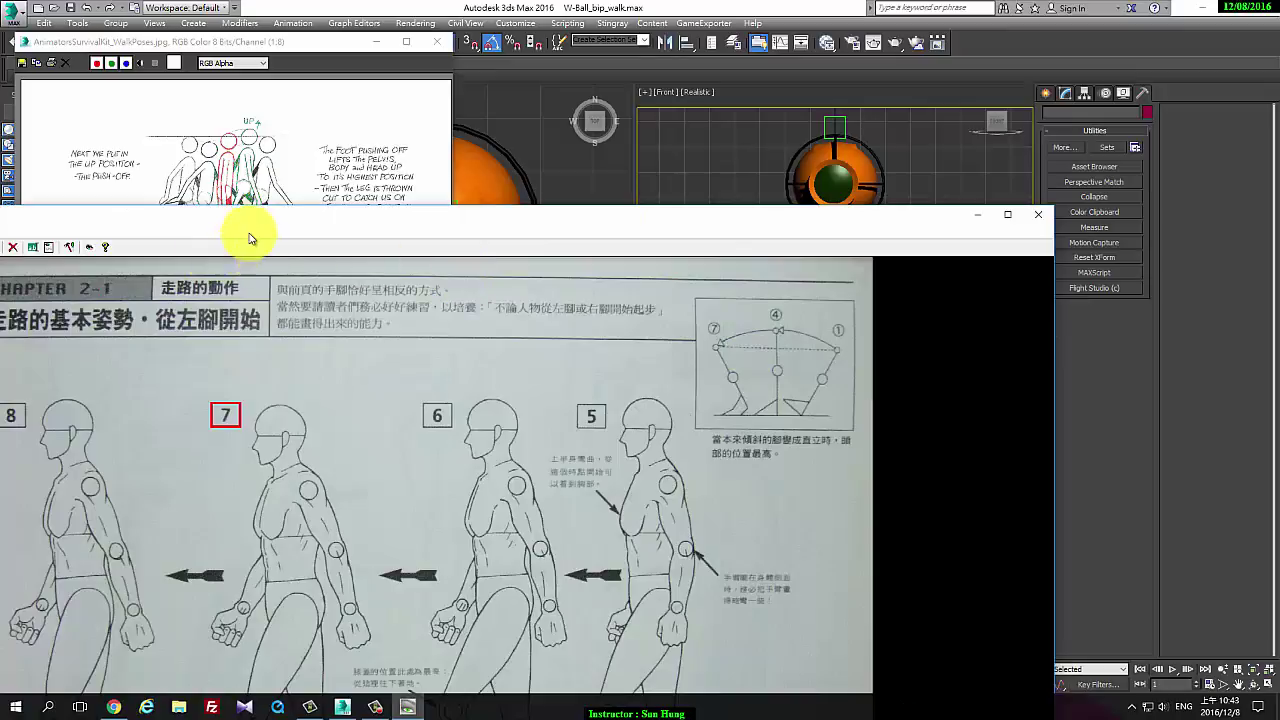
# Enlarge the walk_2 chapter image, compare it with the 3ds Max scene, then close it
pyautogui.moveTo(663, 220); pyautogui.dragTo(1125, 62)
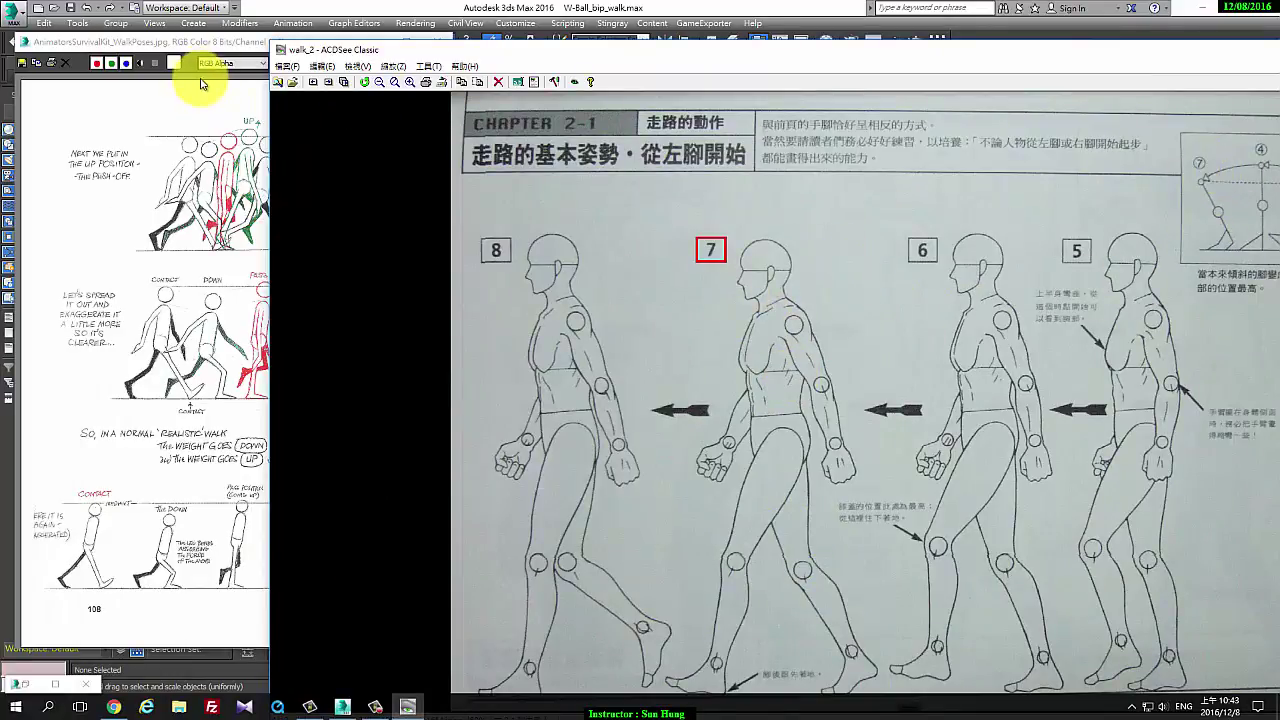
pyautogui.click(205, 40)
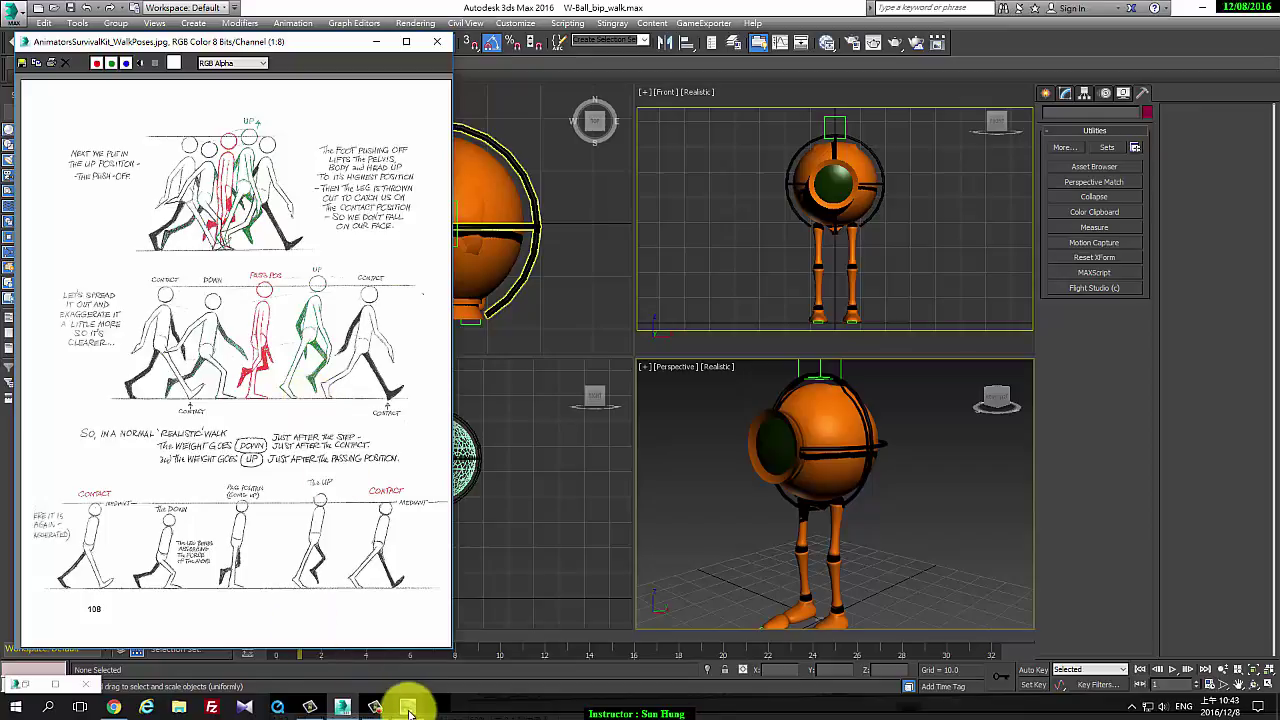
pyautogui.moveTo(407, 707)
pyautogui.click(417, 655)
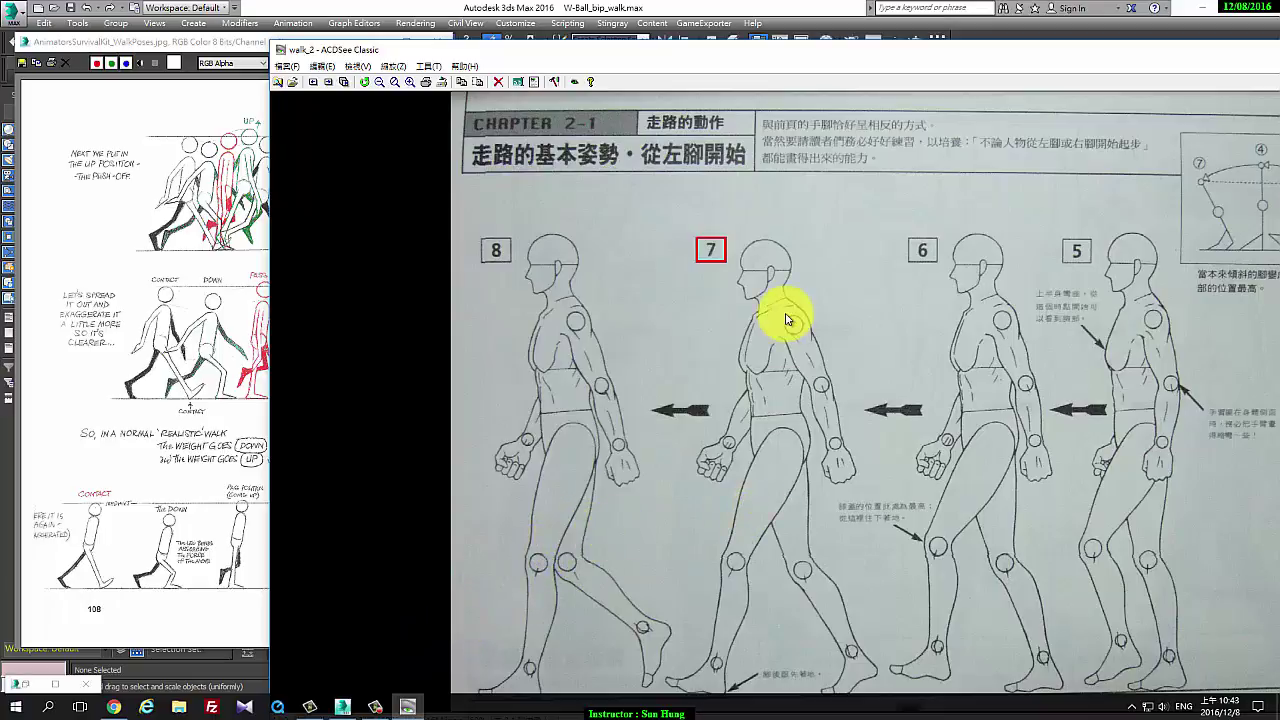
pyautogui.doubleClick(1171, 51)
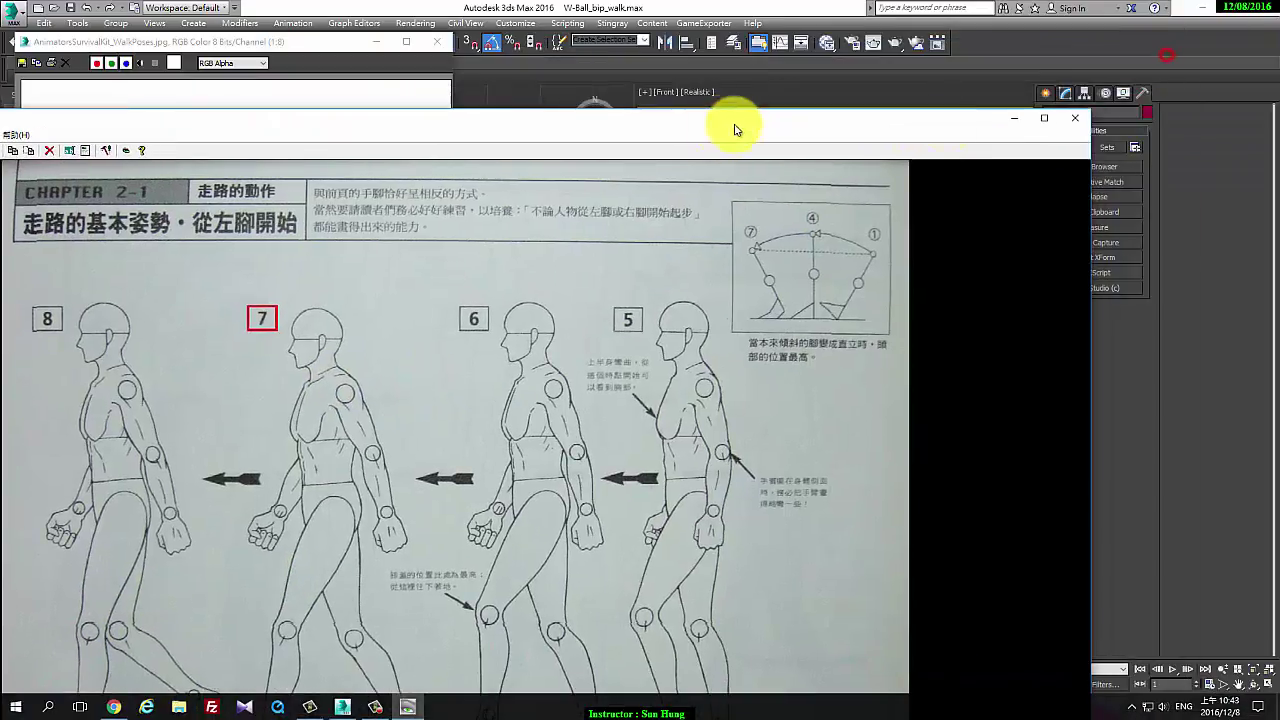
pyautogui.click(1071, 120)
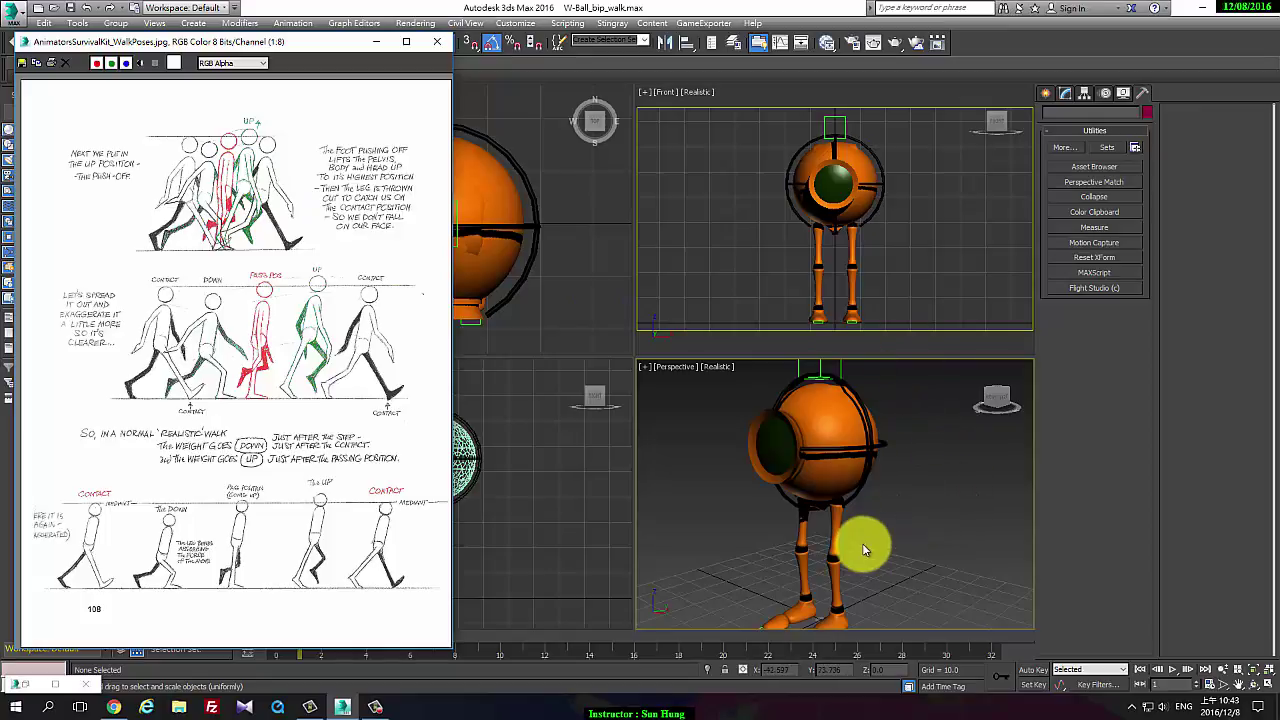
# Move the reference sheet aside and hide the Viewport Layout Tabs toolbar
pyautogui.keyDown('alt'); pyautogui.moveTo(862, 543); pyautogui.dragTo(820, 540, button='middle'); pyautogui.keyUp('alt')
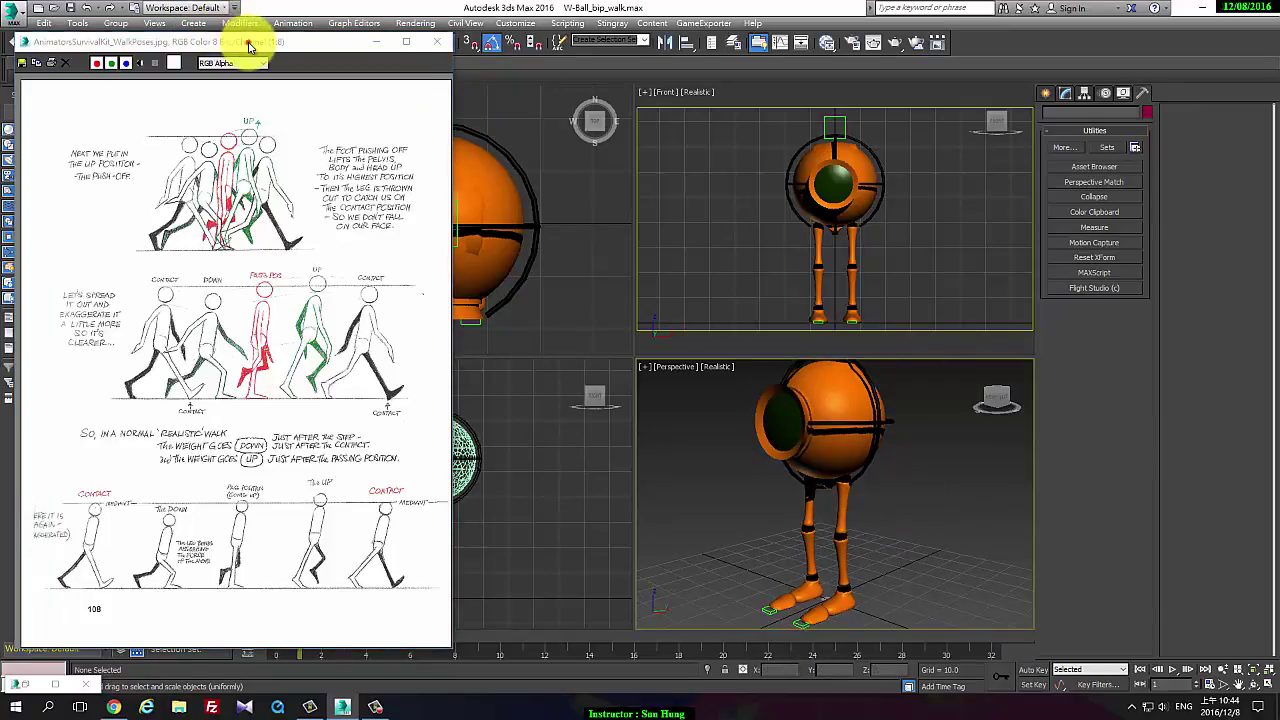
pyautogui.moveTo(250, 43)
pyautogui.mouseDown()
pyautogui.moveTo(443, 58)
pyautogui.moveTo(282, 31)
pyautogui.mouseUp()
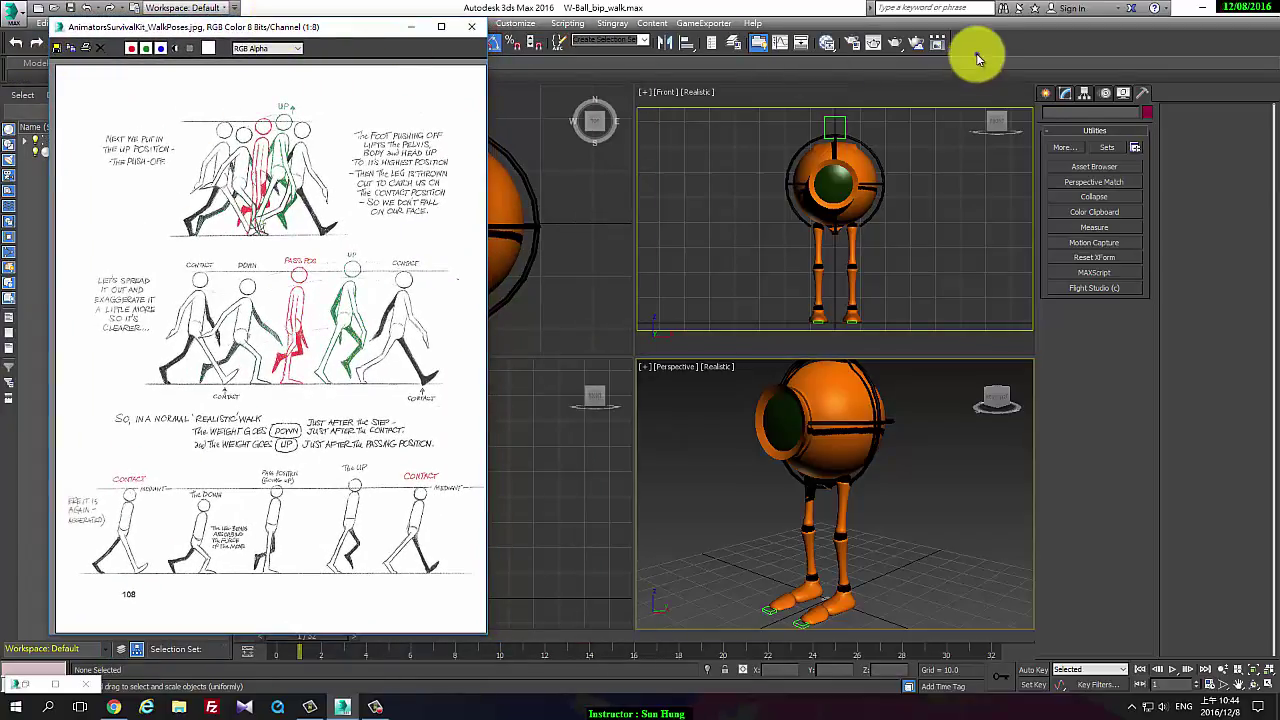
pyautogui.rightClick(978, 55)
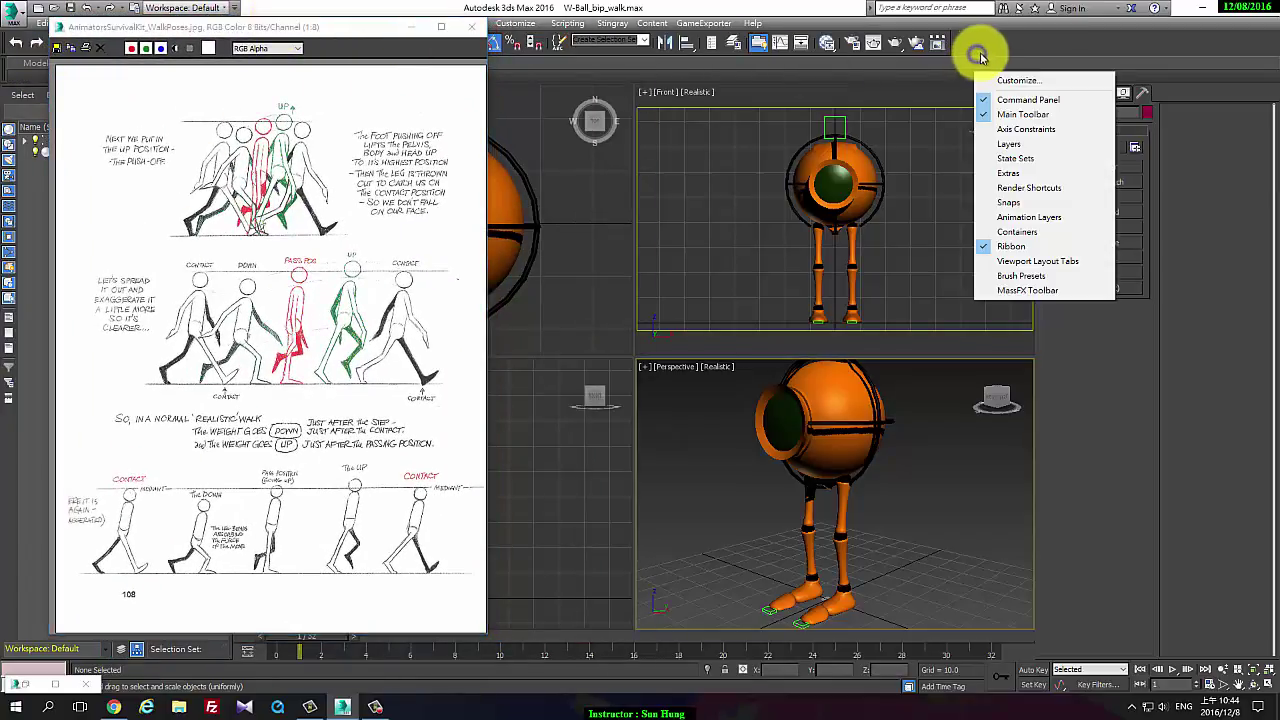
pyautogui.click(1040, 261)
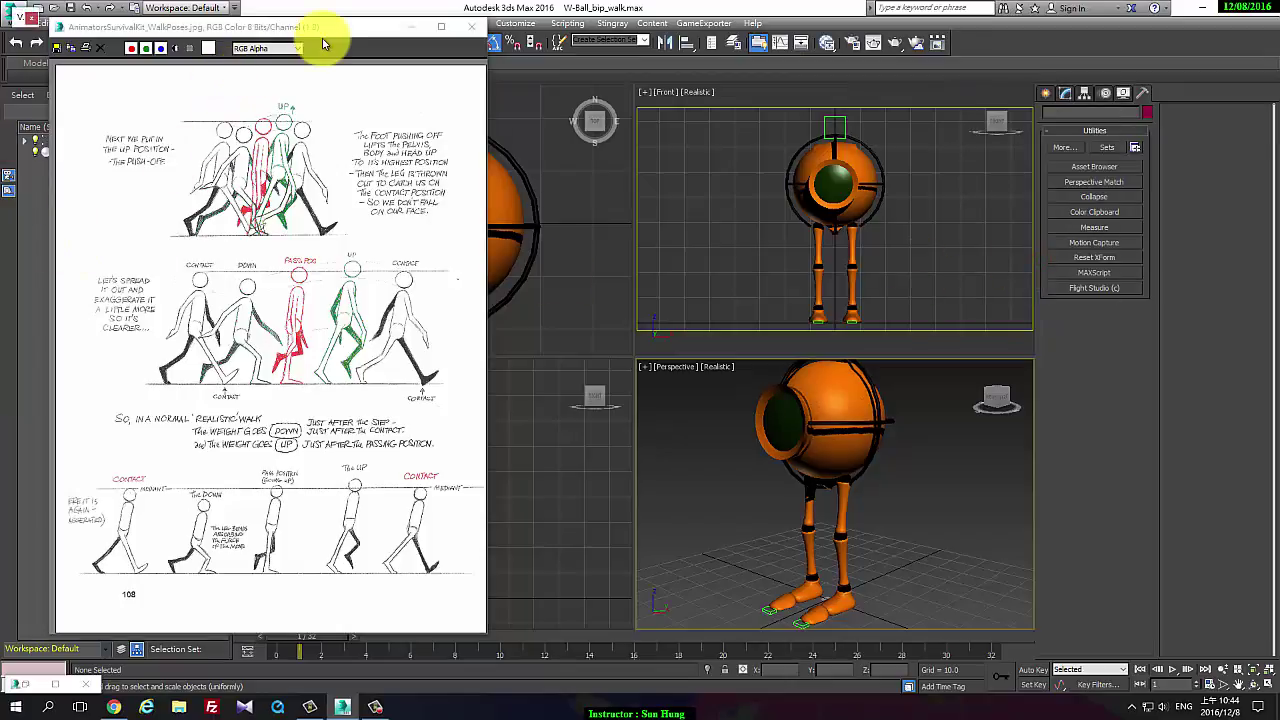
# Open the Scene Explorer and move the walk-poses sheet off the Top and Right views
pyautogui.moveTo(323, 27); pyautogui.dragTo(460, 21)
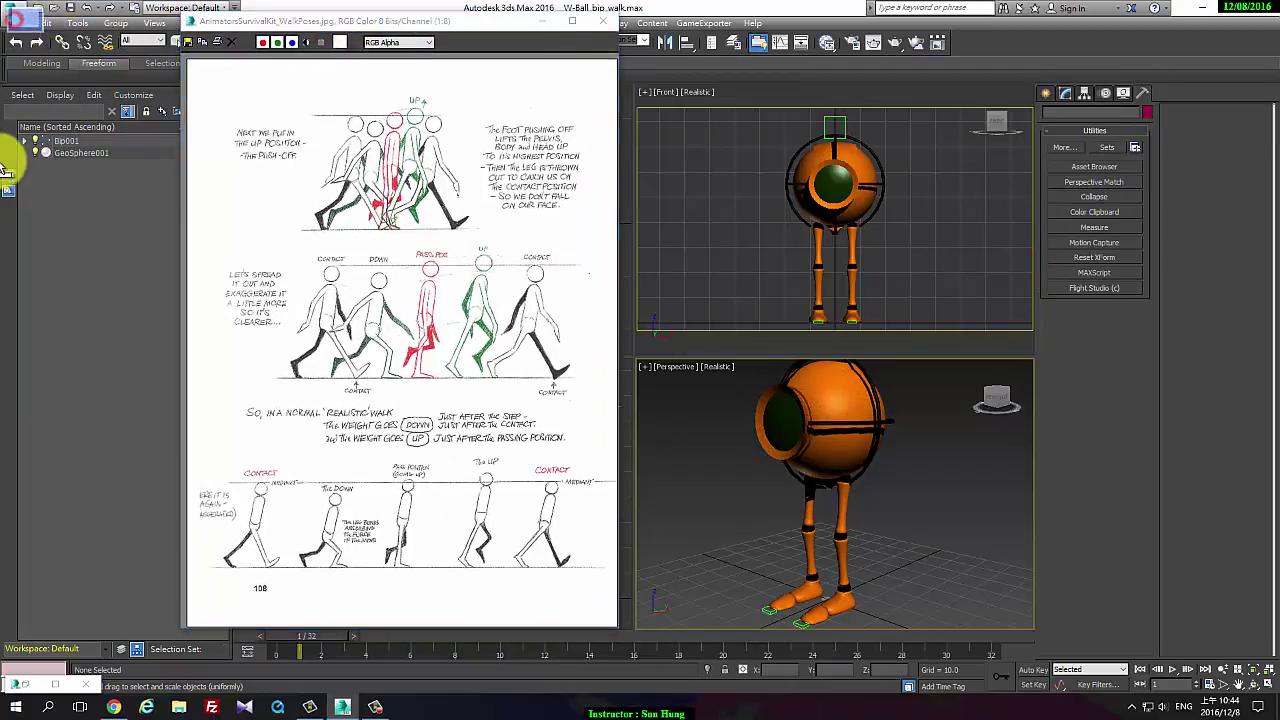
pyautogui.click(10, 162)
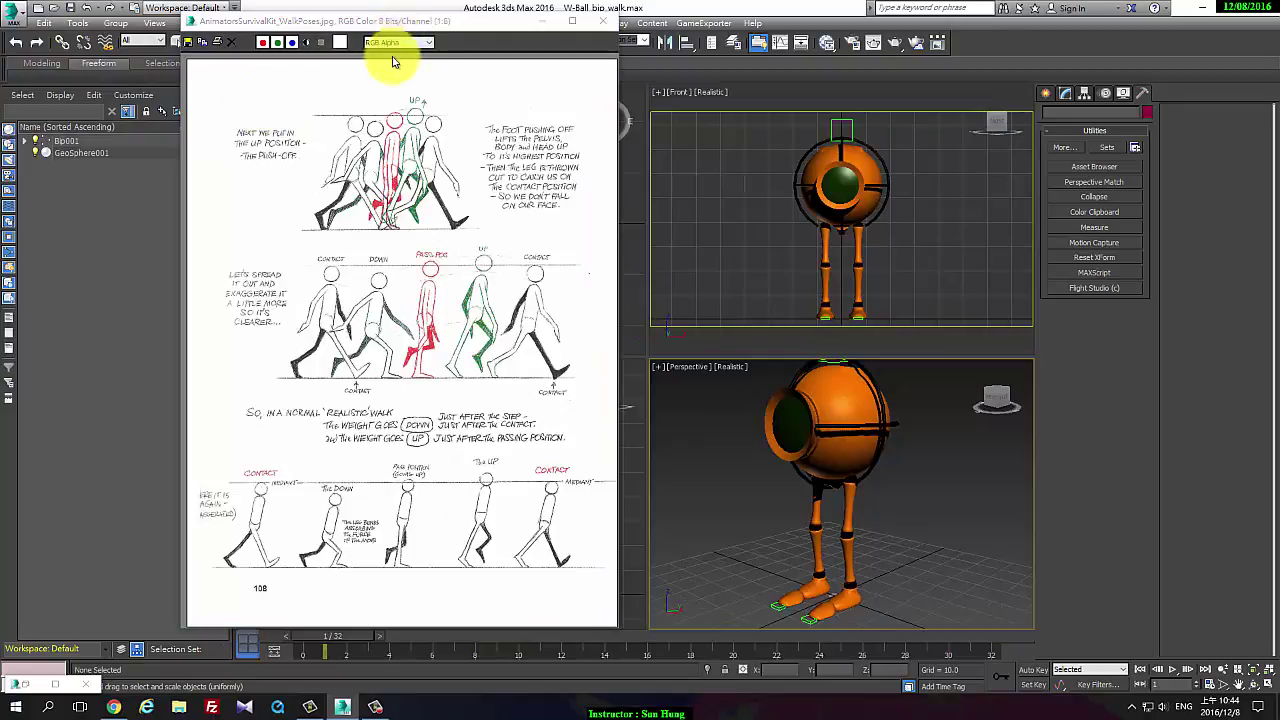
pyautogui.moveTo(462, 28); pyautogui.dragTo(840, 55)
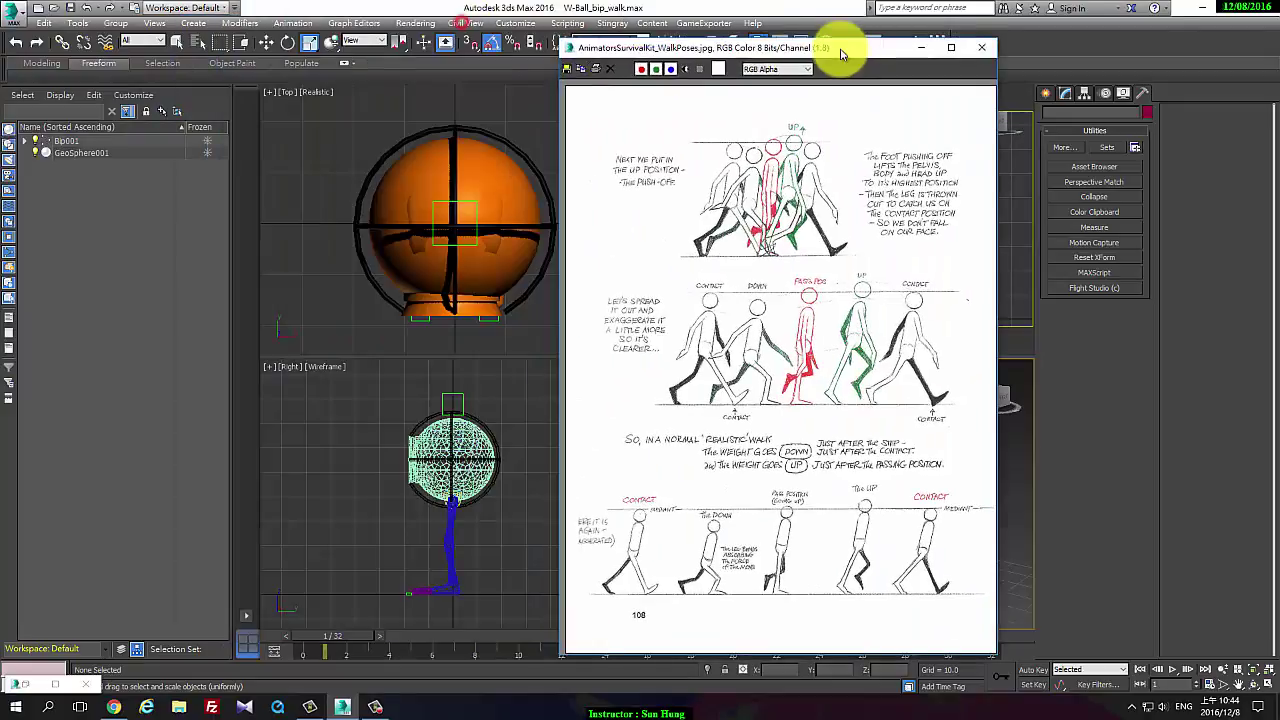
pyautogui.click(249, 88)
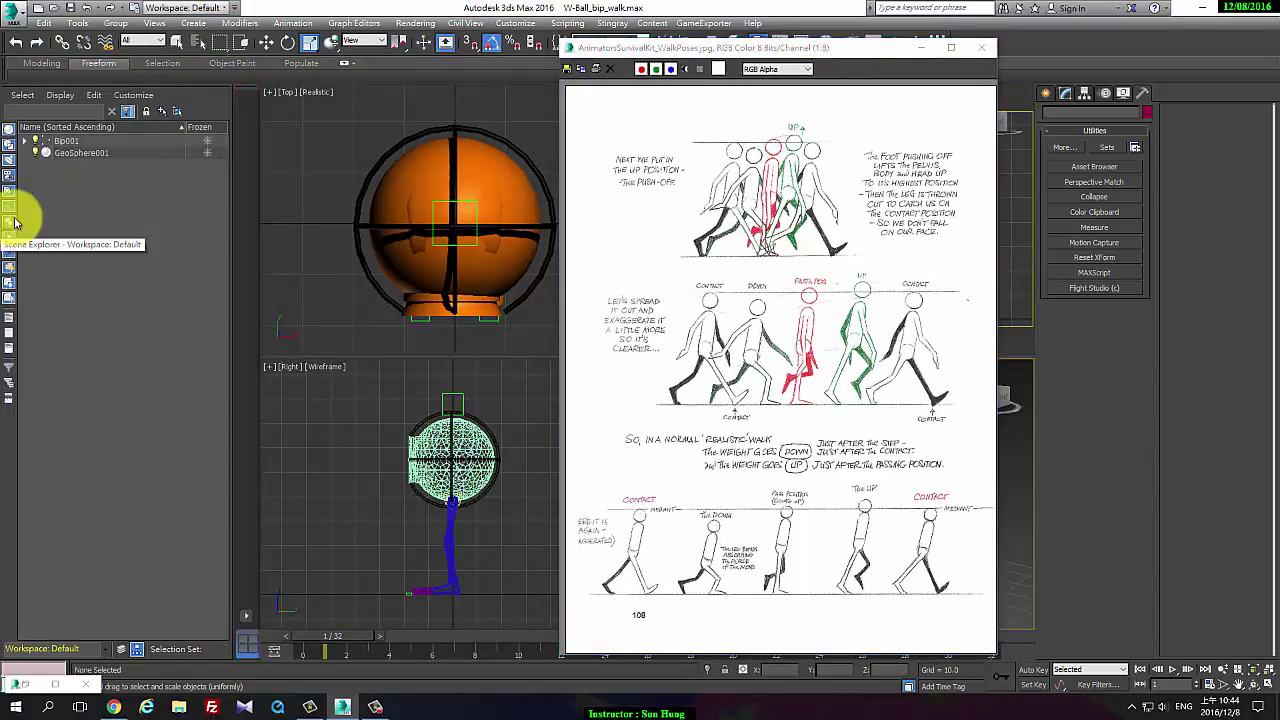
# Dock the Scene Explorer beside the viewports from its right-click menu
pyautogui.rightClick(241, 92)
pyautogui.moveTo(285, 97)
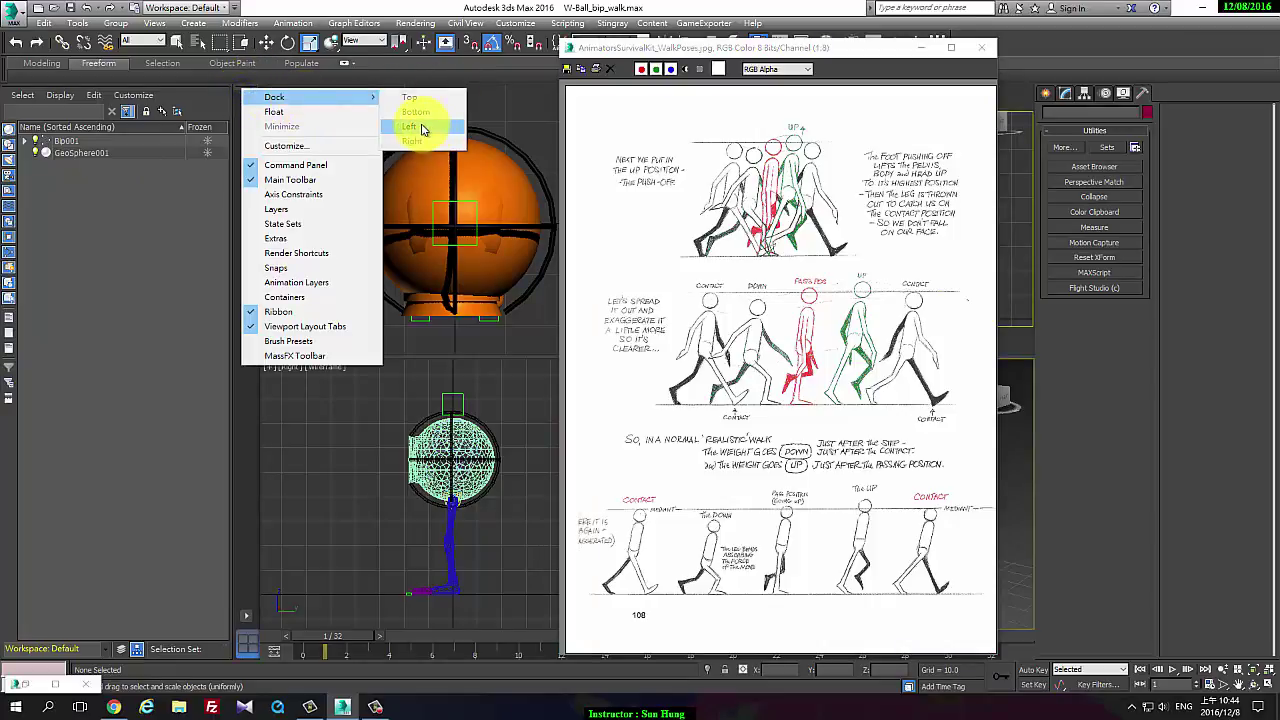
pyautogui.click(288, 116)
pyautogui.moveTo(197, 136); pyautogui.dragTo(199, 128)
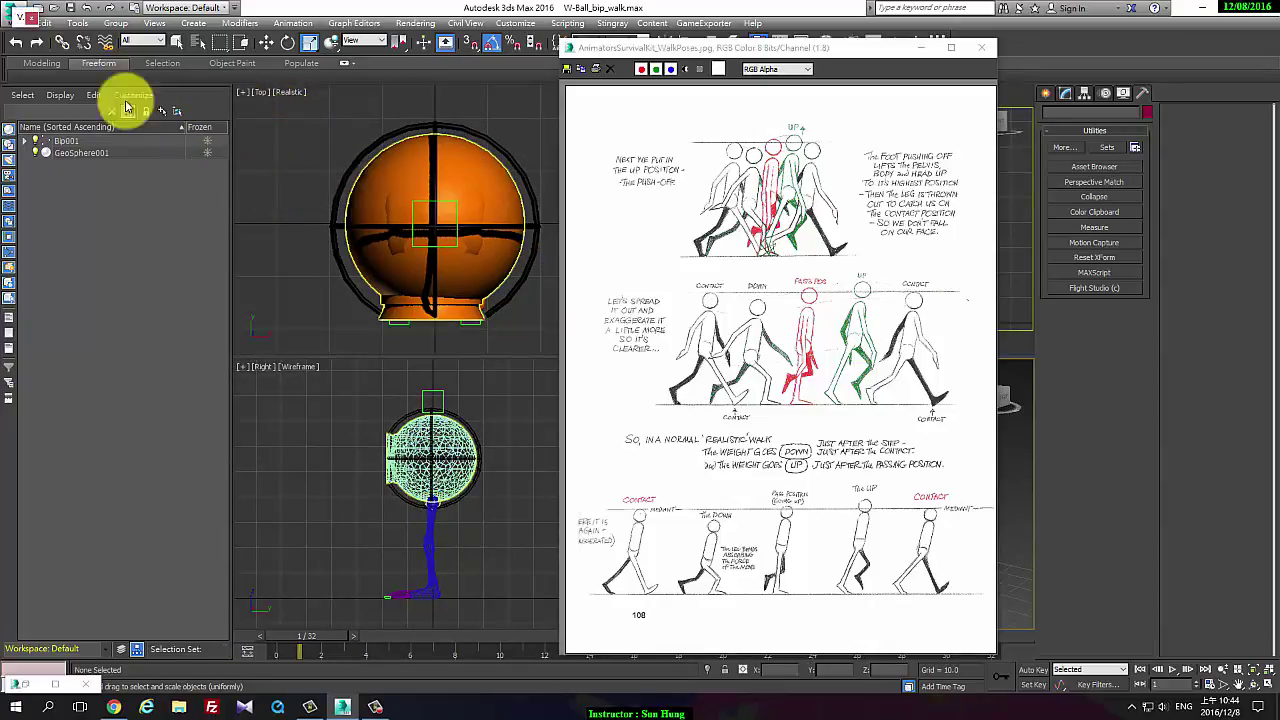
pyautogui.click(196, 90)
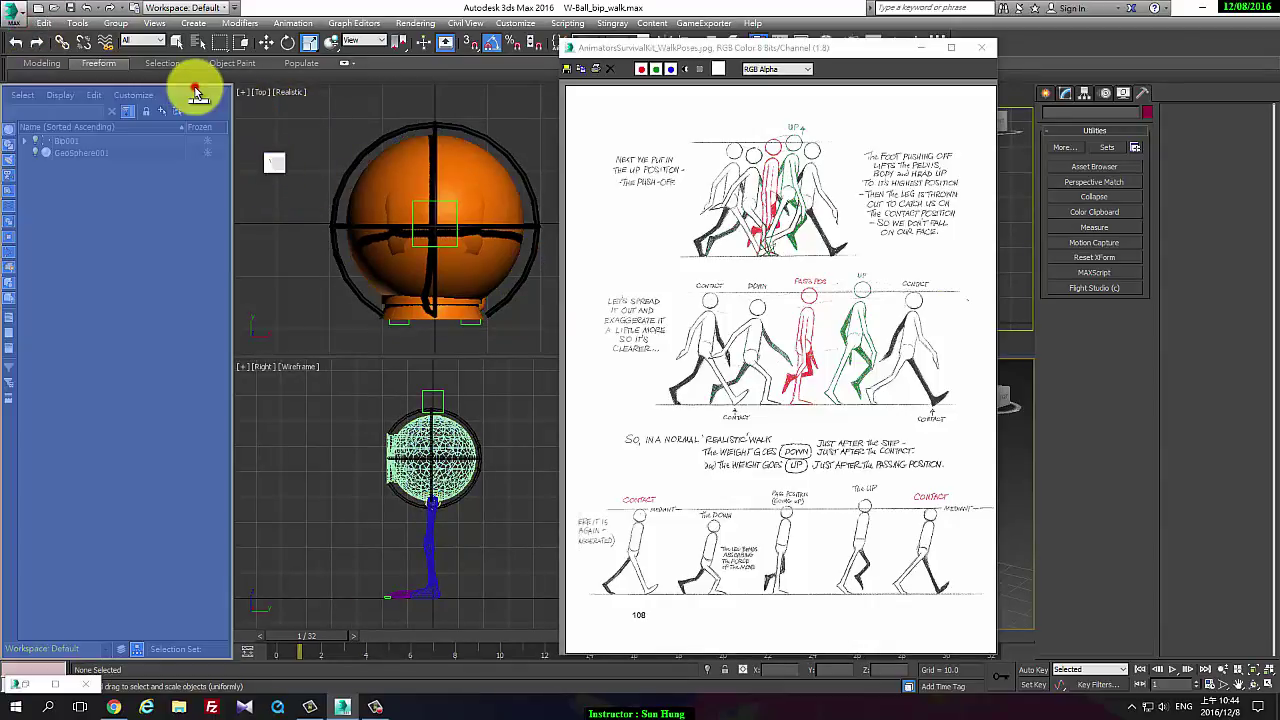
# Float the Scene Explorer, move the reference sheet to the right edge, and re-dock the explorer left
pyautogui.rightClick(208, 86)
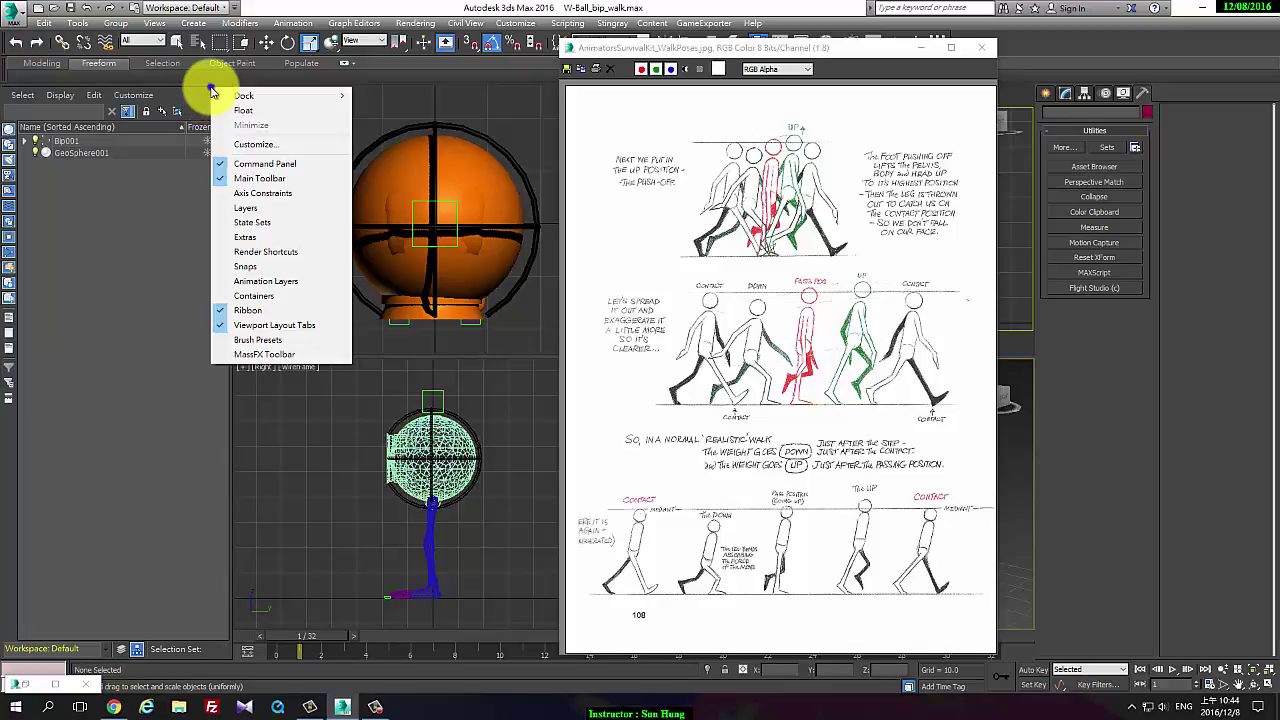
pyautogui.click(247, 117)
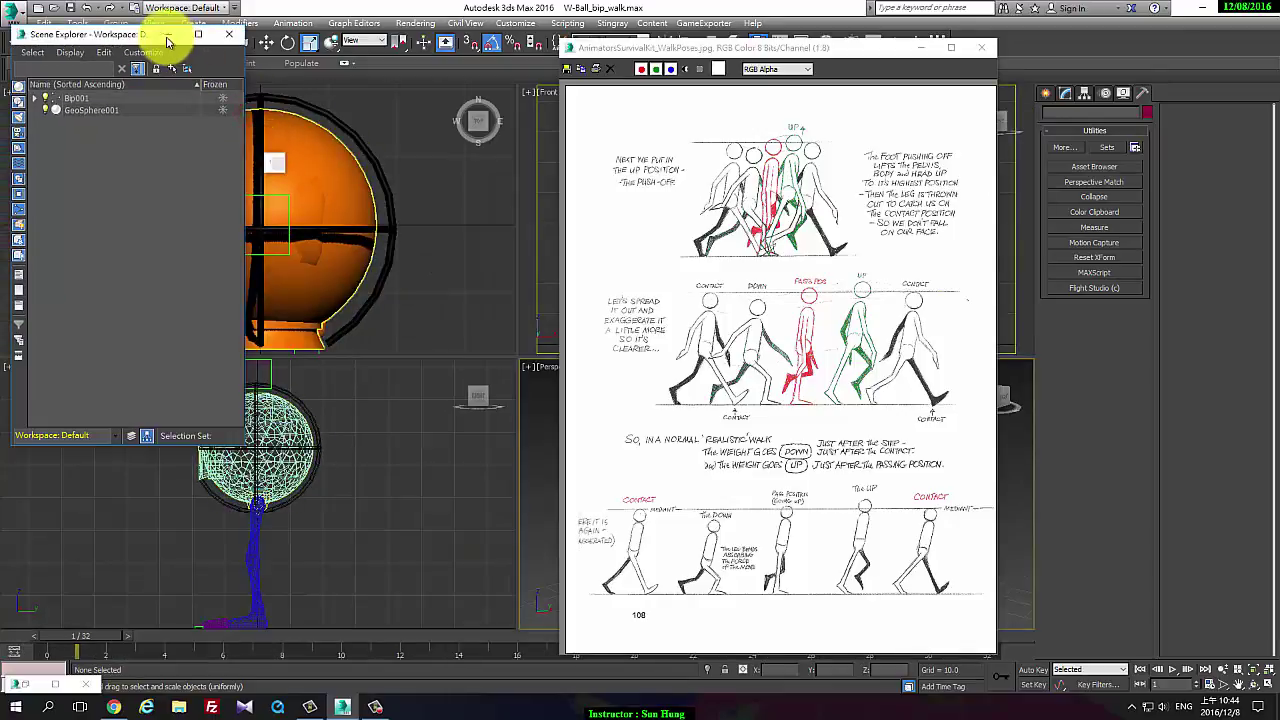
pyautogui.moveTo(85, 28)
pyautogui.mouseDown()
pyautogui.moveTo(537, 78)
pyautogui.moveTo(336, 190)
pyautogui.mouseUp()
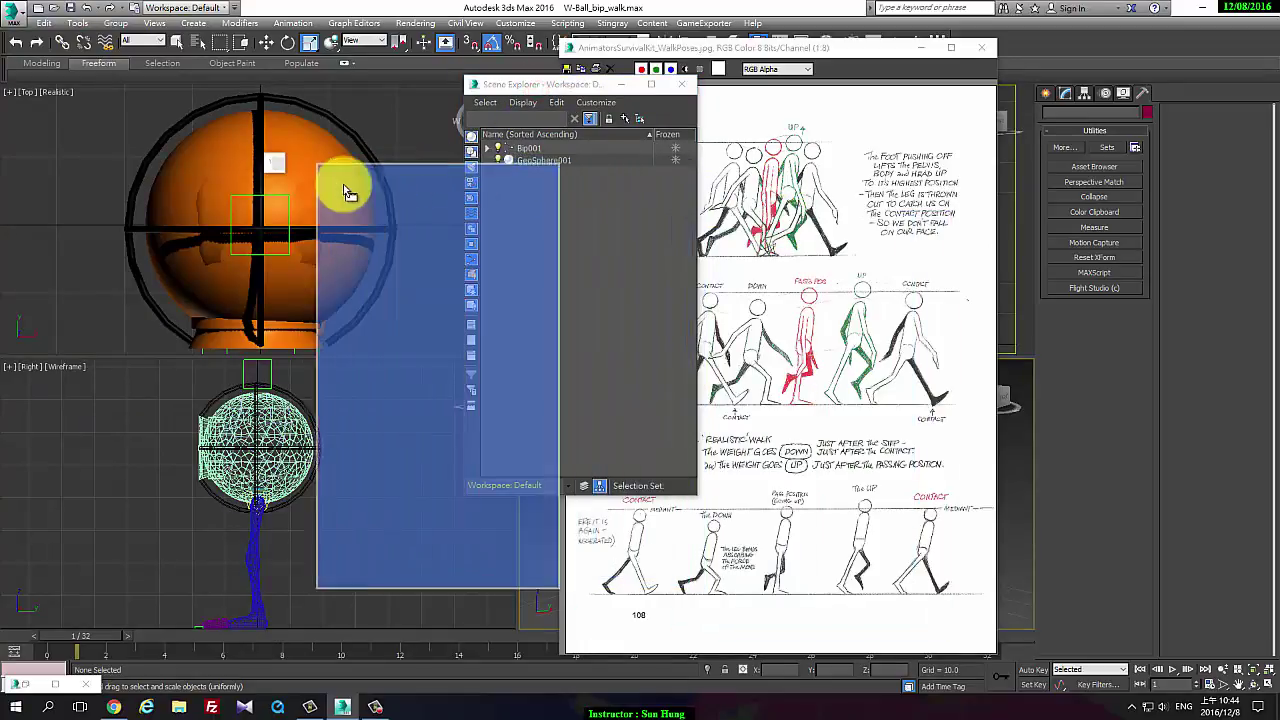
pyautogui.moveTo(822, 47)
pyautogui.mouseDown()
pyautogui.moveTo(1071, 63)
pyautogui.moveTo(937, 140)
pyautogui.mouseUp()
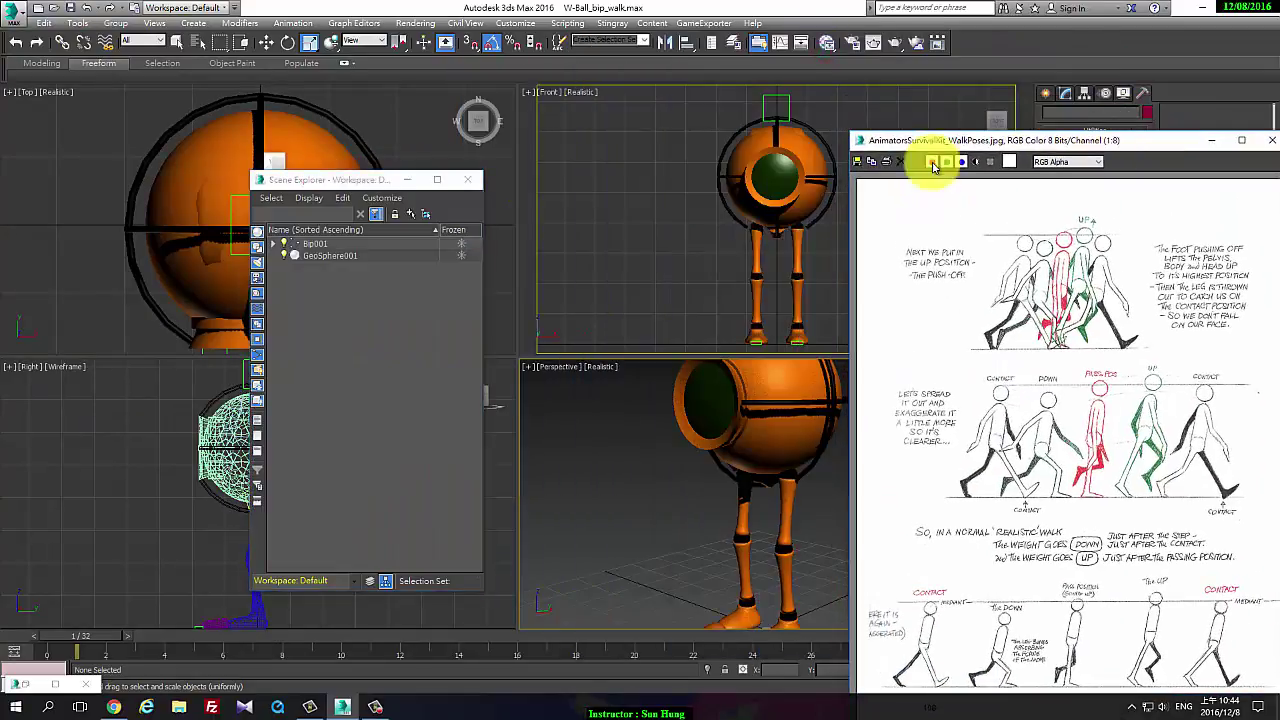
pyautogui.moveTo(394, 180); pyautogui.dragTo(590, 198)
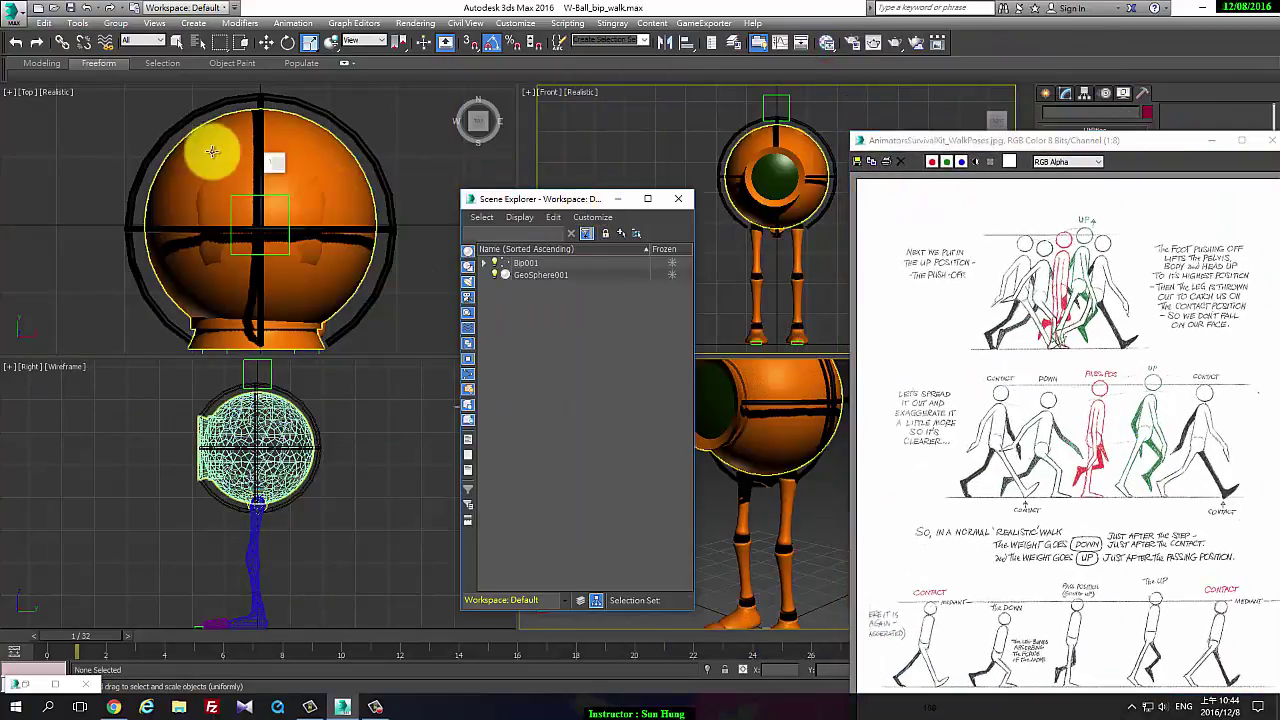
pyautogui.click(270, 160)
pyautogui.click(14, 200)
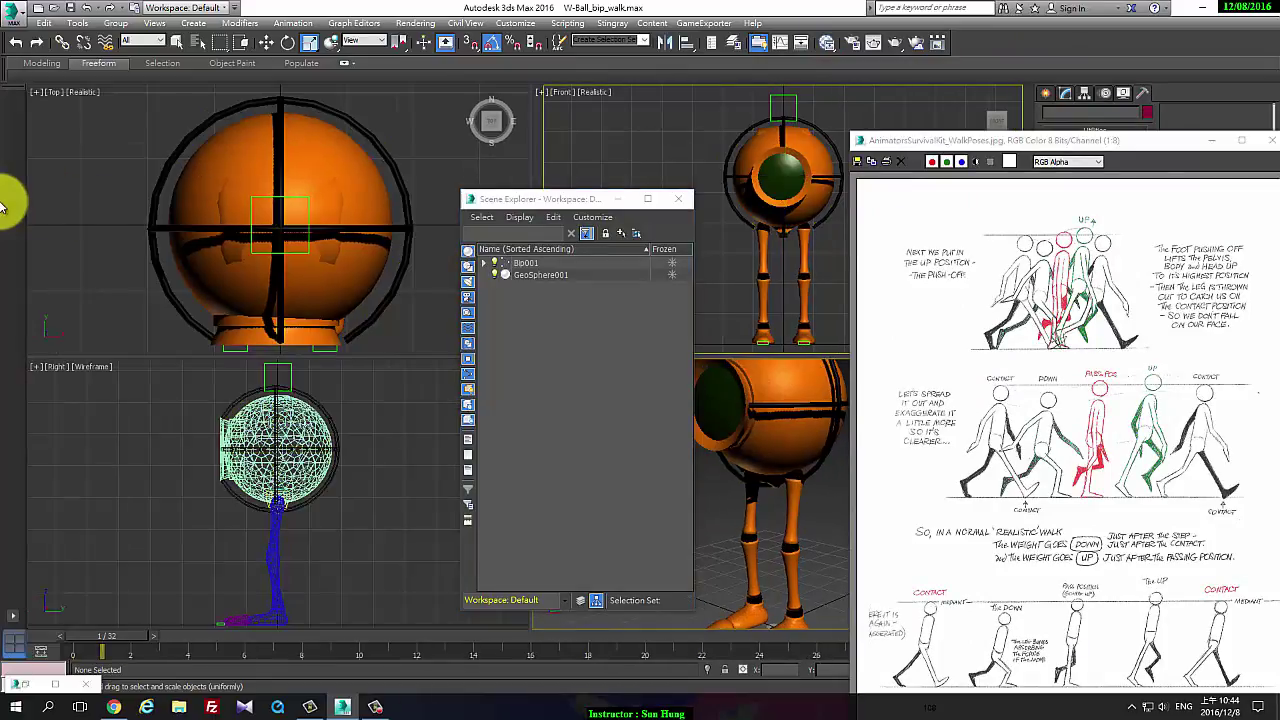
pyautogui.moveTo(549, 197); pyautogui.dragTo(28, 148)
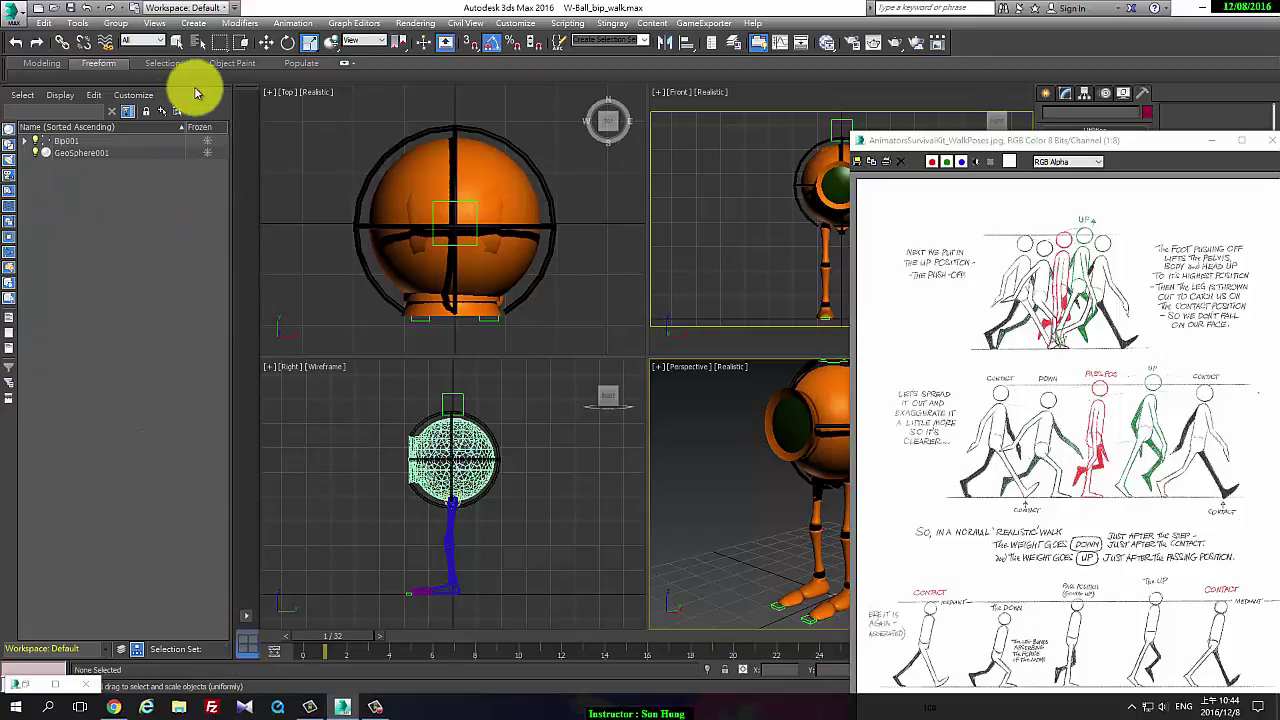
# Switch to a three-view wireframe layout and change the Left viewport to the Right view
pyautogui.click(250, 638)
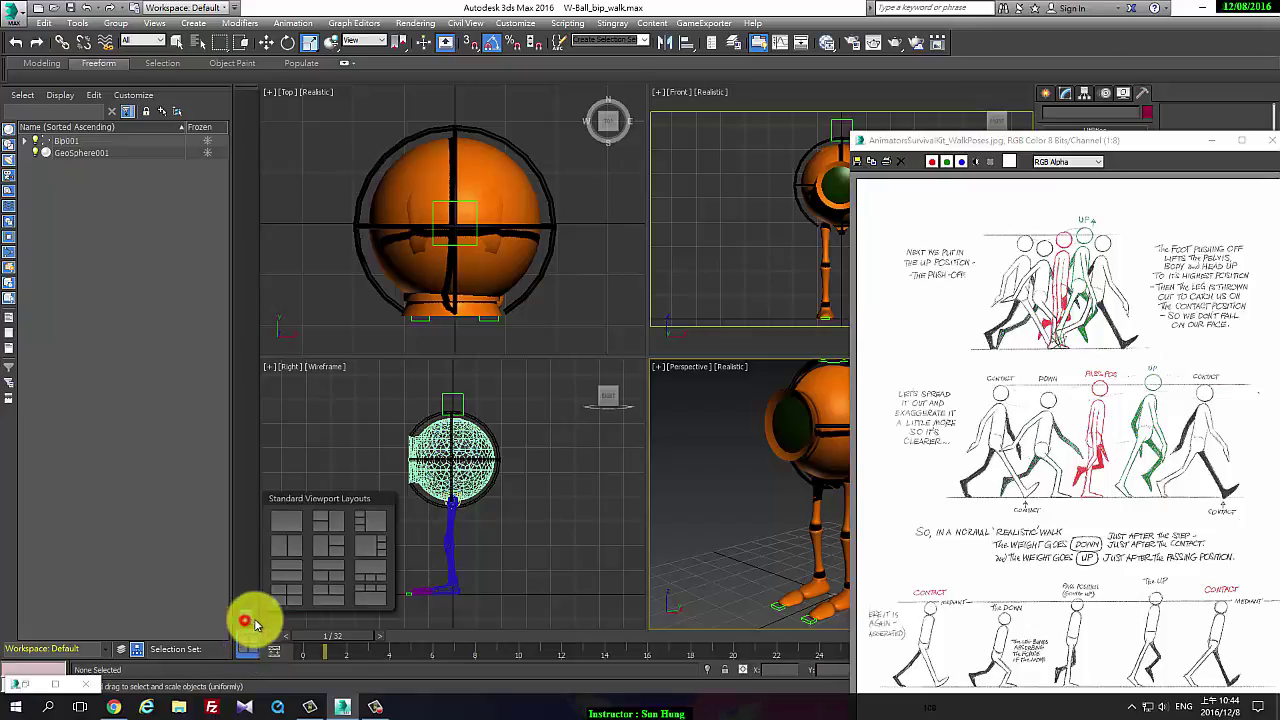
pyautogui.click(329, 523)
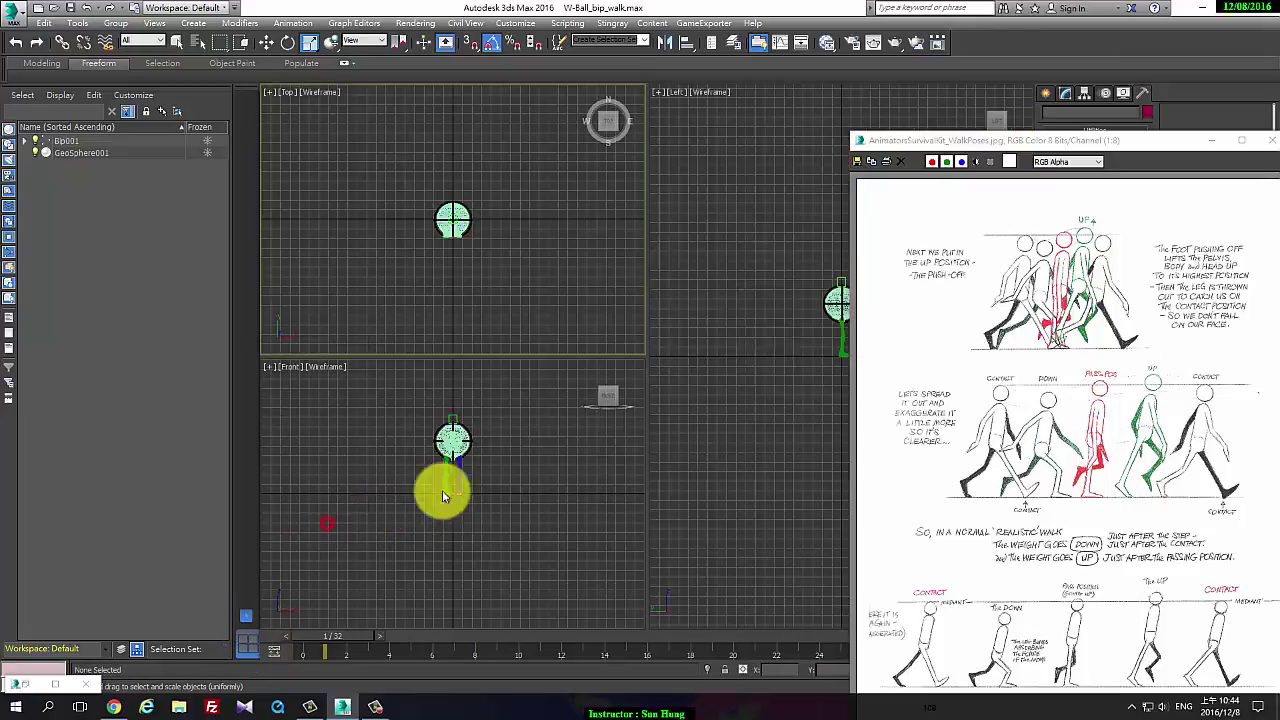
pyautogui.moveTo(1103, 145); pyautogui.dragTo(177, 172)
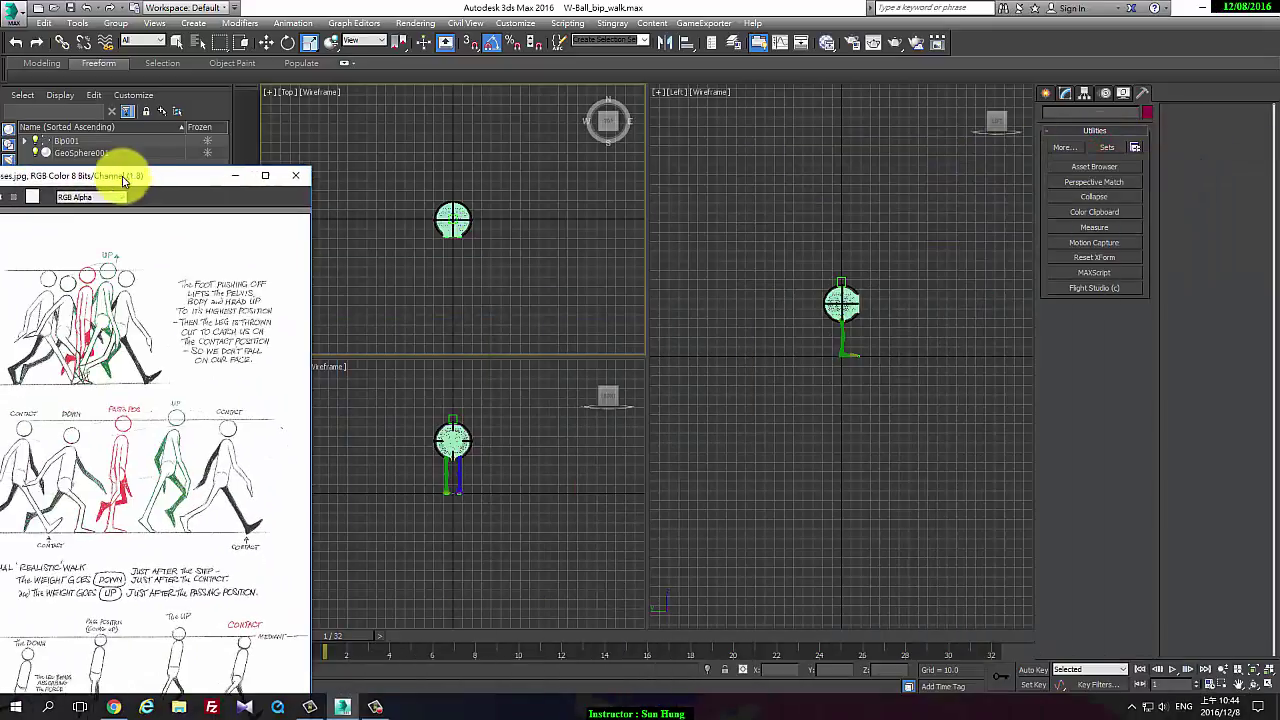
pyautogui.moveTo(818, 435); pyautogui.dragTo(818, 453, button='middle')
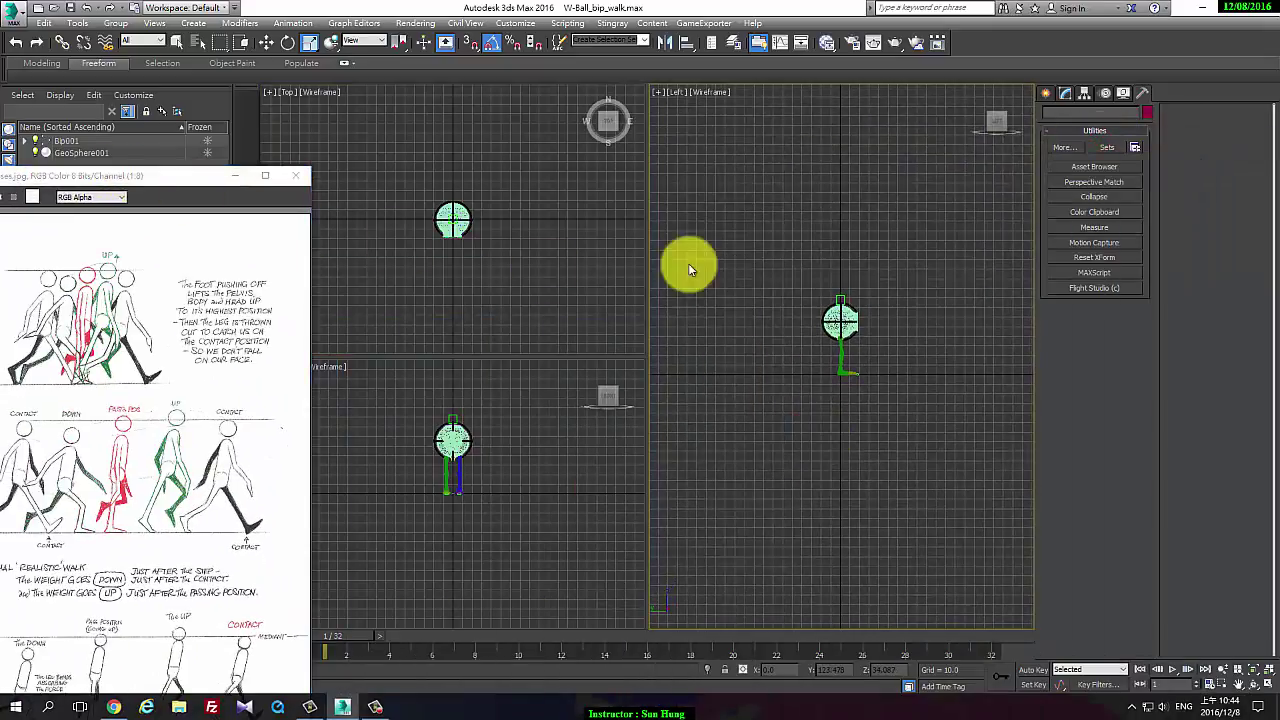
pyautogui.click(681, 91)
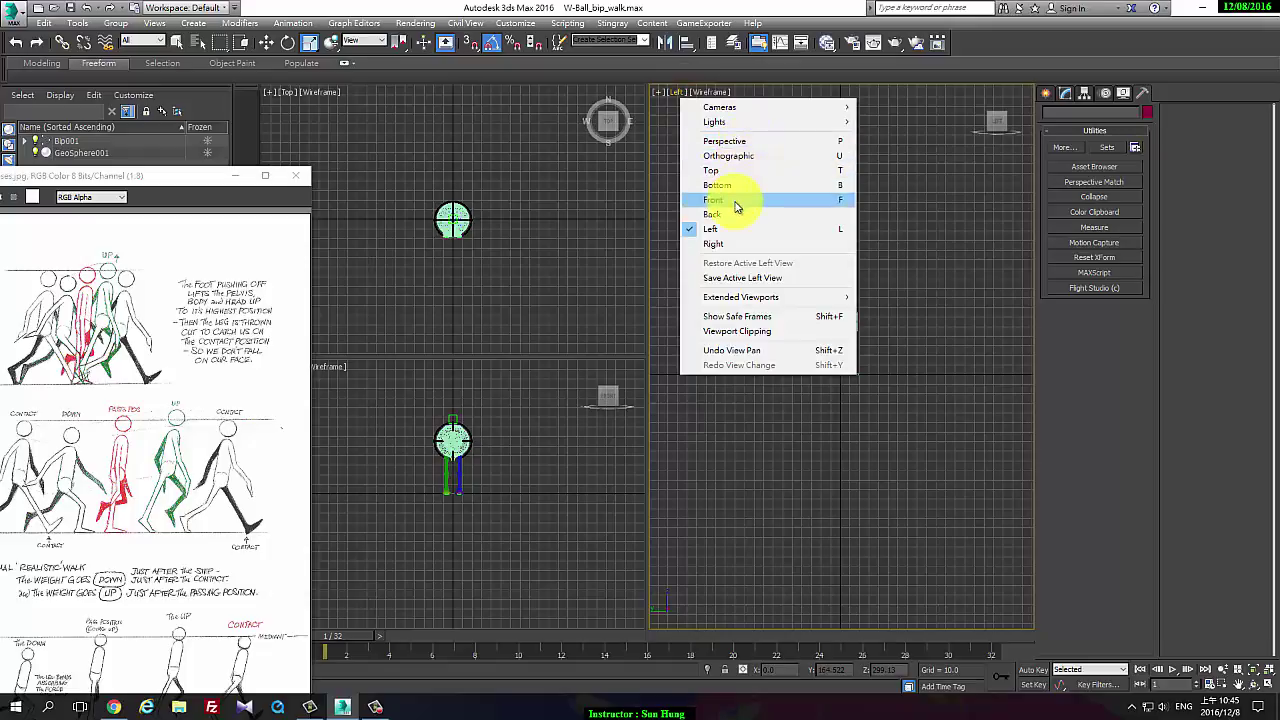
pyautogui.click(724, 246)
# Pan and zoom the Top and Front views to centre the biped, and raise the reference sheet
pyautogui.moveTo(523, 237)
pyautogui.mouseDown(button='middle')
pyautogui.moveTo(523, 266)
pyautogui.moveTo(533, 233)
pyautogui.mouseUp(button='middle')
pyautogui.moveTo(488, 426)
pyautogui.mouseDown(button='middle')
pyautogui.moveTo(526, 437)
pyautogui.moveTo(509, 452)
pyautogui.mouseUp(button='middle')
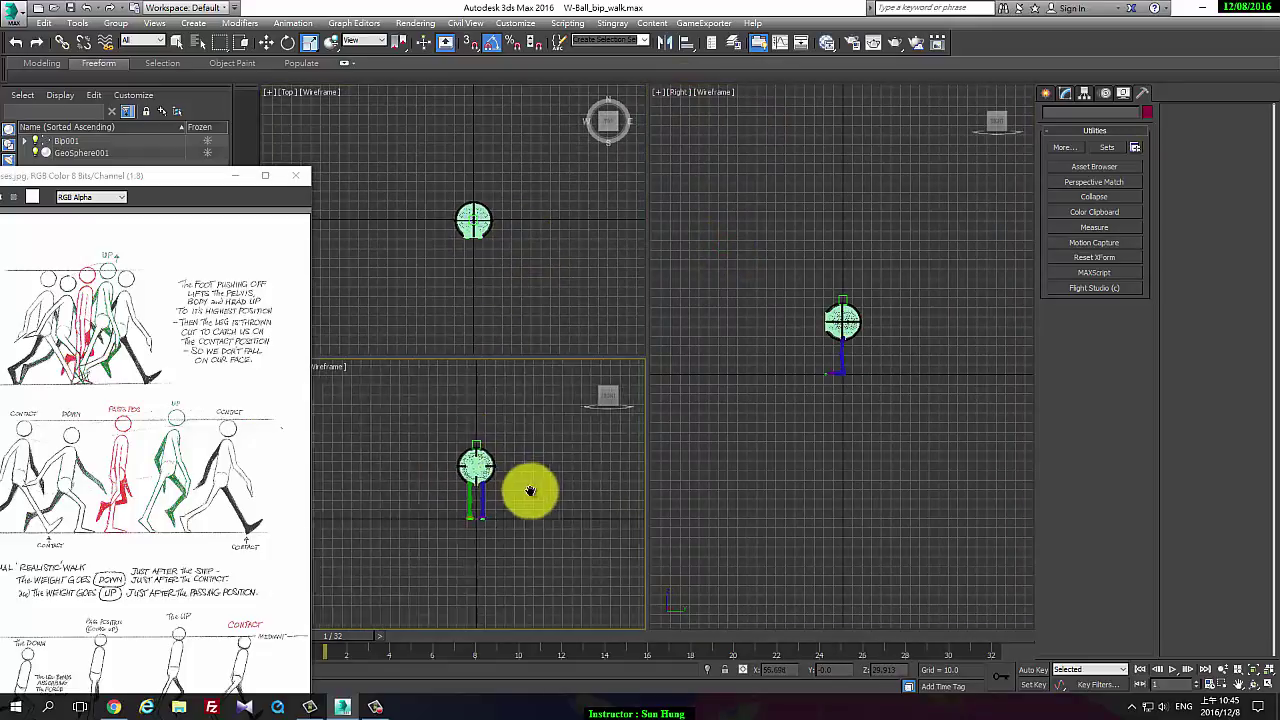
pyautogui.scroll(3, 529, 488)
pyautogui.scroll(1, 517, 304)
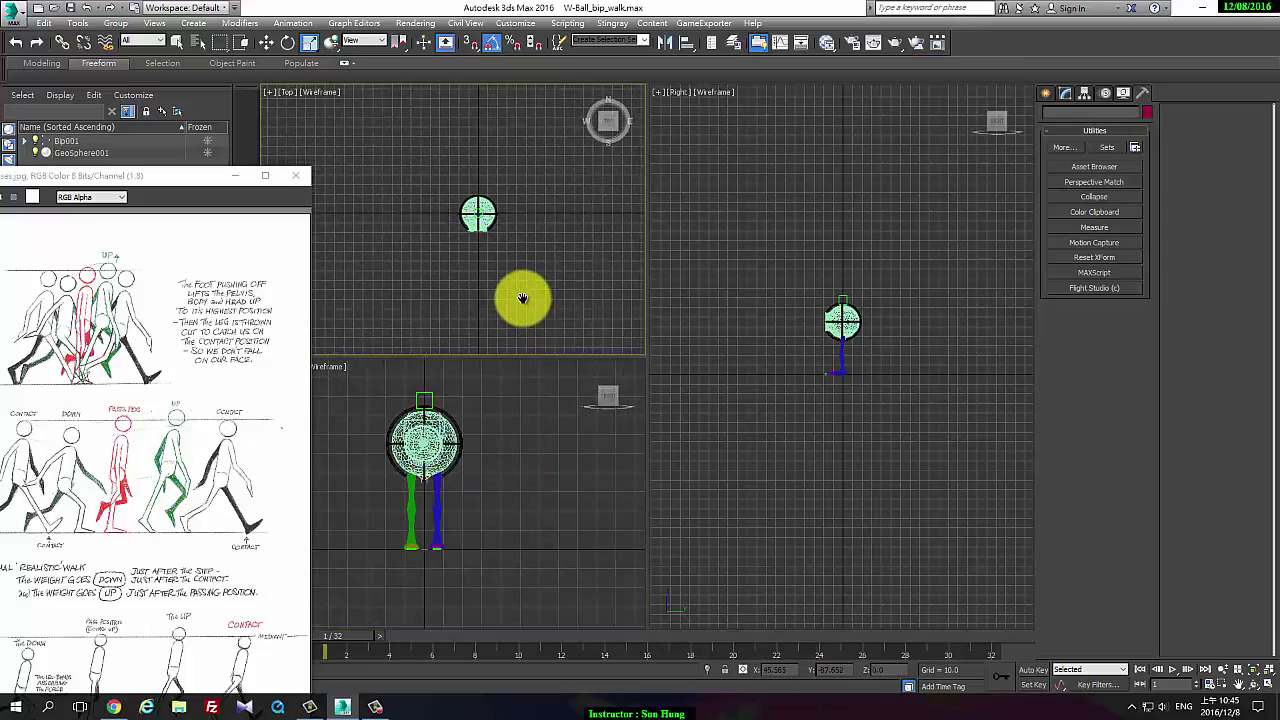
pyautogui.scroll(3, 506, 284)
pyautogui.moveTo(506, 284)
pyautogui.mouseDown(button='middle')
pyautogui.moveTo(543, 360)
pyautogui.moveTo(497, 234)
pyautogui.moveTo(505, 290)
pyautogui.mouseUp(button='middle')
pyautogui.scroll(2, 504, 261)
pyautogui.scroll(3, 531, 486)
pyautogui.moveTo(563, 506); pyautogui.dragTo(612, 527, button='middle')
pyautogui.scroll(-2, 560, 503)
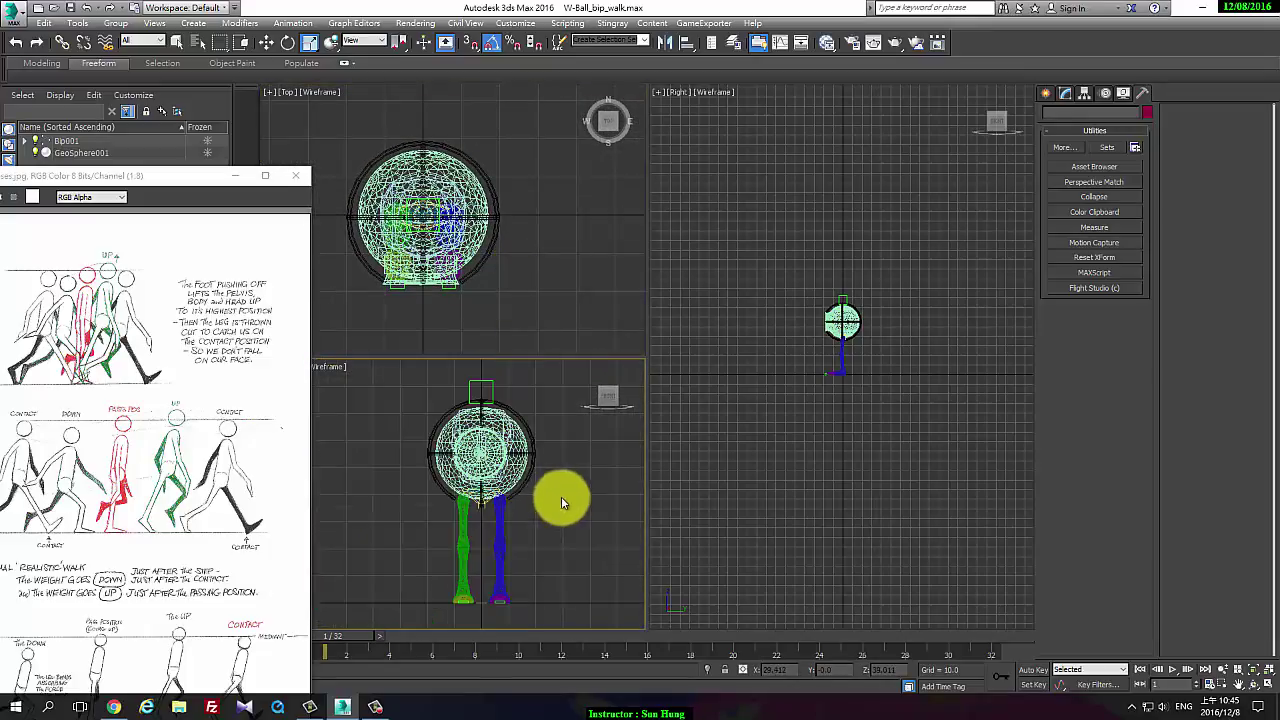
pyautogui.moveTo(209, 171)
pyautogui.mouseDown()
pyautogui.moveTo(310, 27)
pyautogui.moveTo(324, 45)
pyautogui.mouseUp()
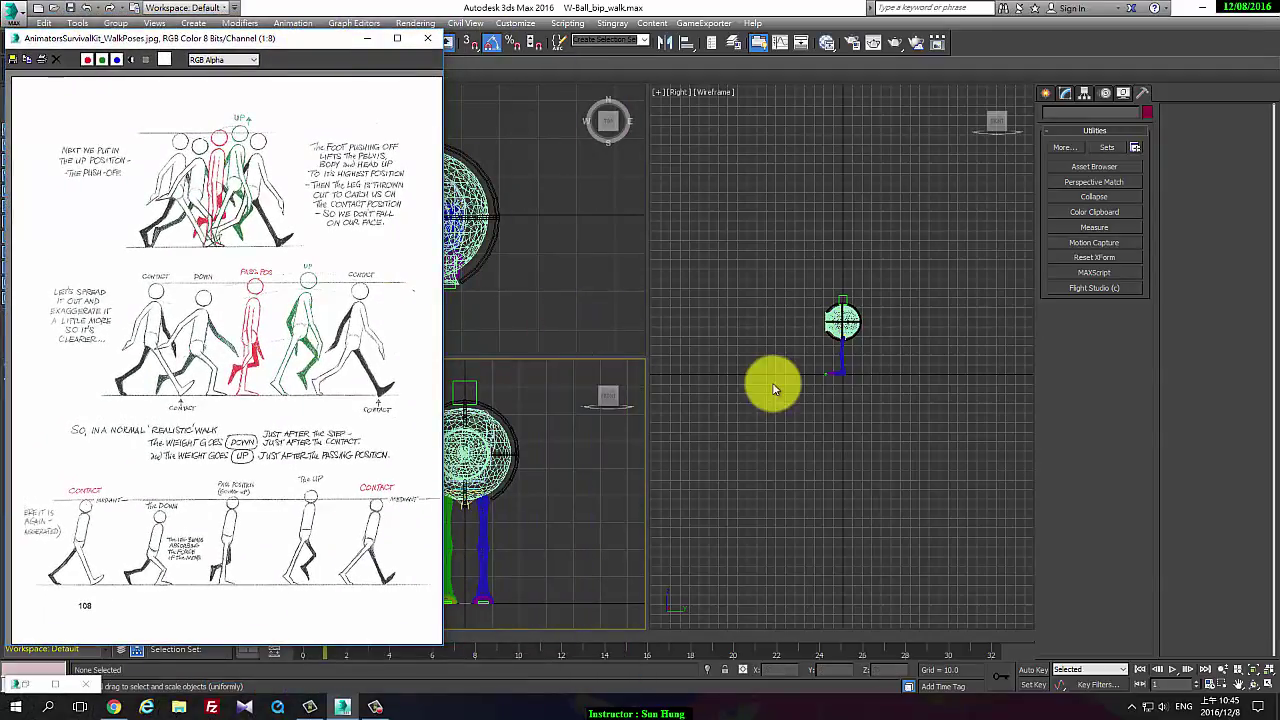
# Zoom and centre the biped in the Right view and give it Realistic (F3) shading
pyautogui.scroll(3, 800, 410)
pyautogui.scroll(2, 831, 442)
pyautogui.moveTo(834, 423); pyautogui.dragTo(857, 449, button='middle')
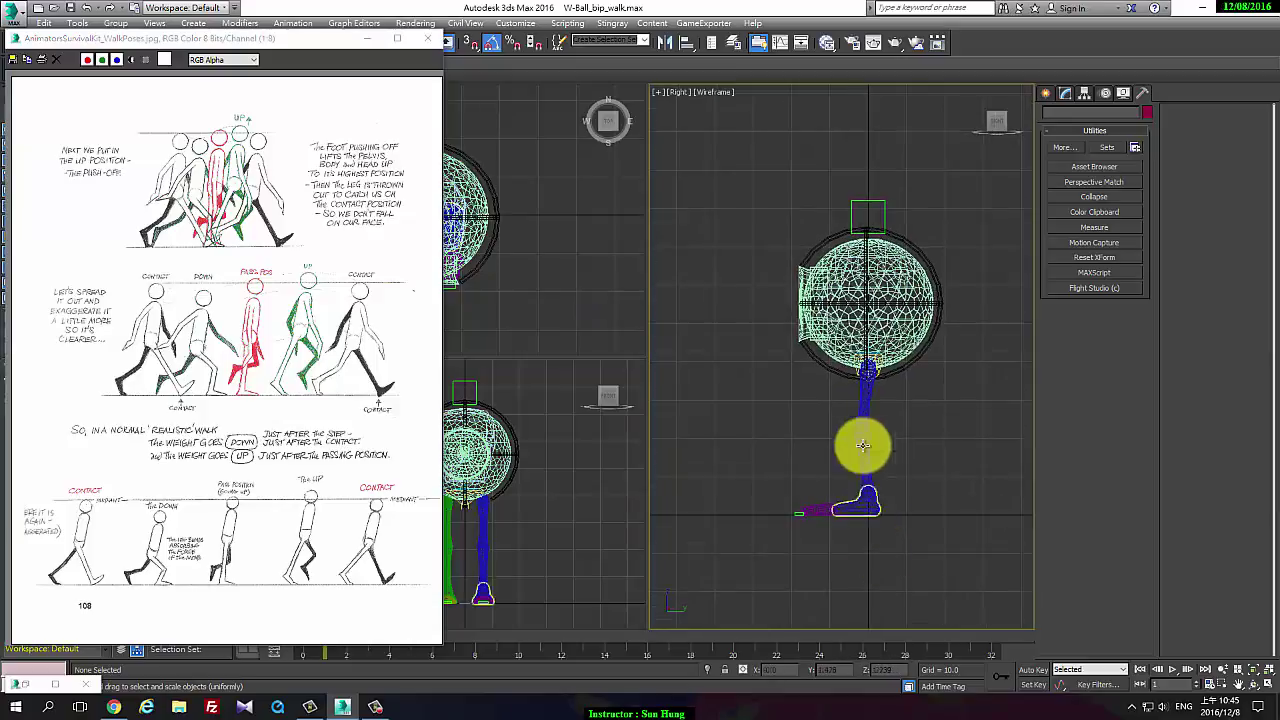
pyautogui.scroll(-1, 845, 415)
pyautogui.moveTo(834, 383); pyautogui.dragTo(822, 383, button='middle')
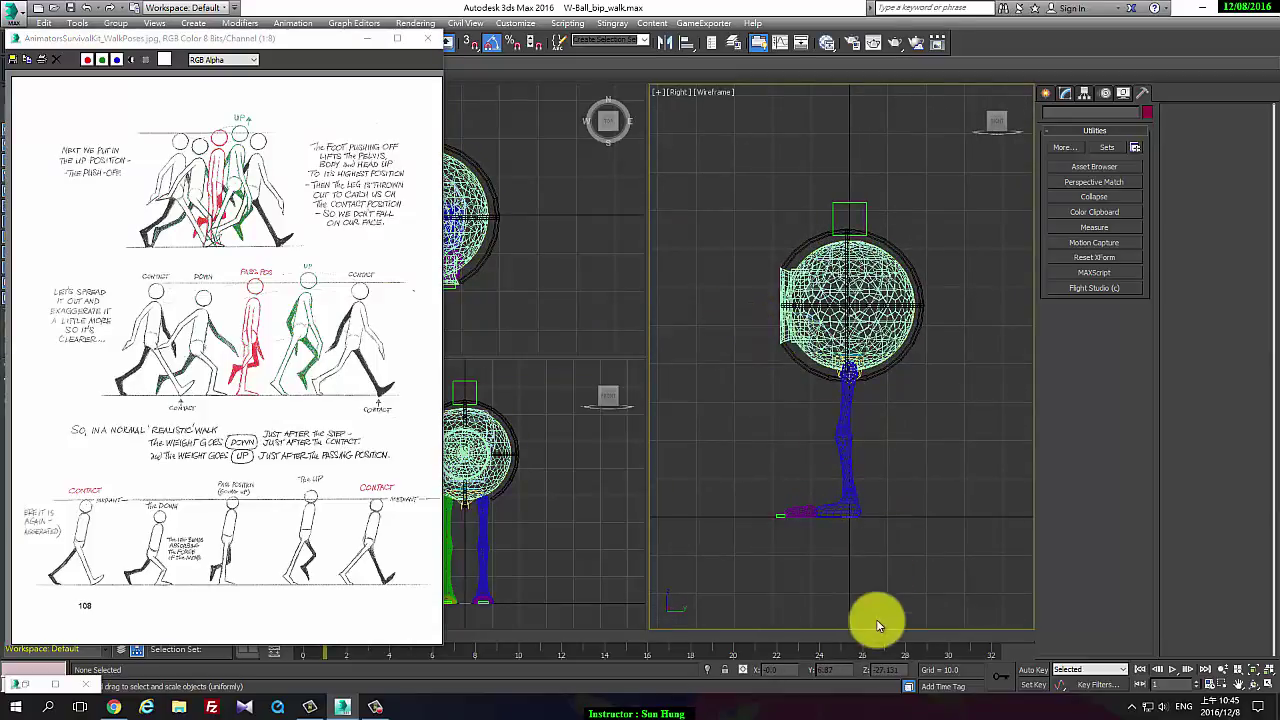
pyautogui.press('F3')
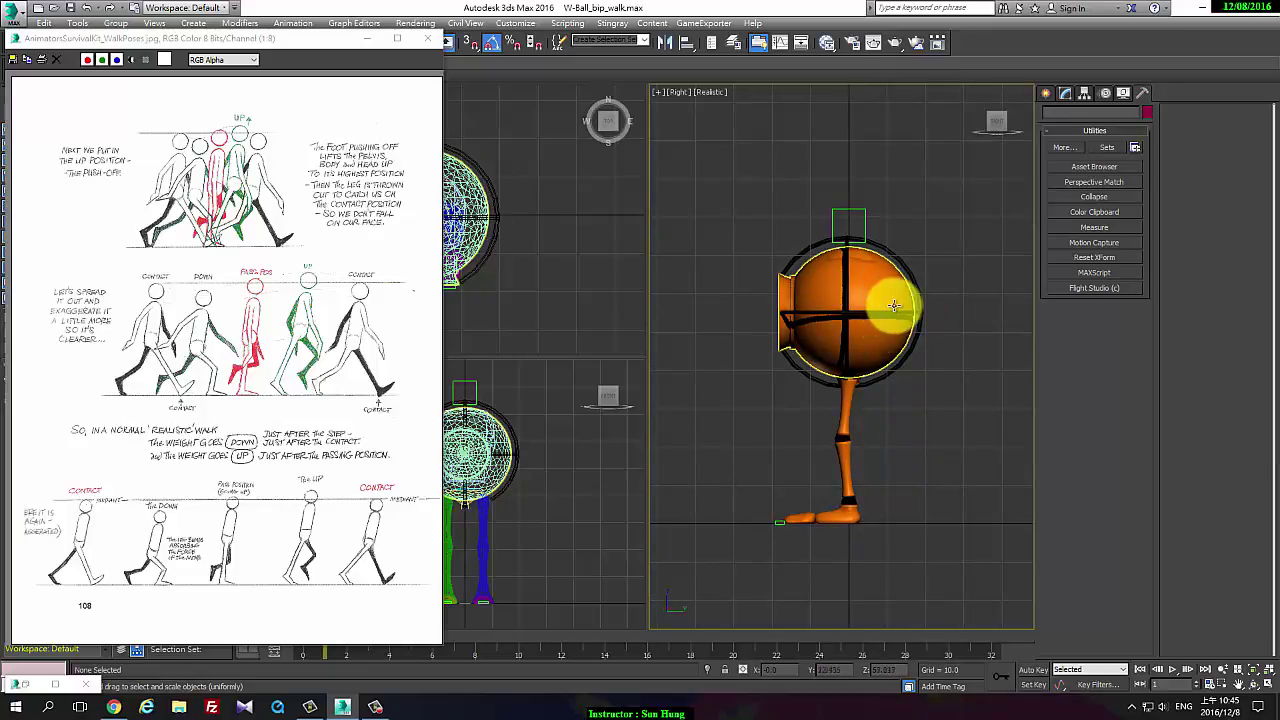
# Undo the accidental scale of the ball's control ring, deselect it, and show the Motion panel
pyautogui.moveTo(893, 305); pyautogui.dragTo(910, 313)
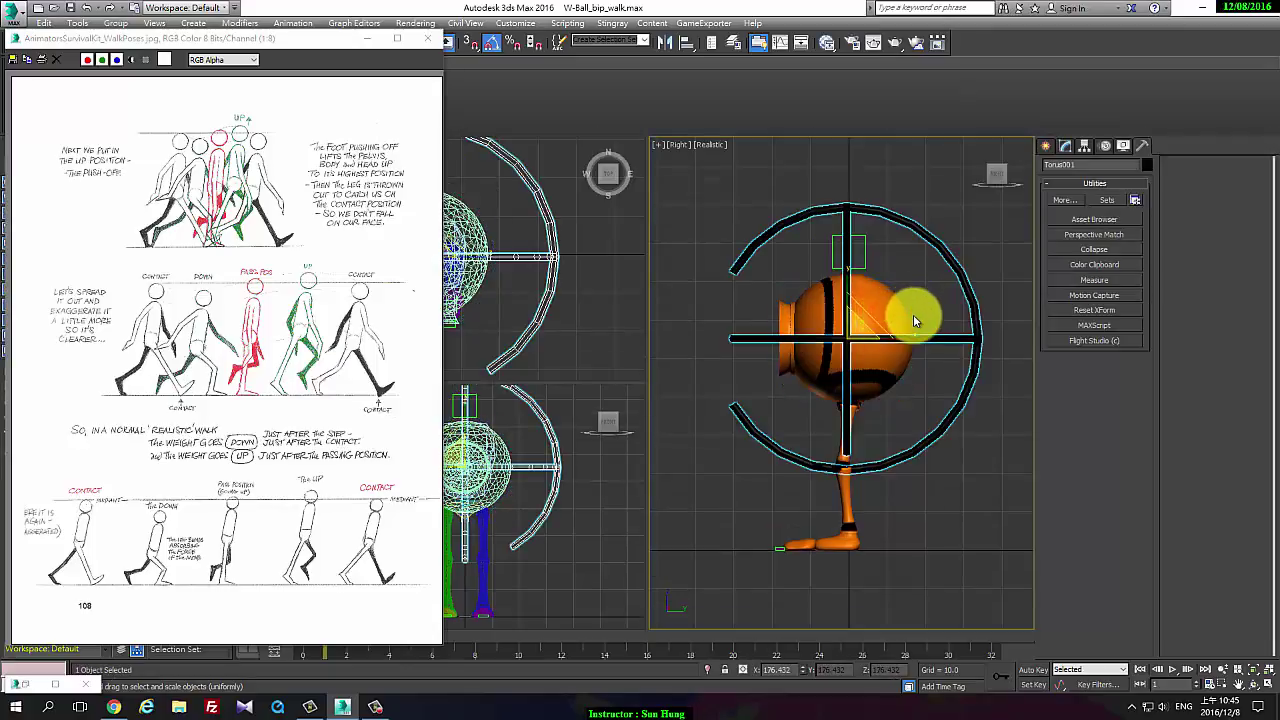
pyautogui.hotkey('ctrl', 'z')
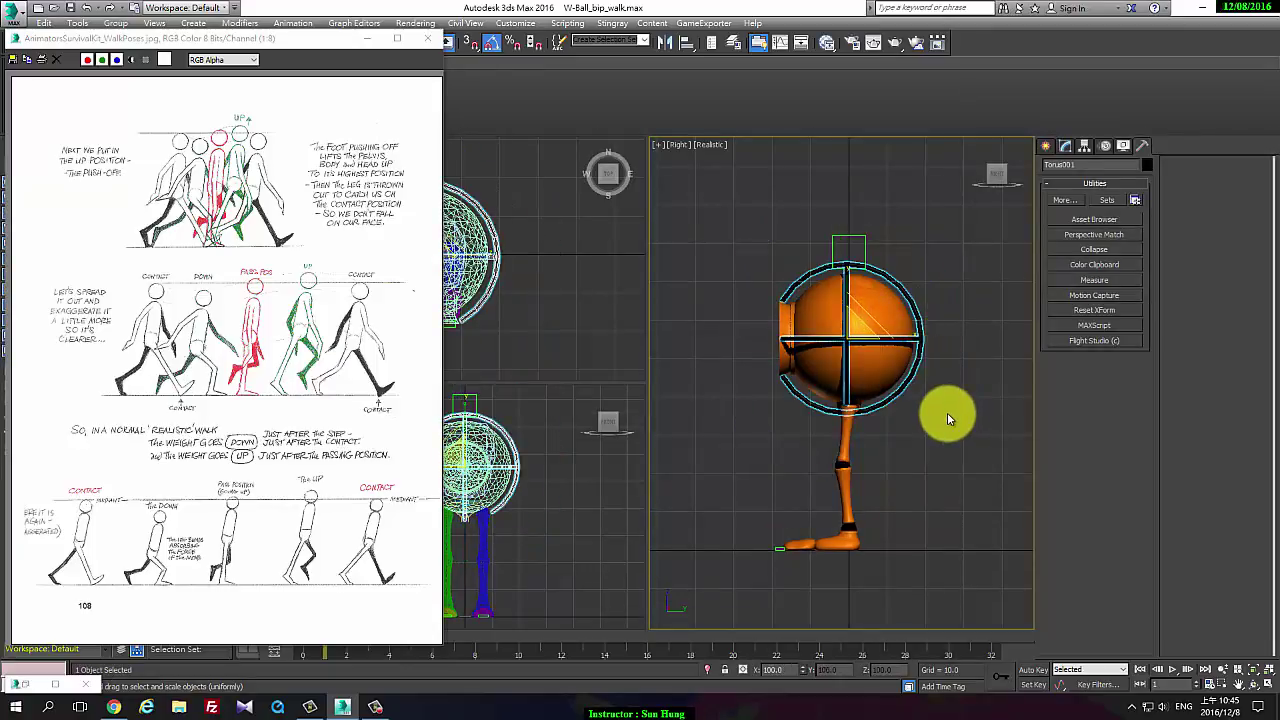
pyautogui.click(943, 385)
pyautogui.click(1106, 93)
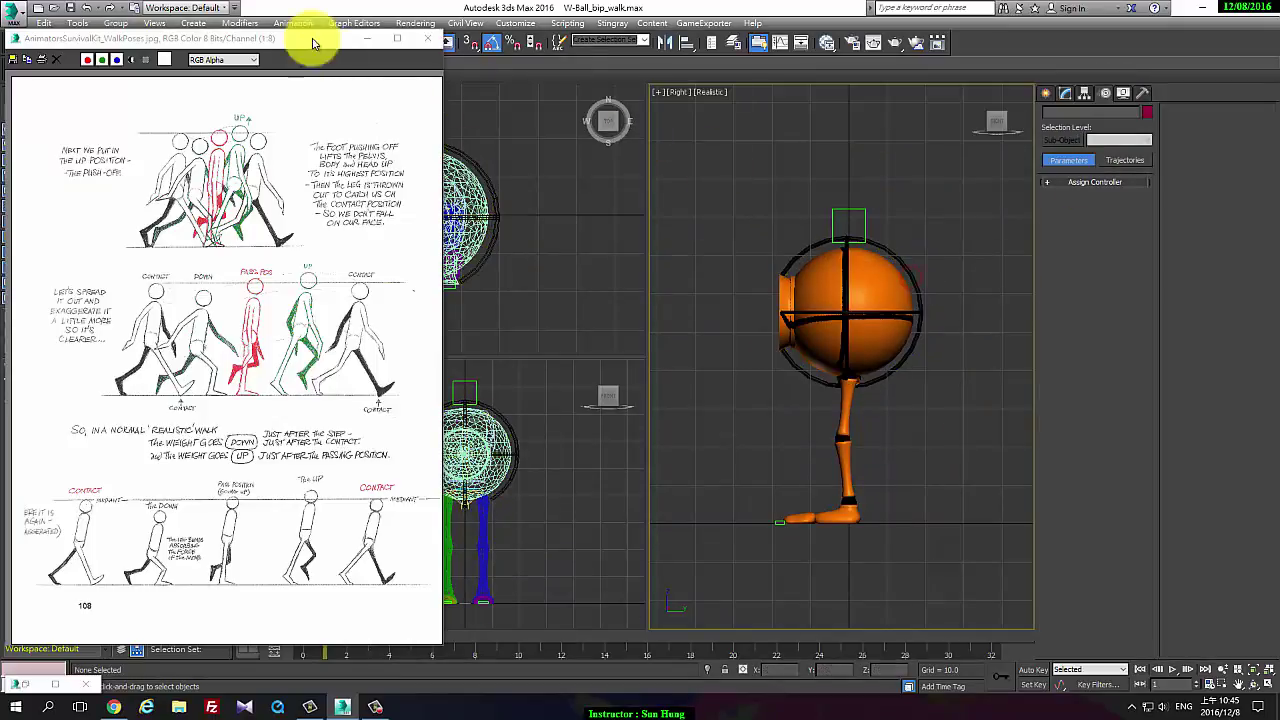
# Select the ball's control ring Torus001, moving the reference sheet out of the way
pyautogui.click(886, 250)
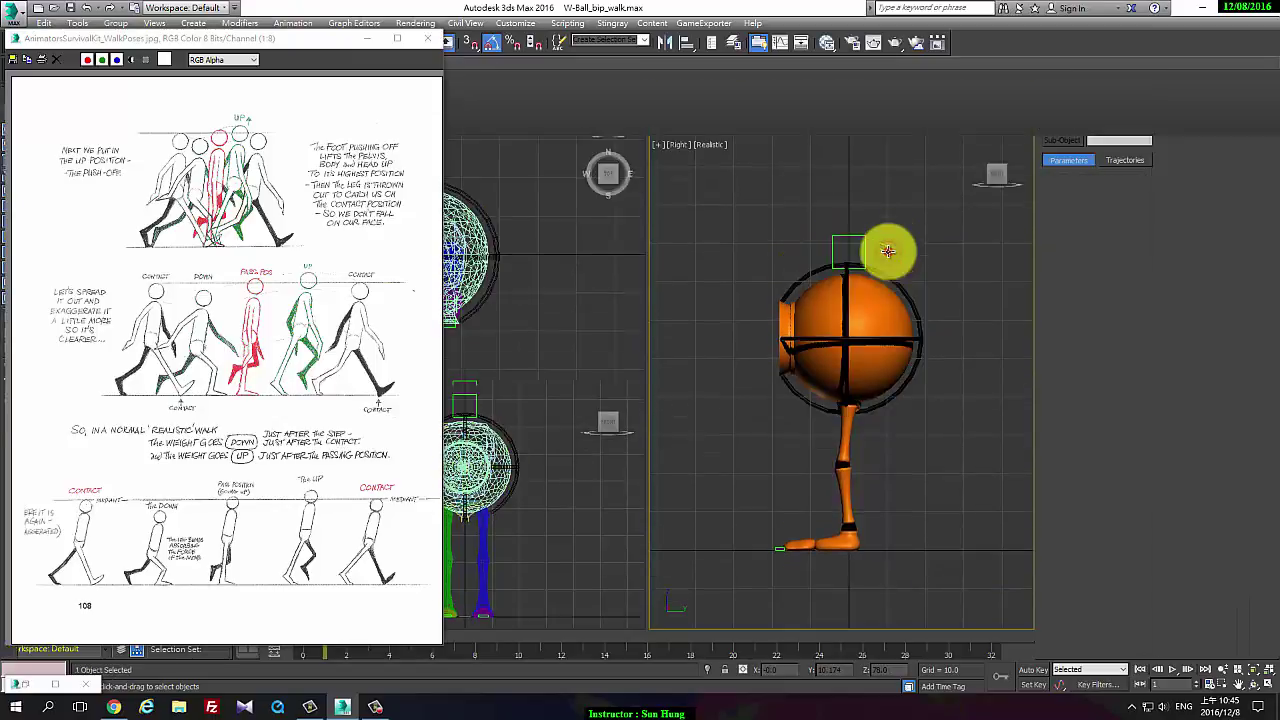
pyautogui.moveTo(348, 44)
pyautogui.mouseDown()
pyautogui.moveTo(343, 314)
pyautogui.moveTo(289, 278)
pyautogui.mouseUp()
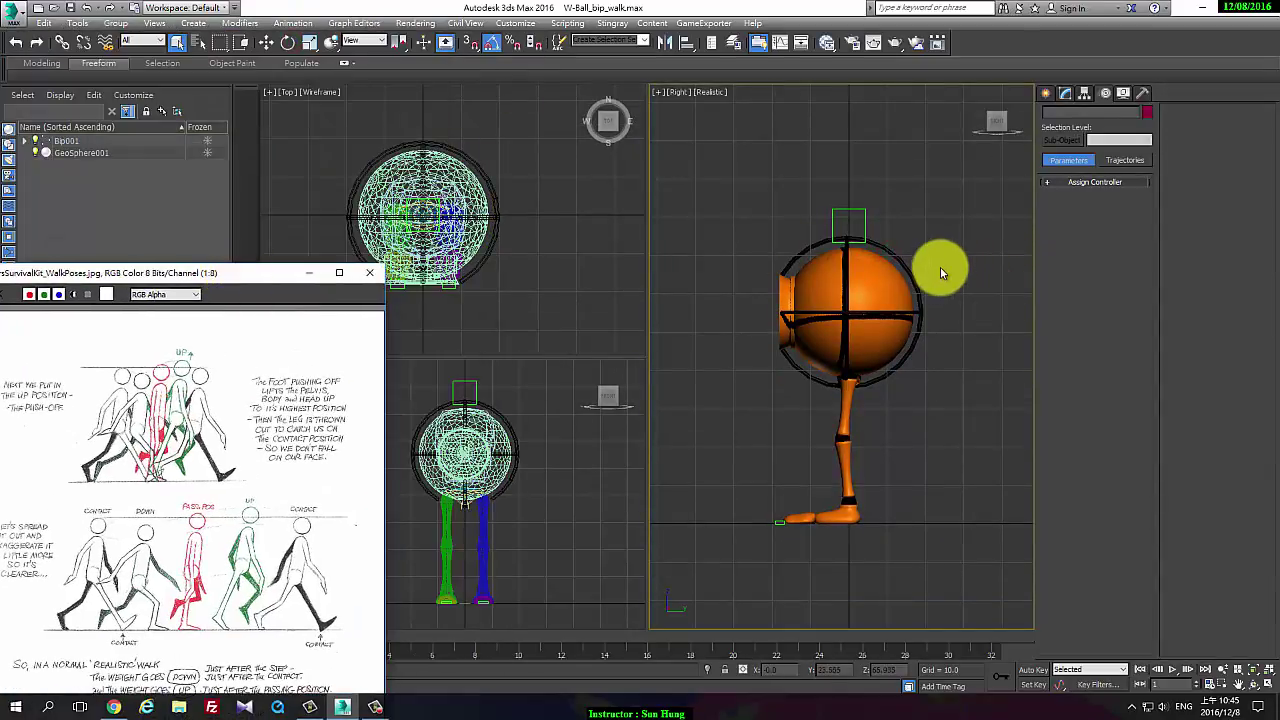
pyautogui.click(911, 276)
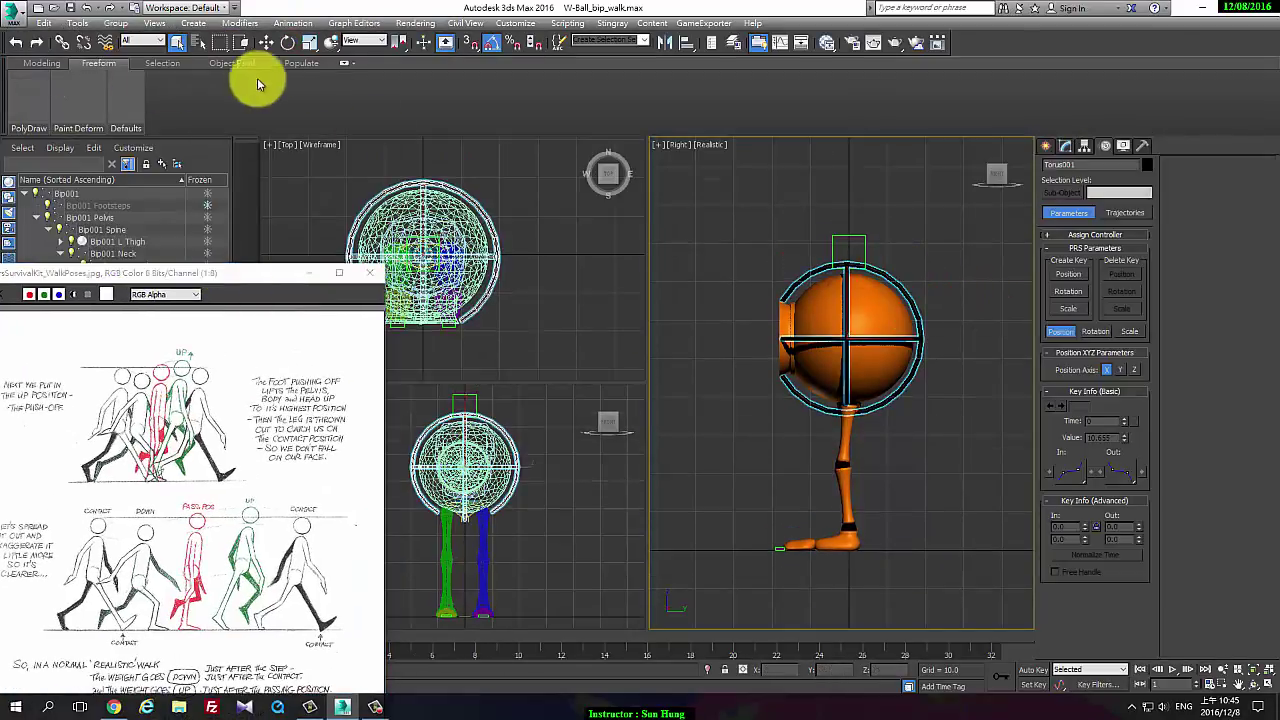
# Hide the Freeform ribbon entirely and place the walk-pose reference sheet at the upper left
pyautogui.click(347, 63)
pyautogui.click(342, 63)
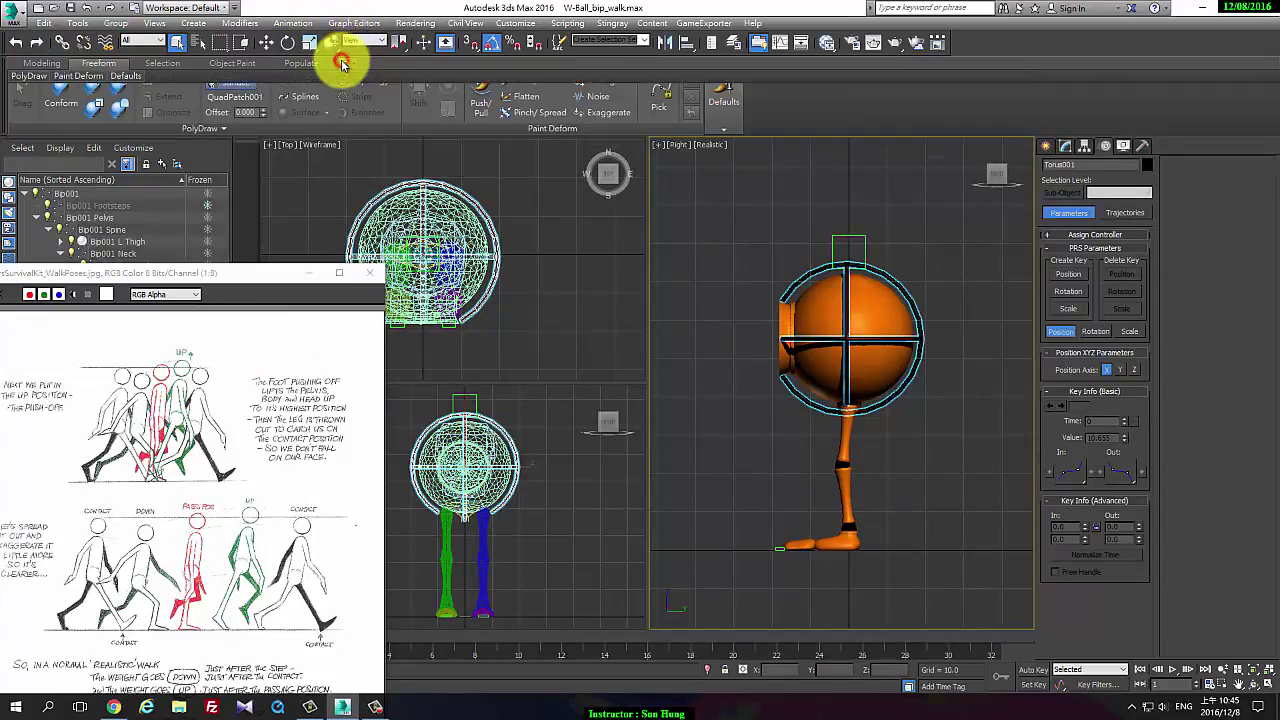
pyautogui.click(758, 44)
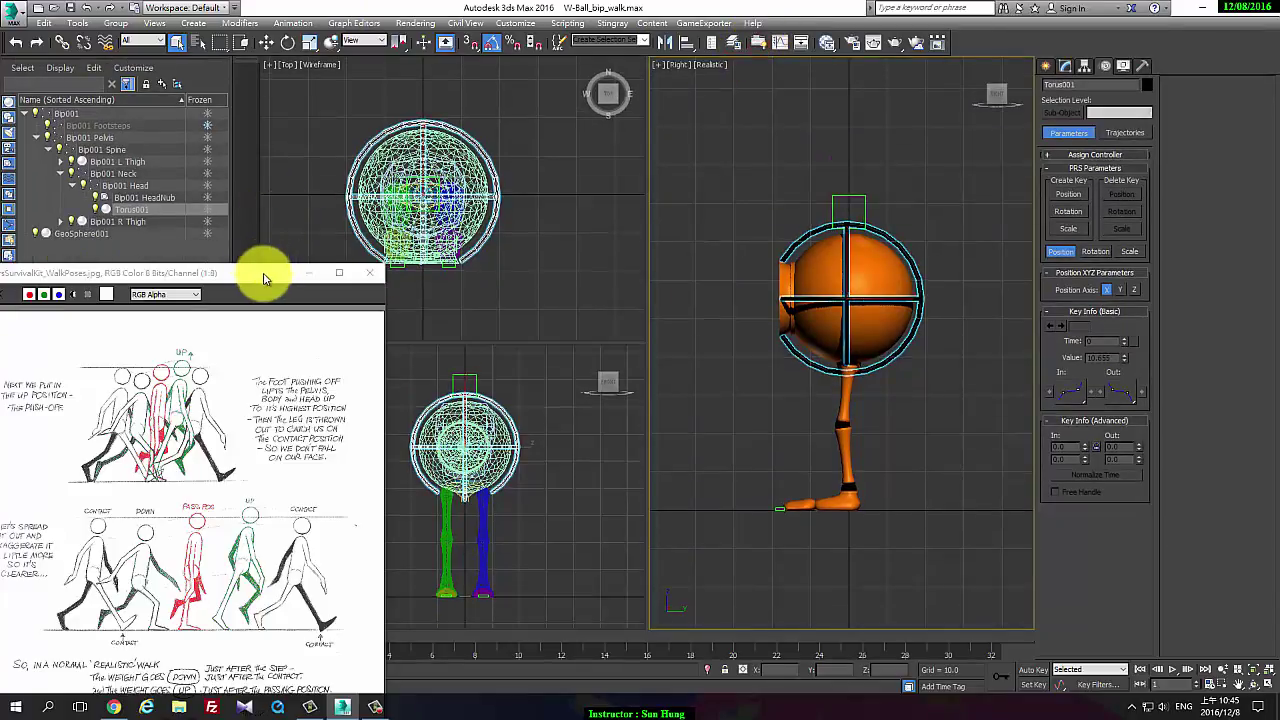
pyautogui.moveTo(265, 278)
pyautogui.mouseDown()
pyautogui.moveTo(334, 114)
pyautogui.moveTo(334, 63)
pyautogui.moveTo(326, 82)
pyautogui.mouseUp()
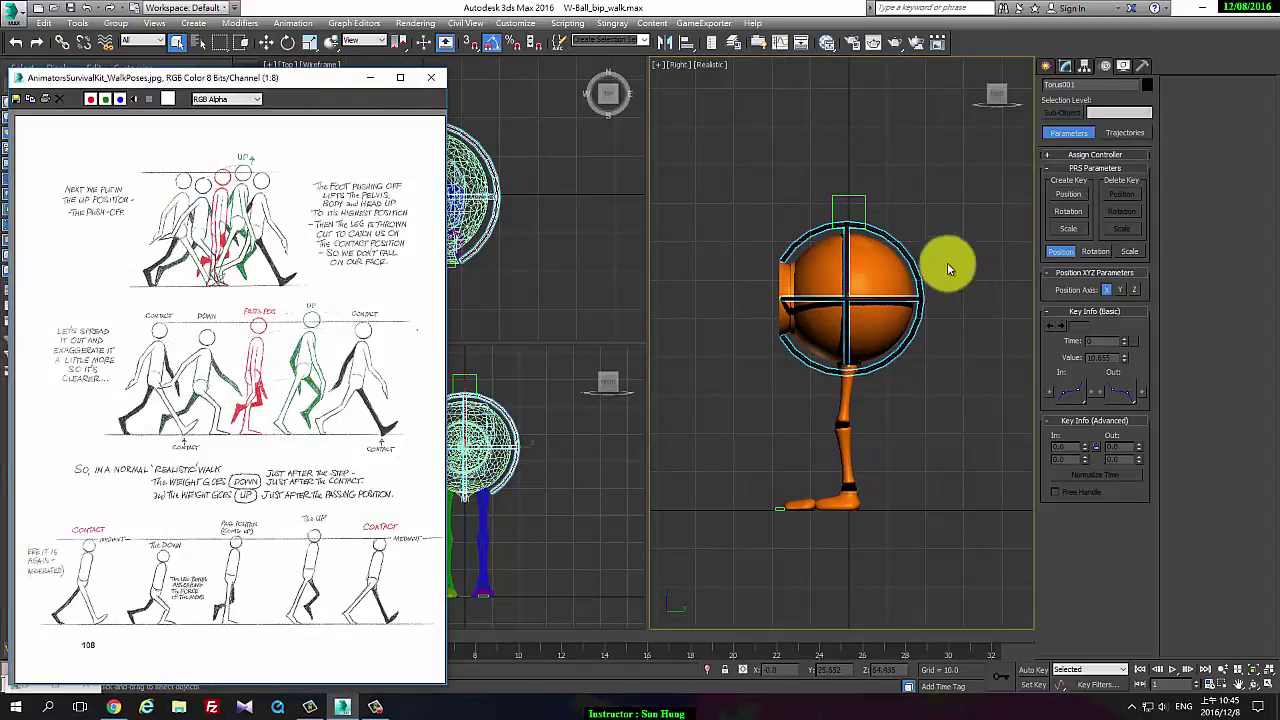
# Hide Torus001 and then GeoSphere001 using Hide Selected in the Display panel
pyautogui.click(1124, 65)
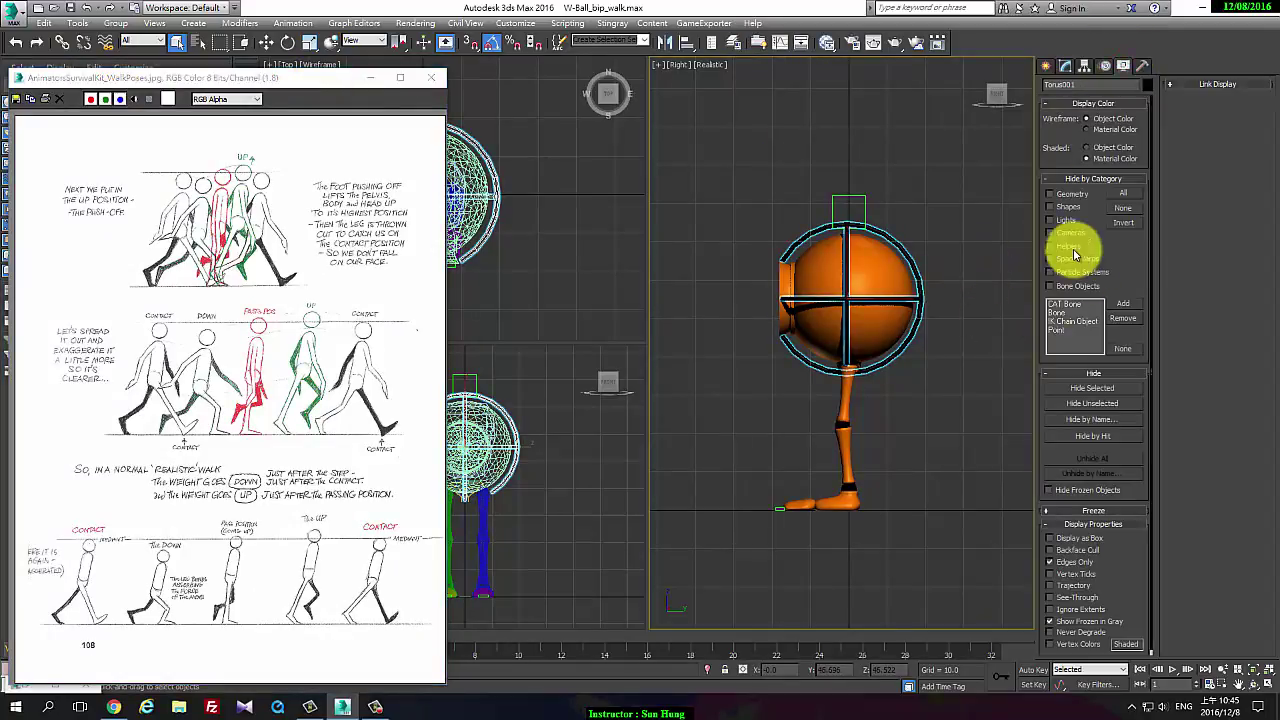
pyautogui.click(1100, 389)
pyautogui.click(909, 286)
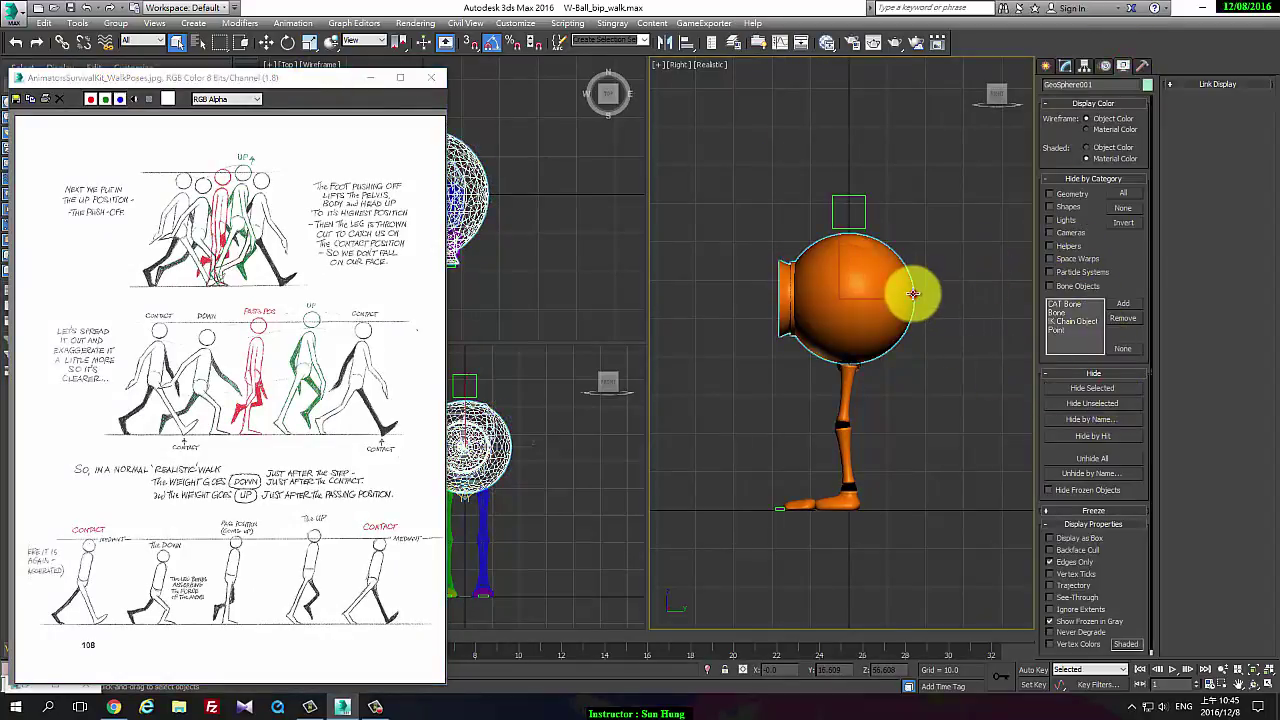
pyautogui.click(1108, 389)
# Nudge the reference sheet up and select the biped's head in the Motion panel
pyautogui.click(874, 415)
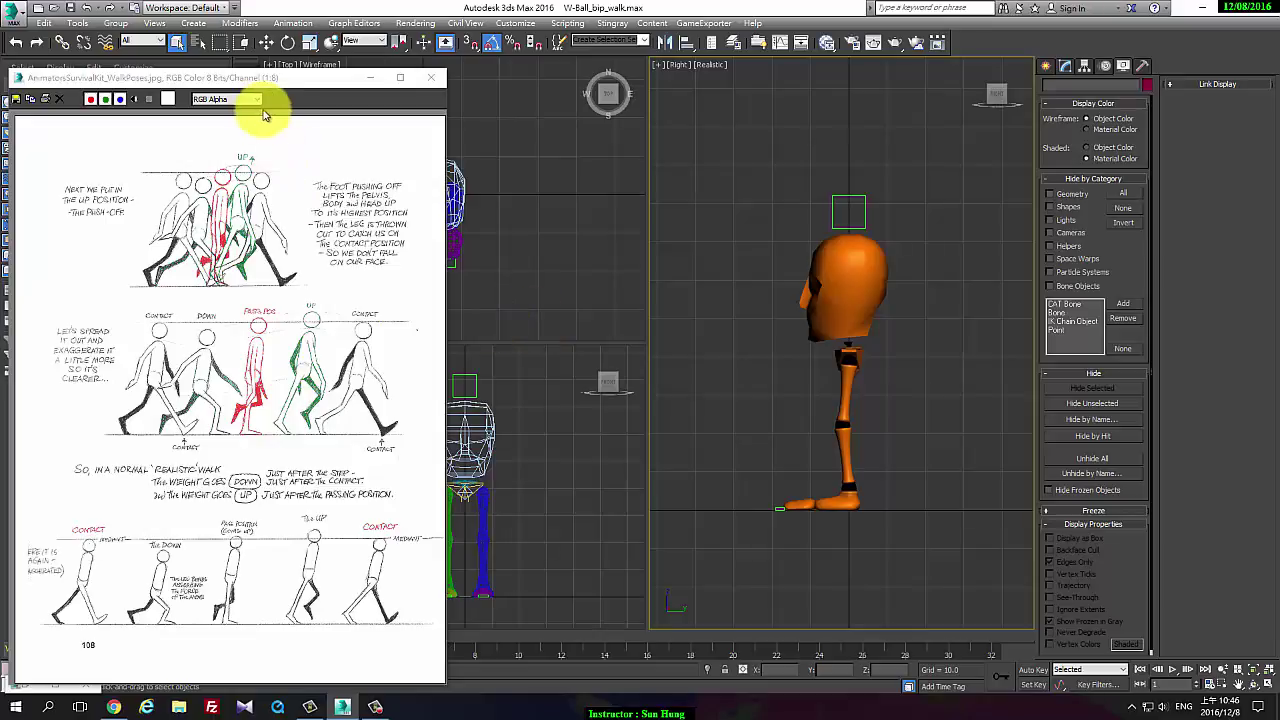
pyautogui.moveTo(289, 88); pyautogui.dragTo(291, 74)
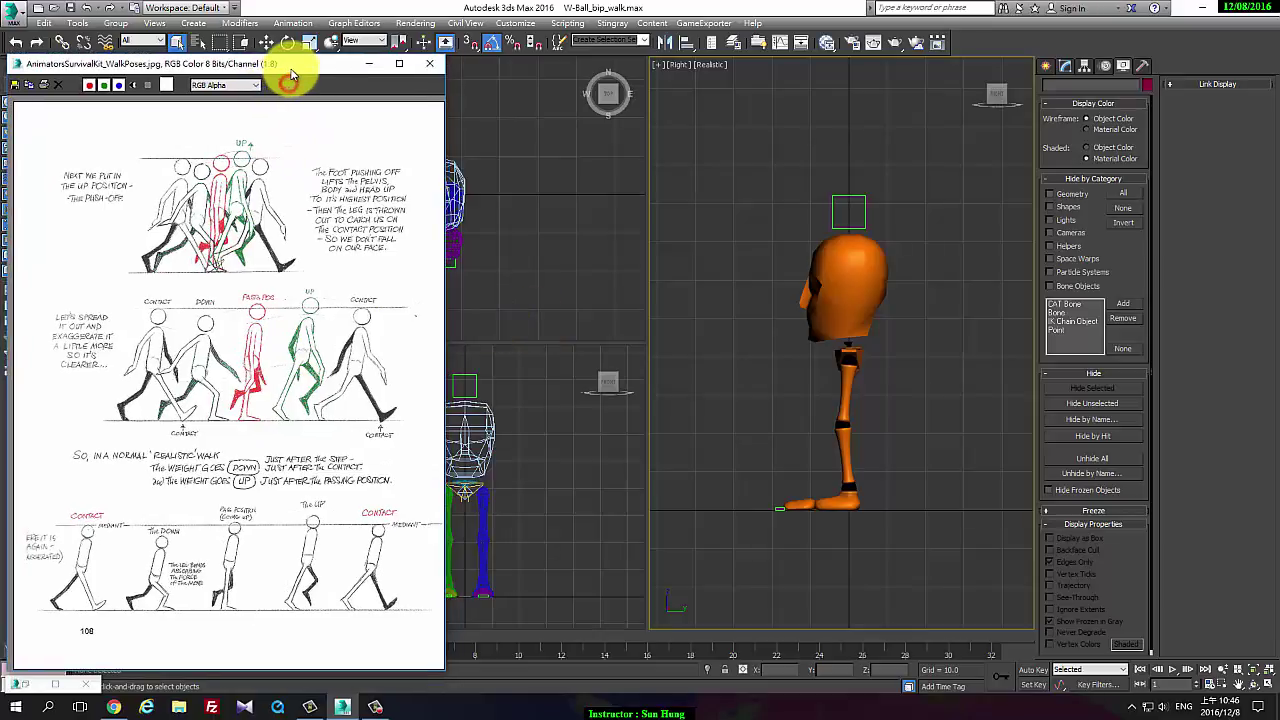
pyautogui.click(1106, 68)
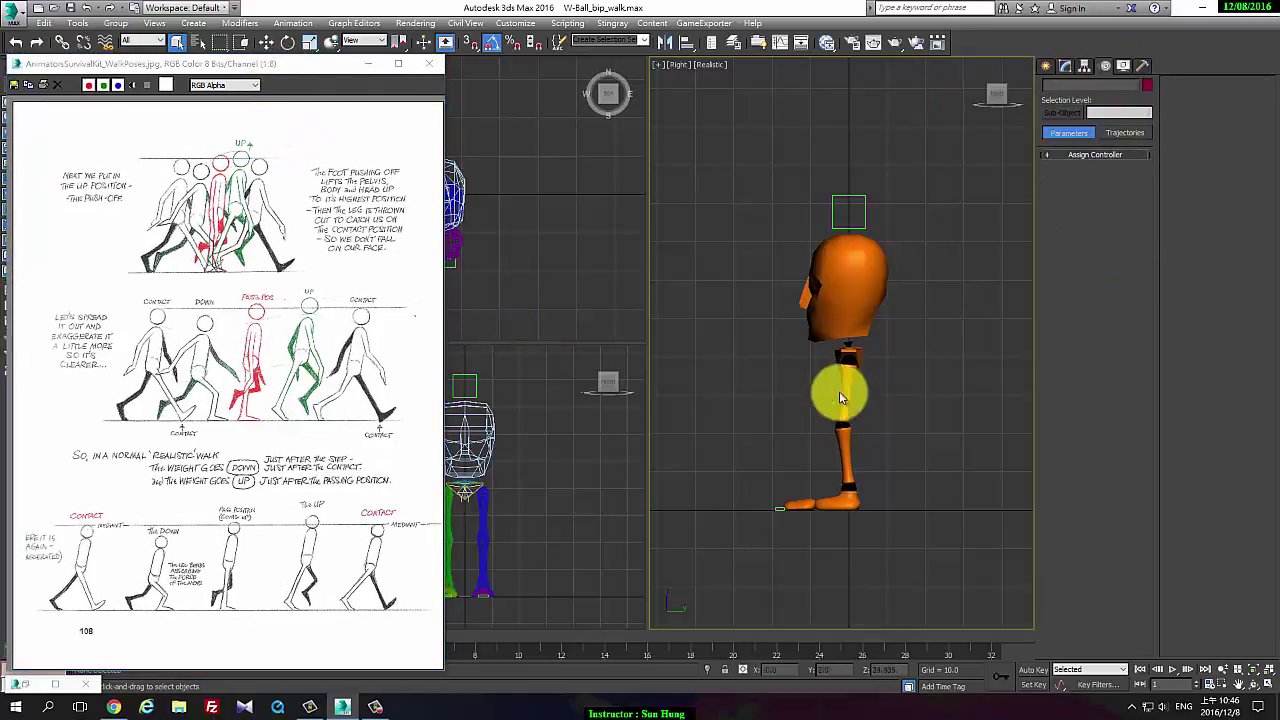
pyautogui.click(848, 285)
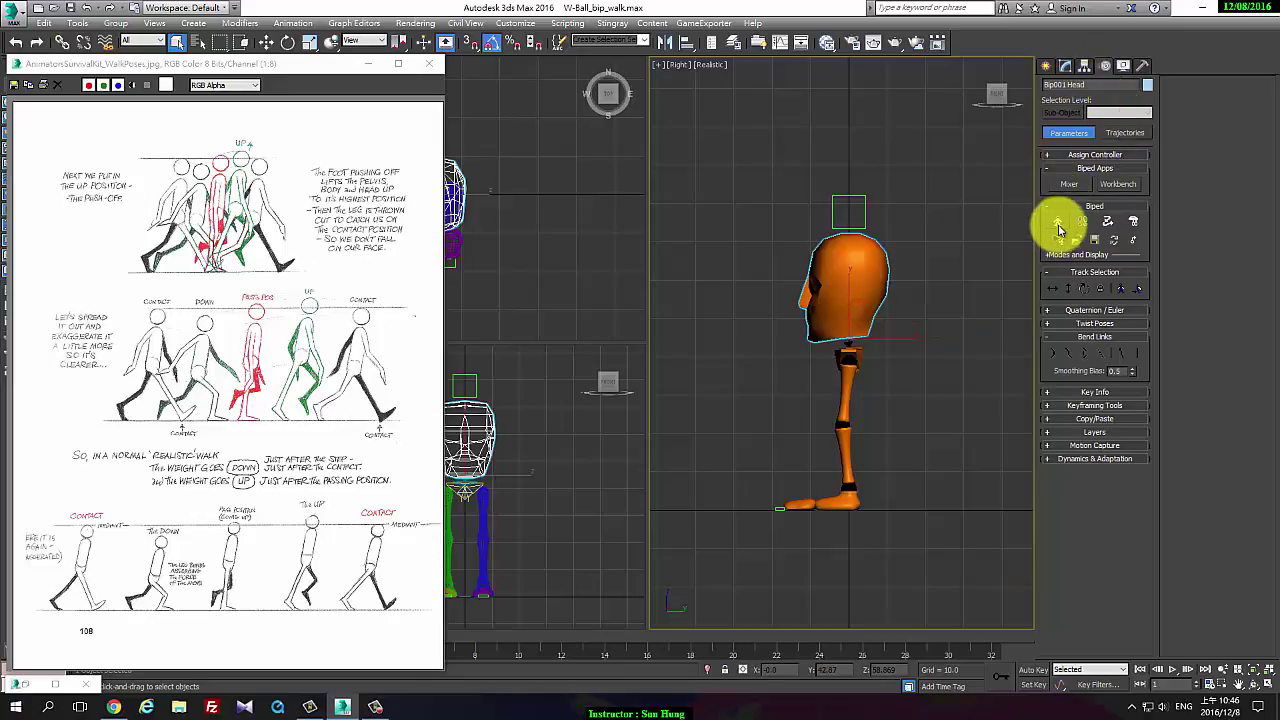
pyautogui.scroll(3, 751, 394)
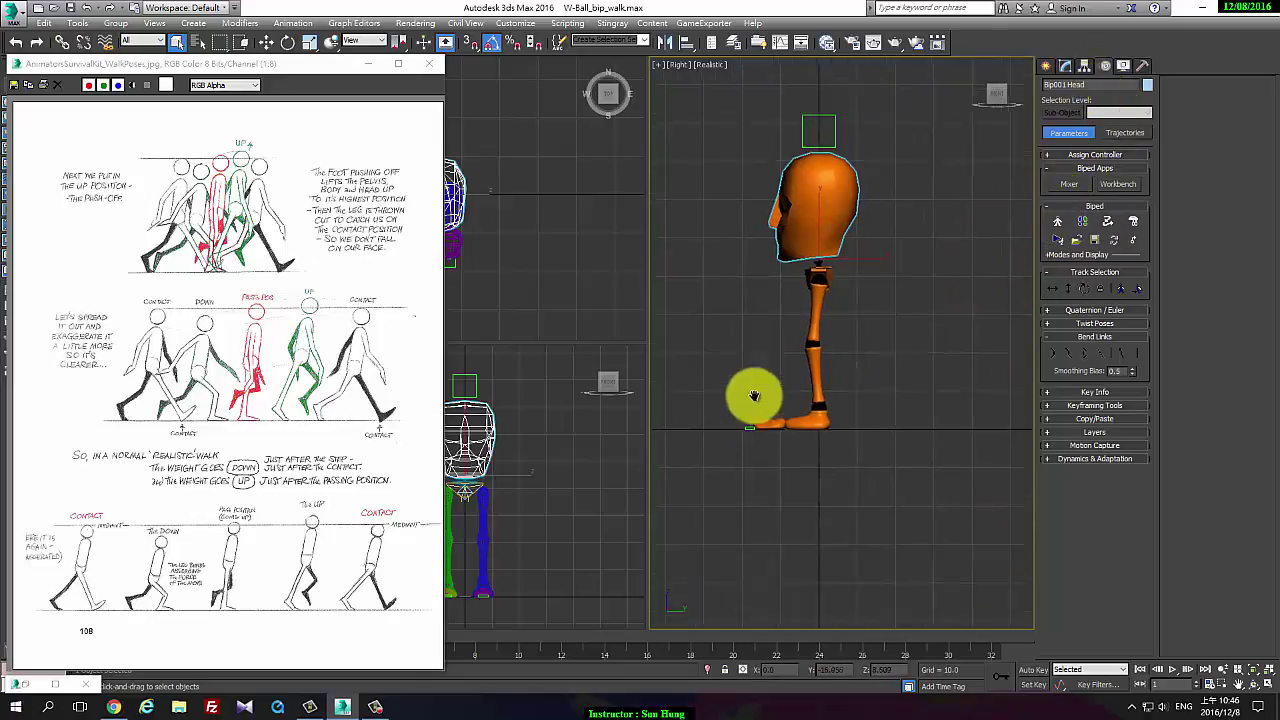
pyautogui.scroll(2, 769, 423)
# Toggle Figure Mode, select the biped's foot, and turn on Auto Key
pyautogui.click(1066, 211)
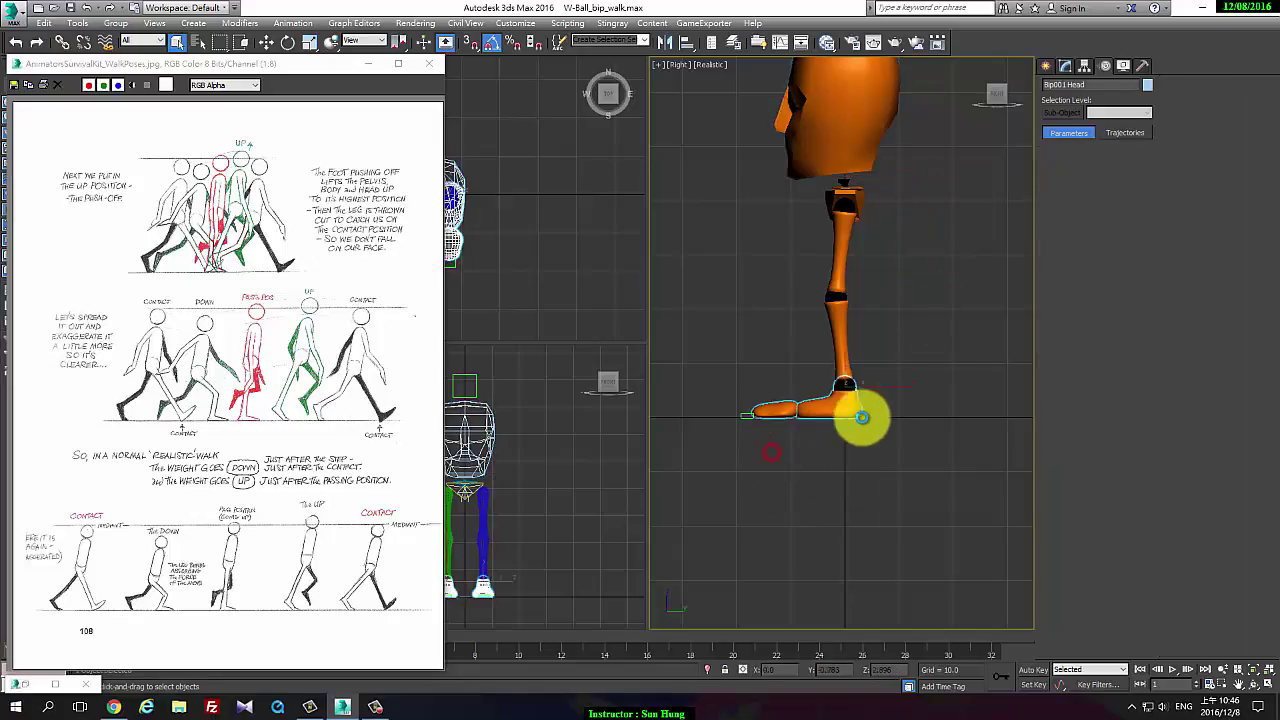
pyautogui.doubleClick(835, 435)
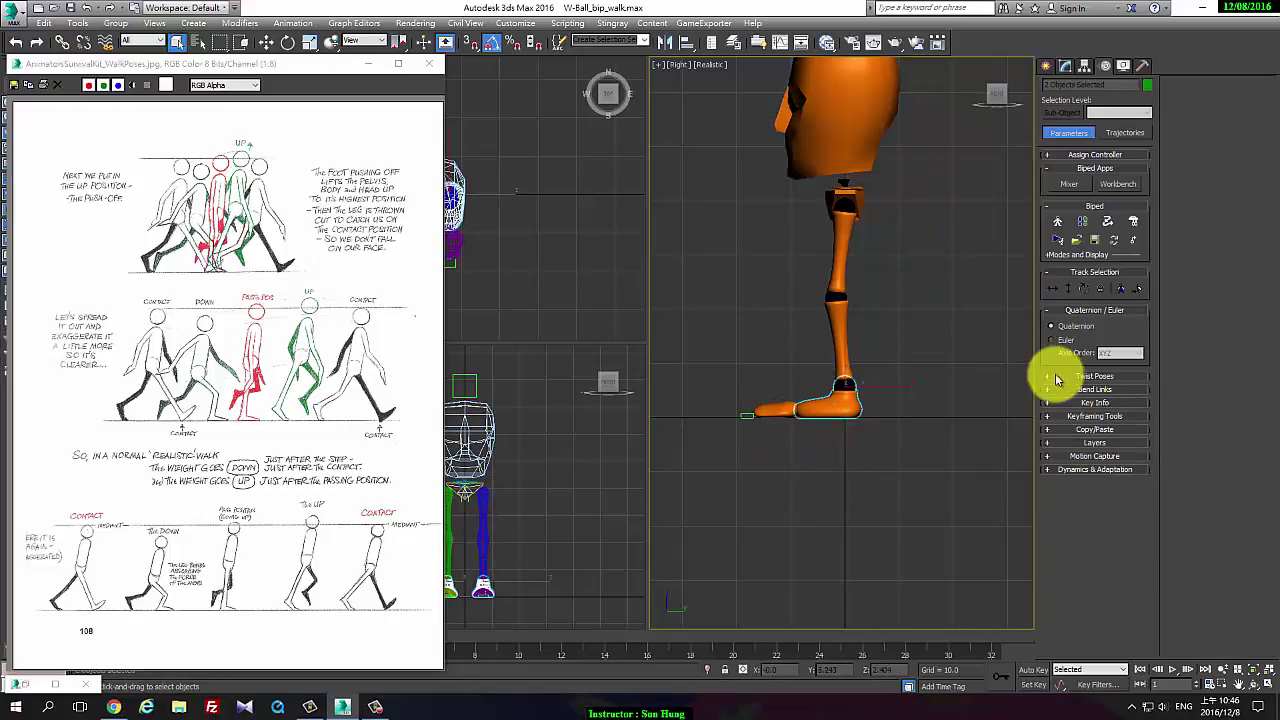
pyautogui.click(1033, 669)
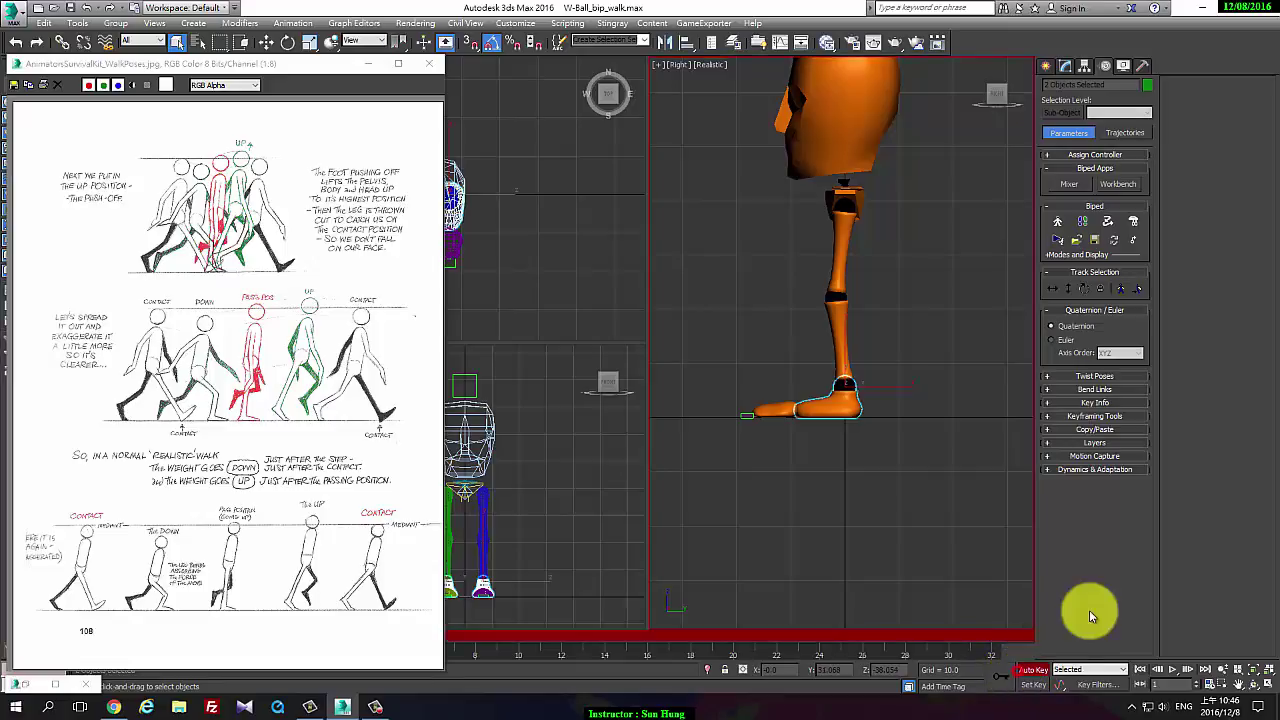
# Expand the Key Info rollout, adjust the reference sheet, and select the Bip001 centre of mass
pyautogui.click(1052, 403)
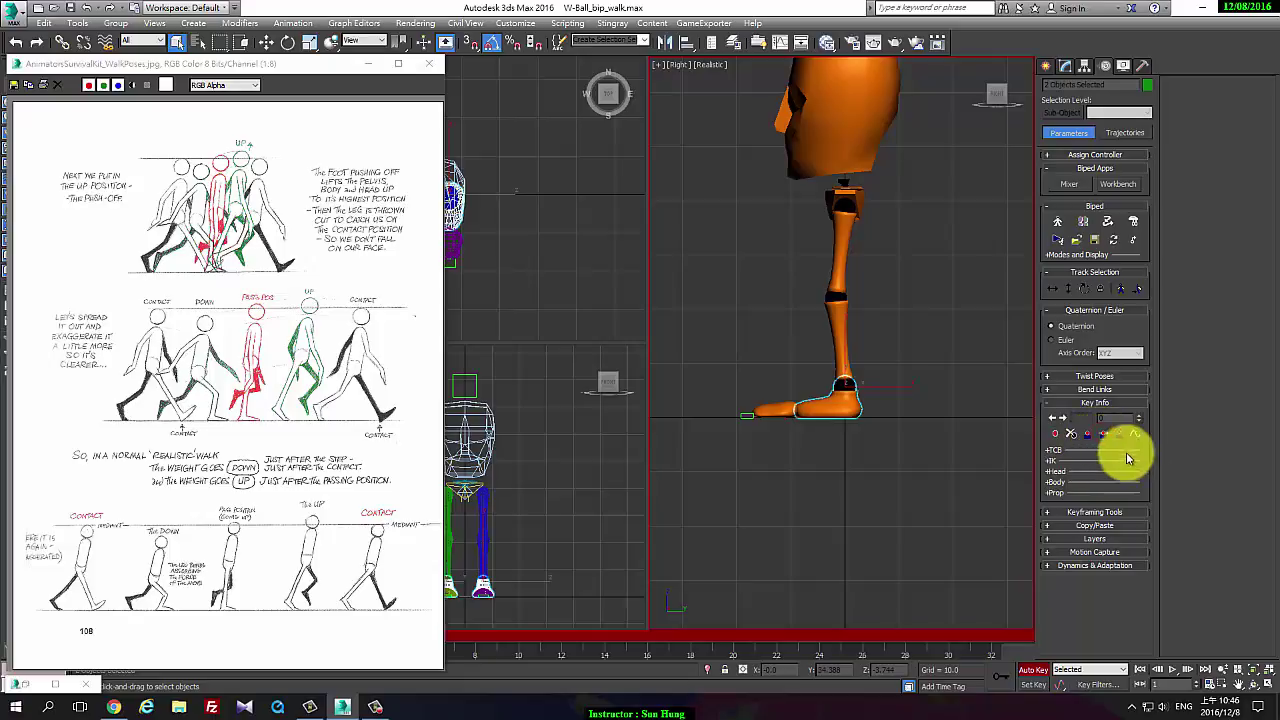
pyautogui.moveTo(243, 62); pyautogui.dragTo(245, 29)
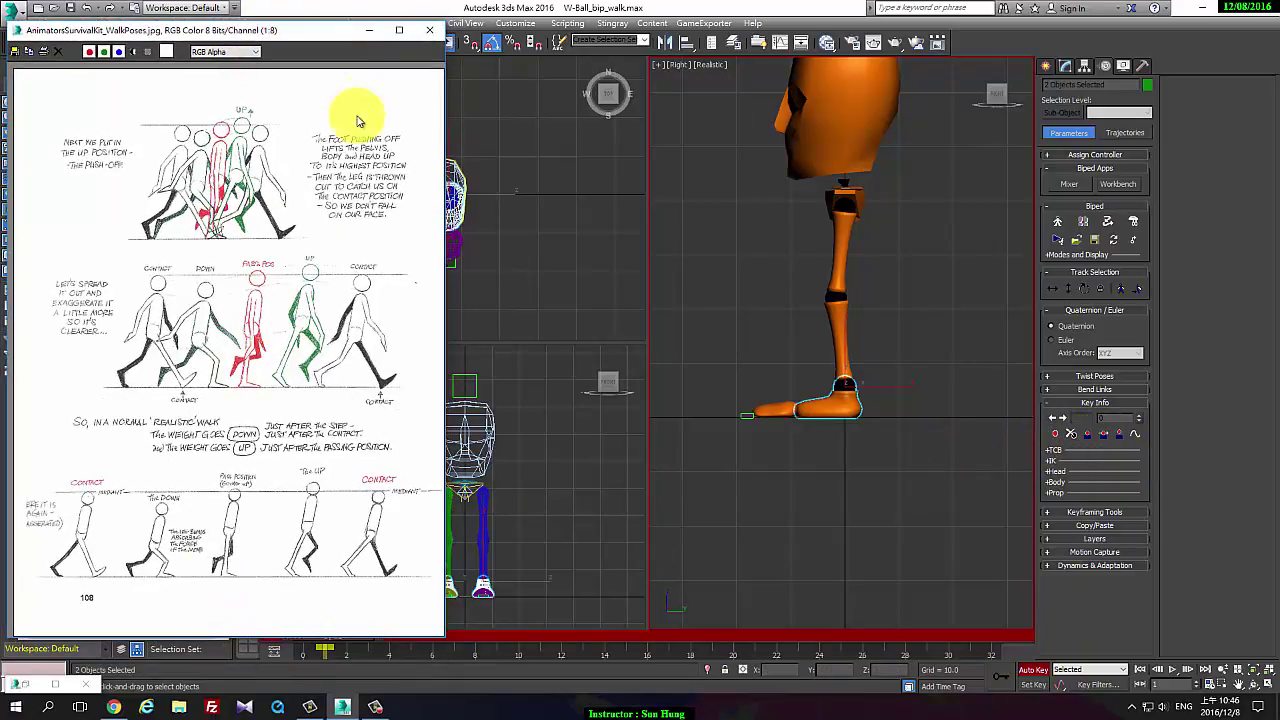
pyautogui.moveTo(331, 23)
pyautogui.mouseDown()
pyautogui.moveTo(331, 63)
pyautogui.moveTo(327, 40)
pyautogui.mouseUp()
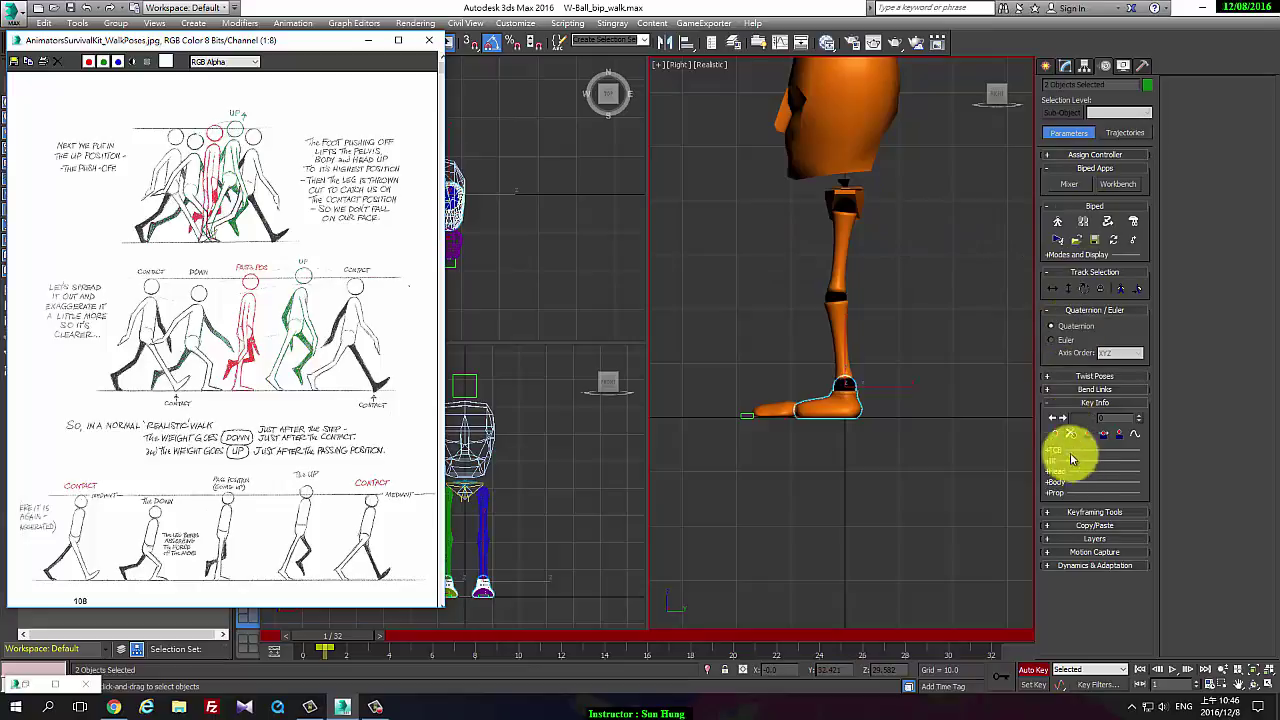
pyautogui.click(1066, 290)
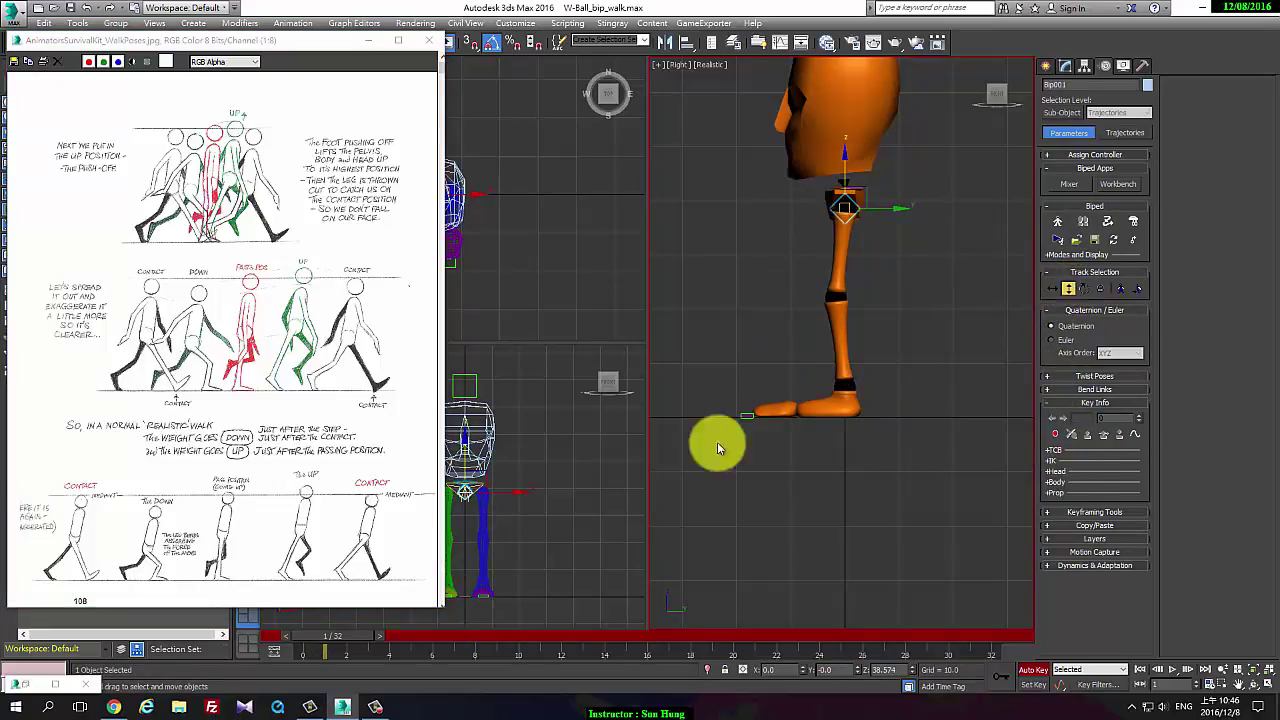
# Go to frame 0 and move the foot key from frame 1 to frame 0
pyautogui.moveTo(330, 637); pyautogui.dragTo(309, 636)
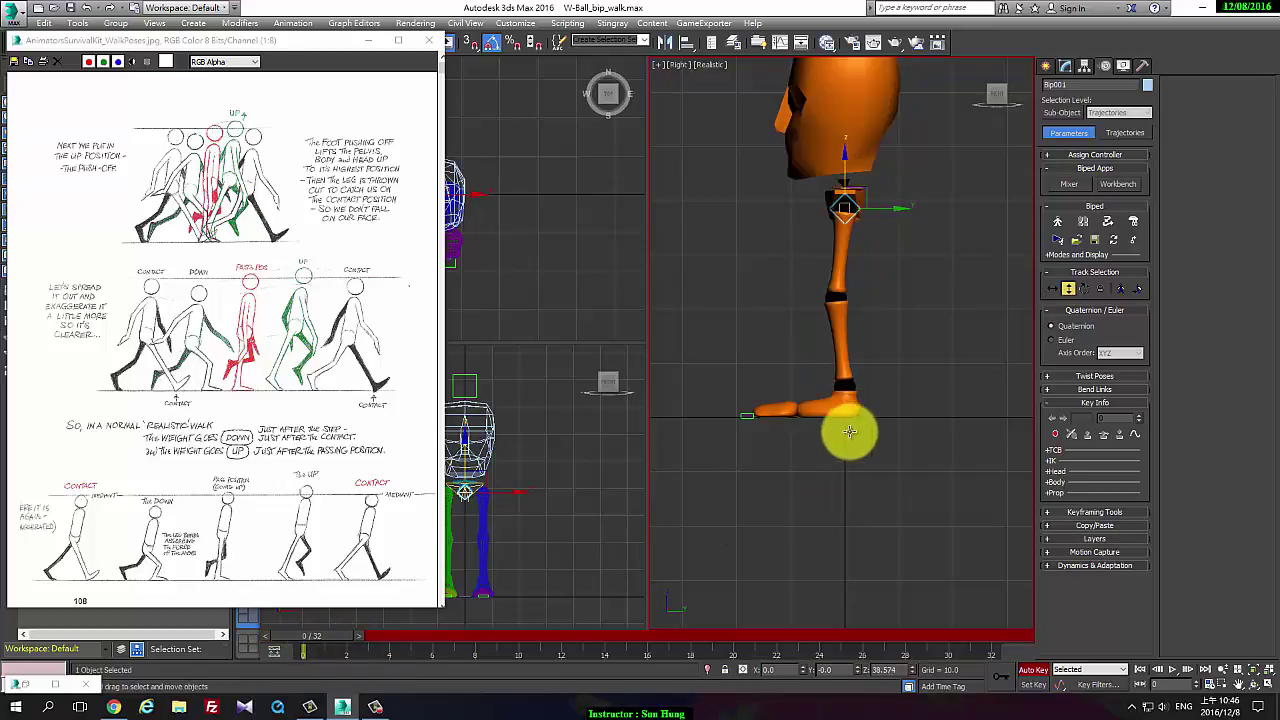
pyautogui.moveTo(849, 432); pyautogui.dragTo(863, 434)
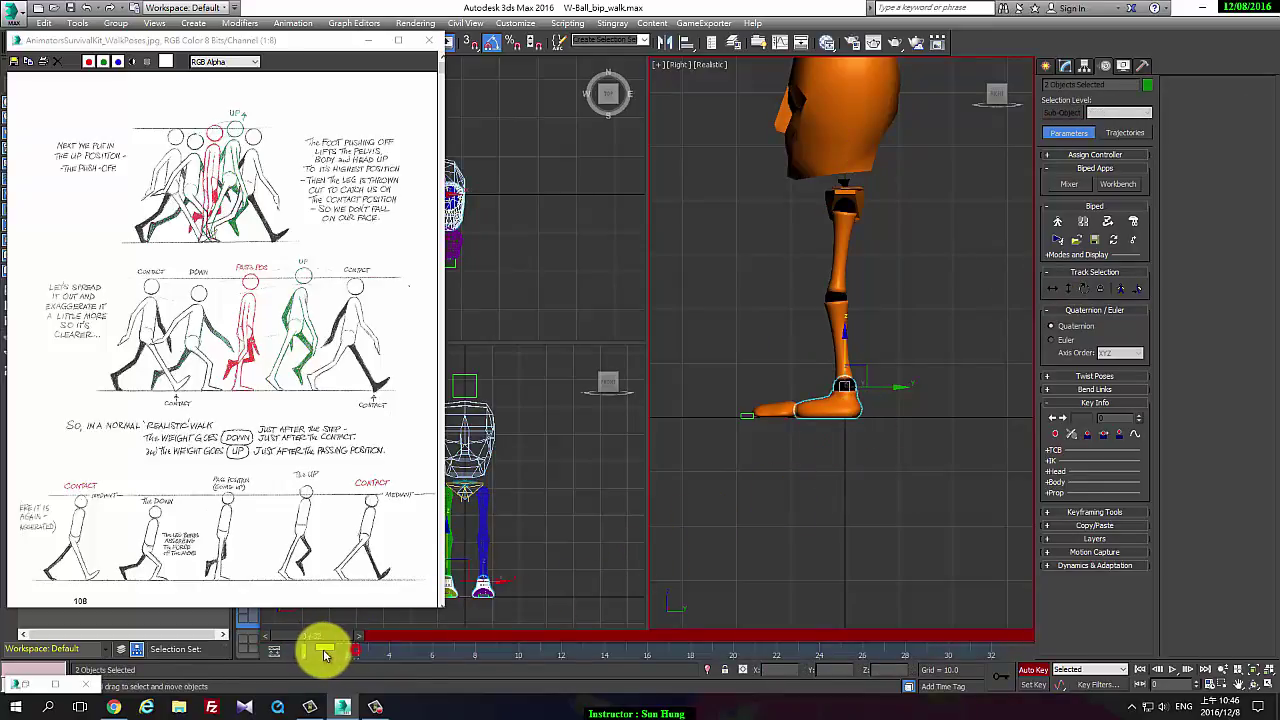
pyautogui.moveTo(307, 650); pyautogui.dragTo(318, 645)
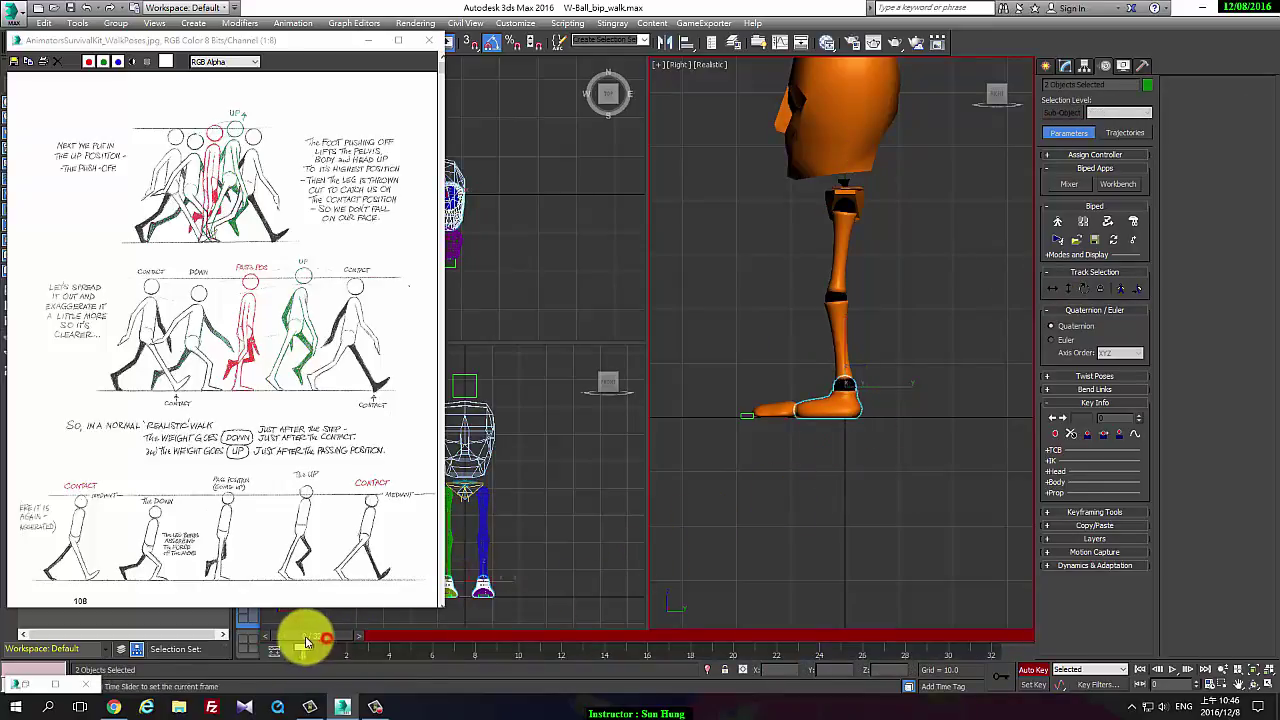
# Select Bip001 with Body Vertical and drag the body down so both knees bend
pyautogui.click(829, 134)
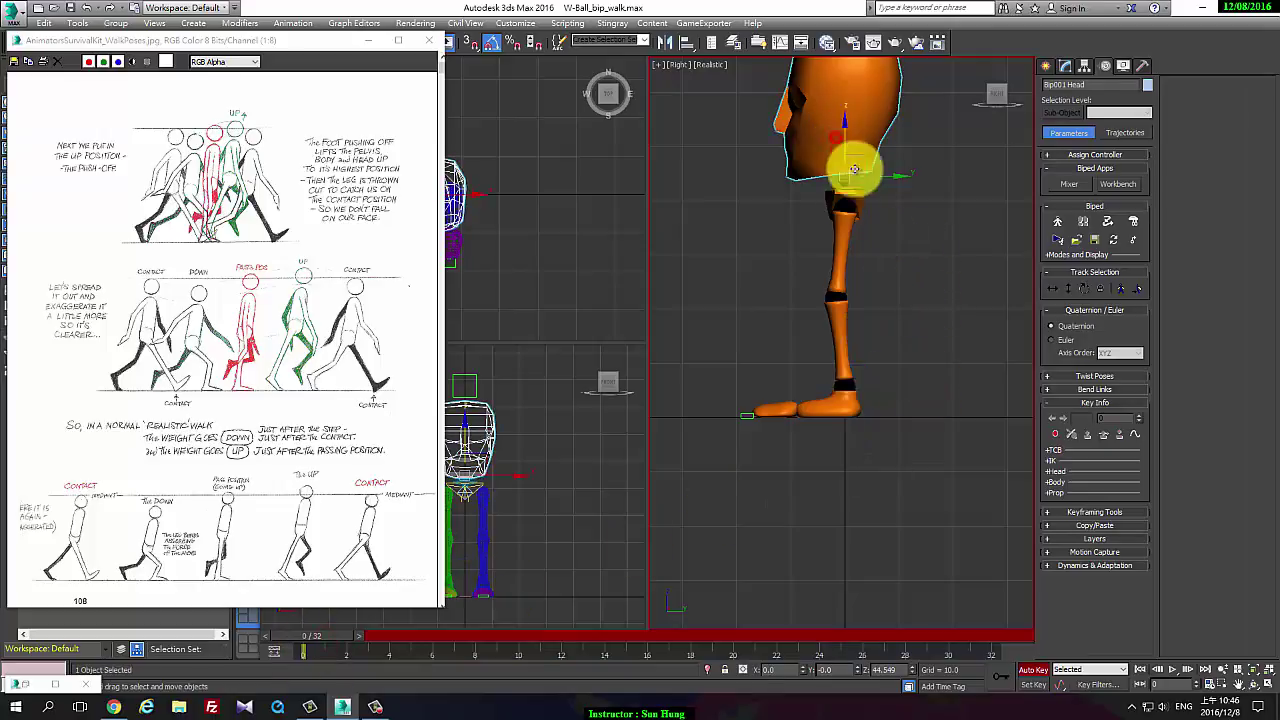
pyautogui.click(1068, 288)
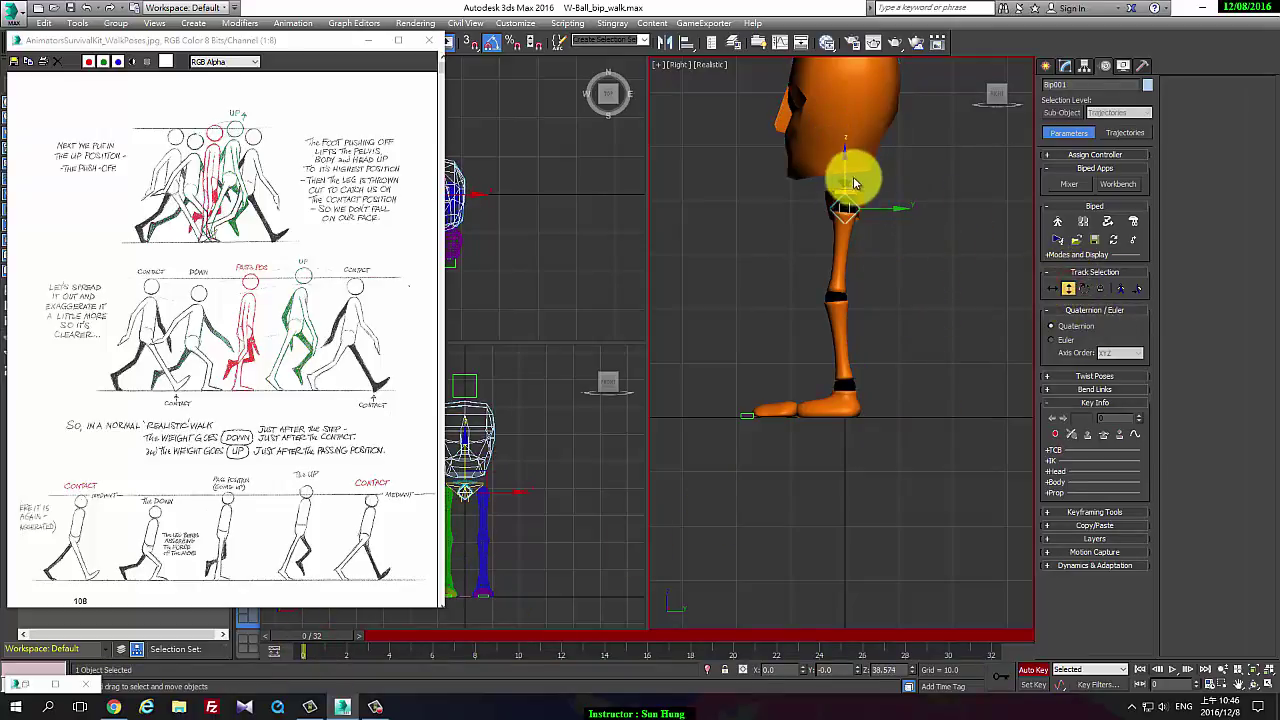
pyautogui.click(853, 178)
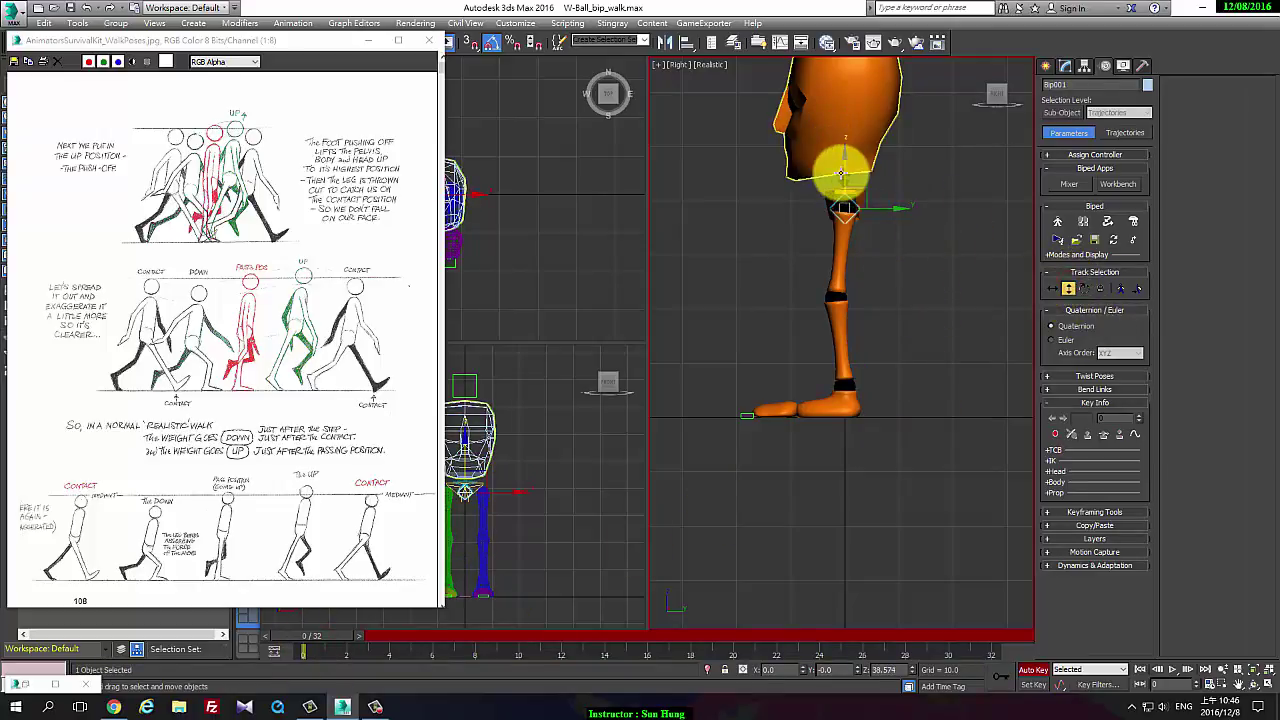
pyautogui.click(1068, 288)
pyautogui.moveTo(844, 170); pyautogui.dragTo(836, 428)
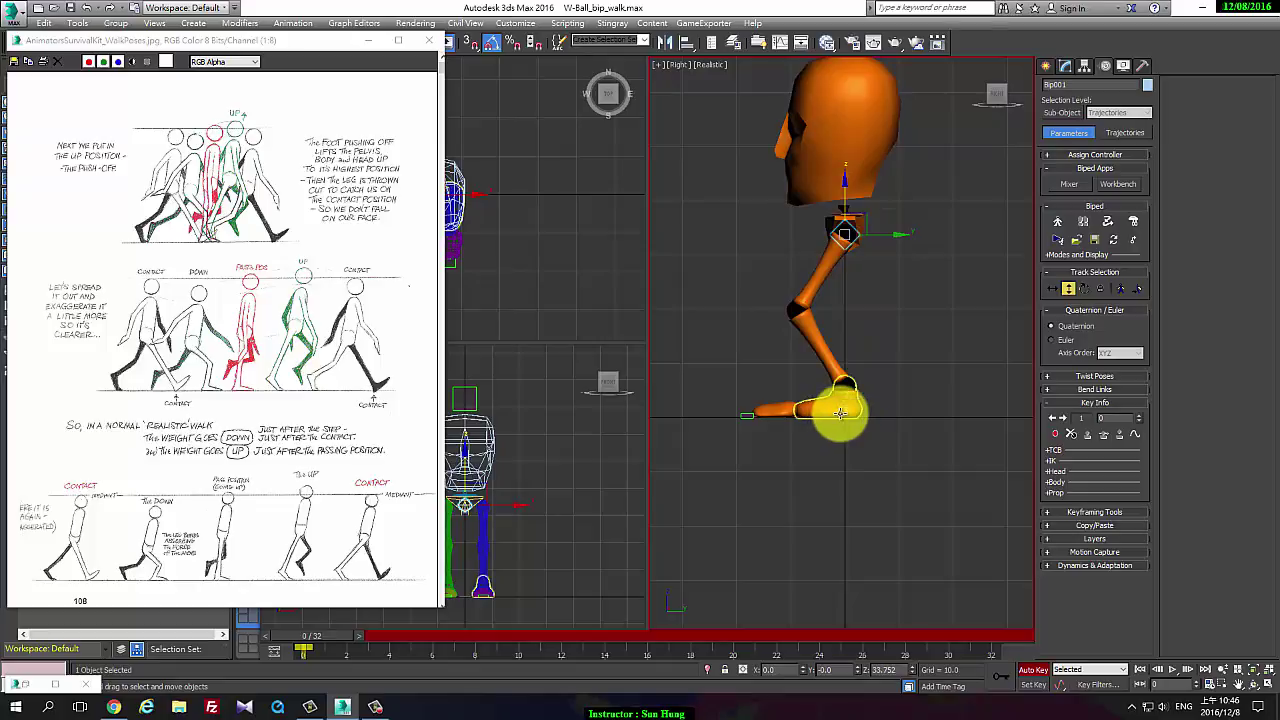
pyautogui.click(845, 410)
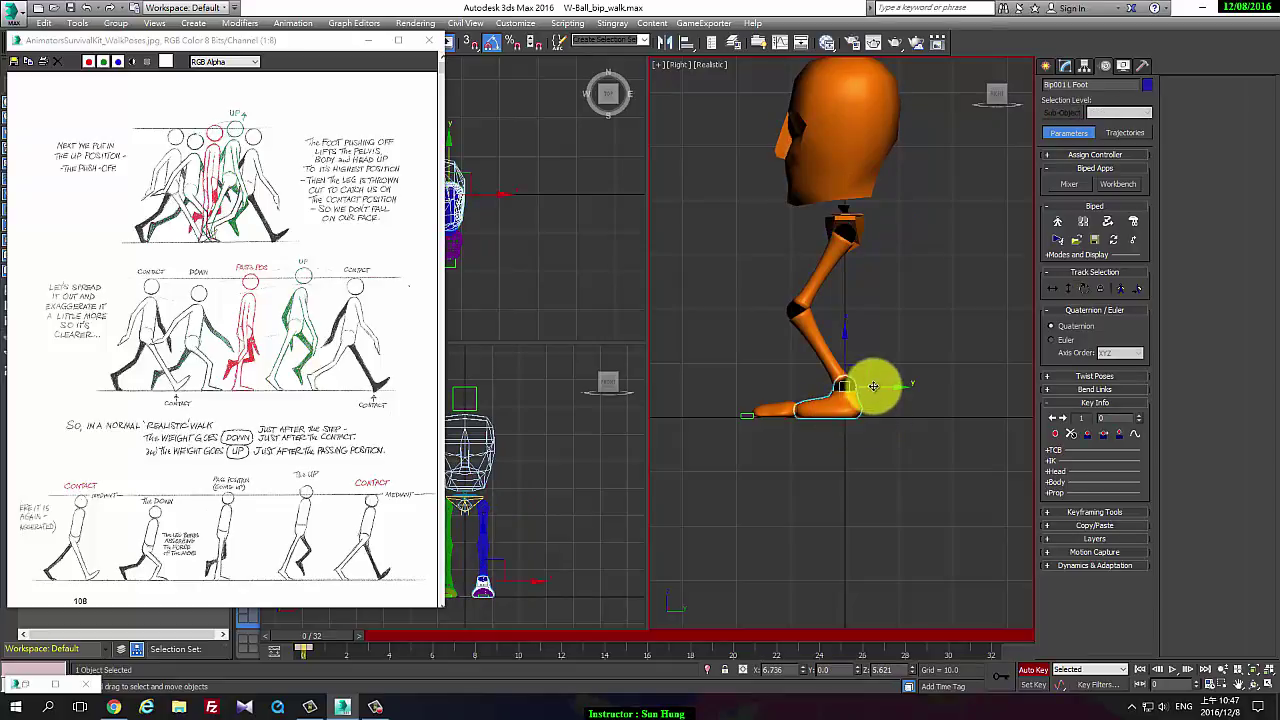
# Slide the left foot forward and reposition the right foot along the ground
pyautogui.moveTo(873, 386); pyautogui.dragTo(955, 383)
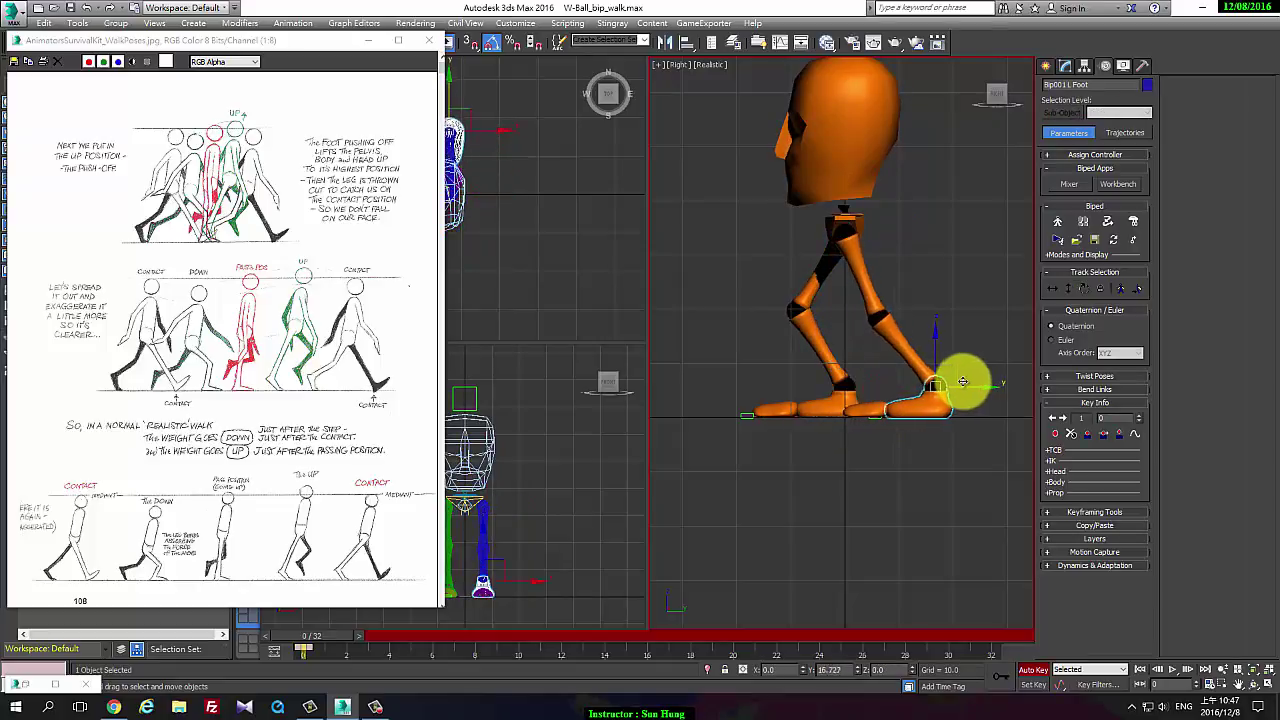
pyautogui.click(826, 416)
pyautogui.moveTo(878, 394)
pyautogui.mouseDown()
pyautogui.moveTo(834, 391)
pyautogui.moveTo(909, 414)
pyautogui.moveTo(960, 403)
pyautogui.moveTo(980, 383)
pyautogui.moveTo(969, 431)
pyautogui.moveTo(983, 398)
pyautogui.moveTo(960, 402)
pyautogui.moveTo(960, 380)
pyautogui.moveTo(957, 394)
pyautogui.moveTo(932, 366)
pyautogui.mouseUp()
pyautogui.press('e')
pyautogui.press('w')
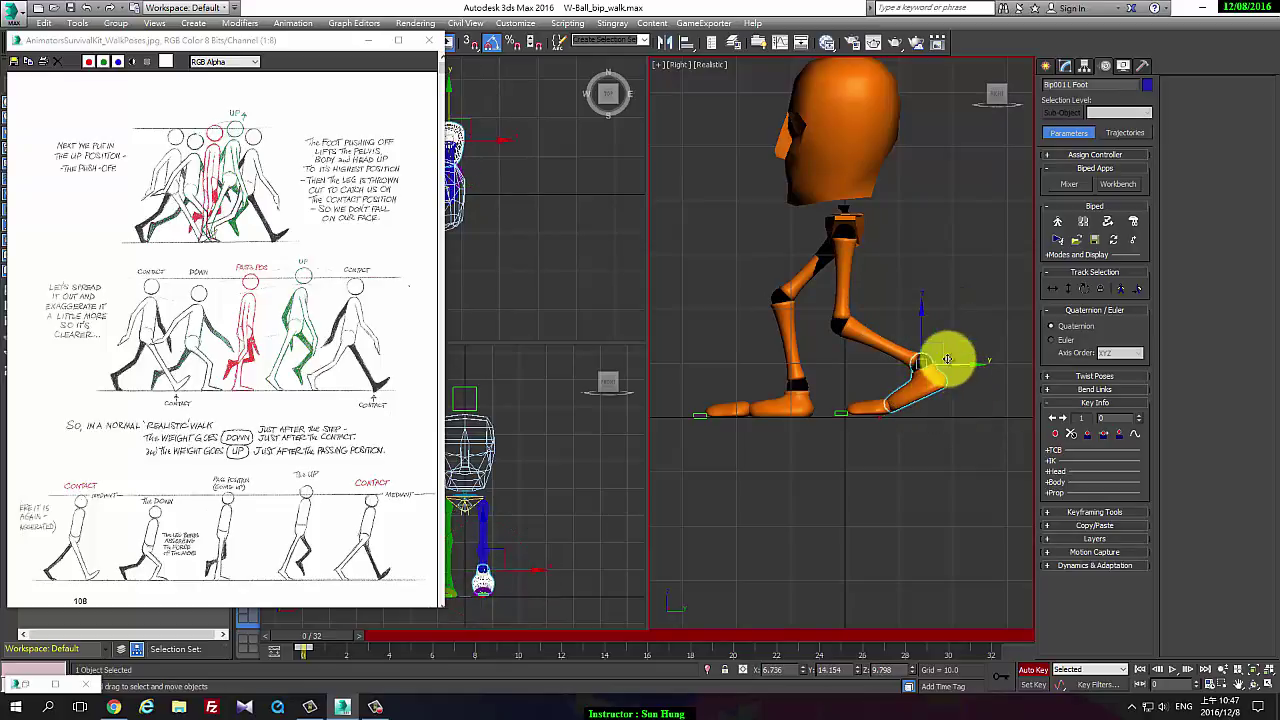
pyautogui.moveTo(920, 336); pyautogui.dragTo(920, 337)
# Push the left foot further forward into the stride, adjusting its rotation
pyautogui.moveTo(966, 366)
pyautogui.mouseDown()
pyautogui.moveTo(986, 371)
pyautogui.moveTo(974, 359)
pyautogui.mouseUp()
pyautogui.press('e')
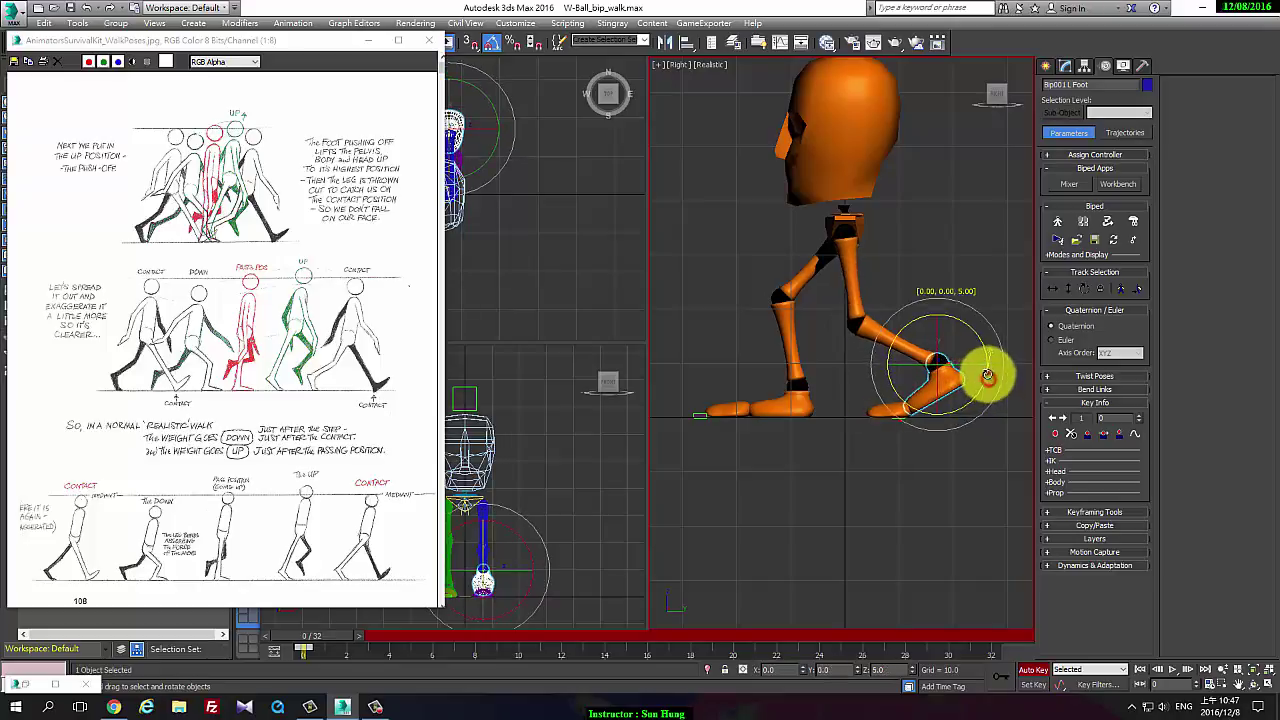
pyautogui.press('w')
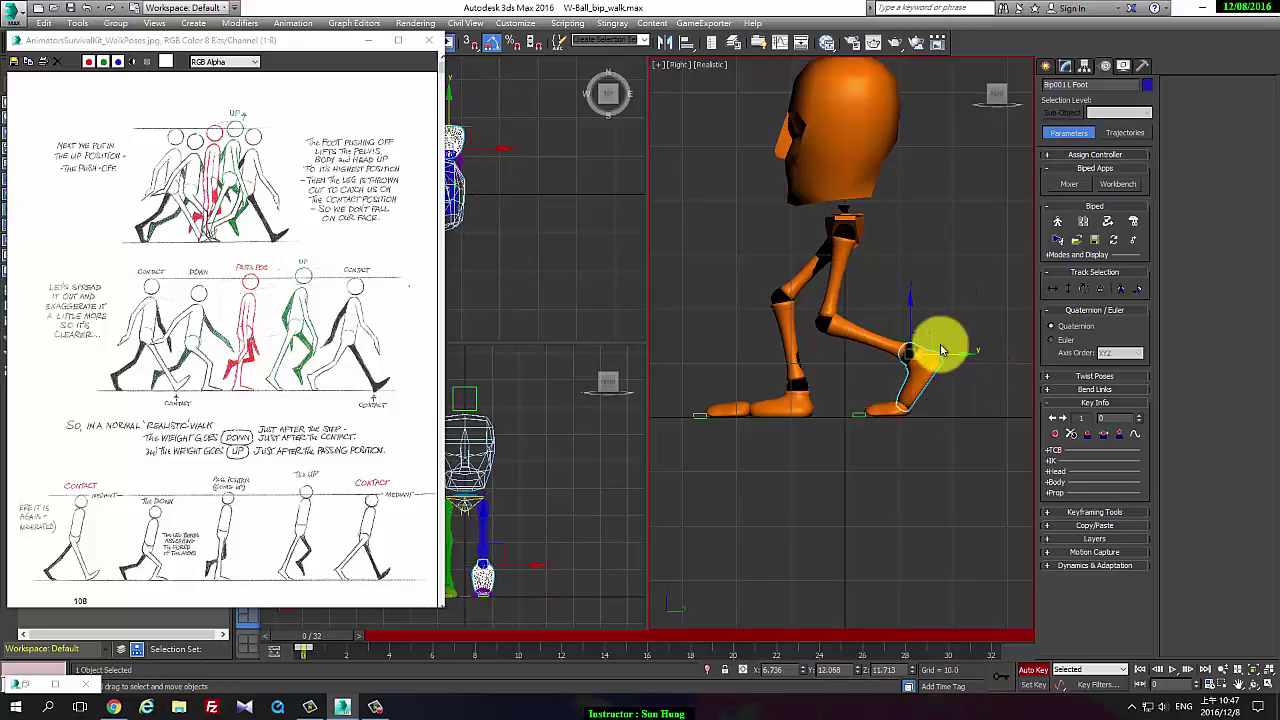
pyautogui.moveTo(929, 343)
pyautogui.mouseDown()
pyautogui.moveTo(959, 342)
pyautogui.moveTo(912, 352)
pyautogui.moveTo(916, 362)
pyautogui.moveTo(992, 361)
pyautogui.mouseUp()
# Try a -35 degree tilt on the right foot, undo it, and expand the IK key settings
pyautogui.click(826, 392)
pyautogui.press('e')
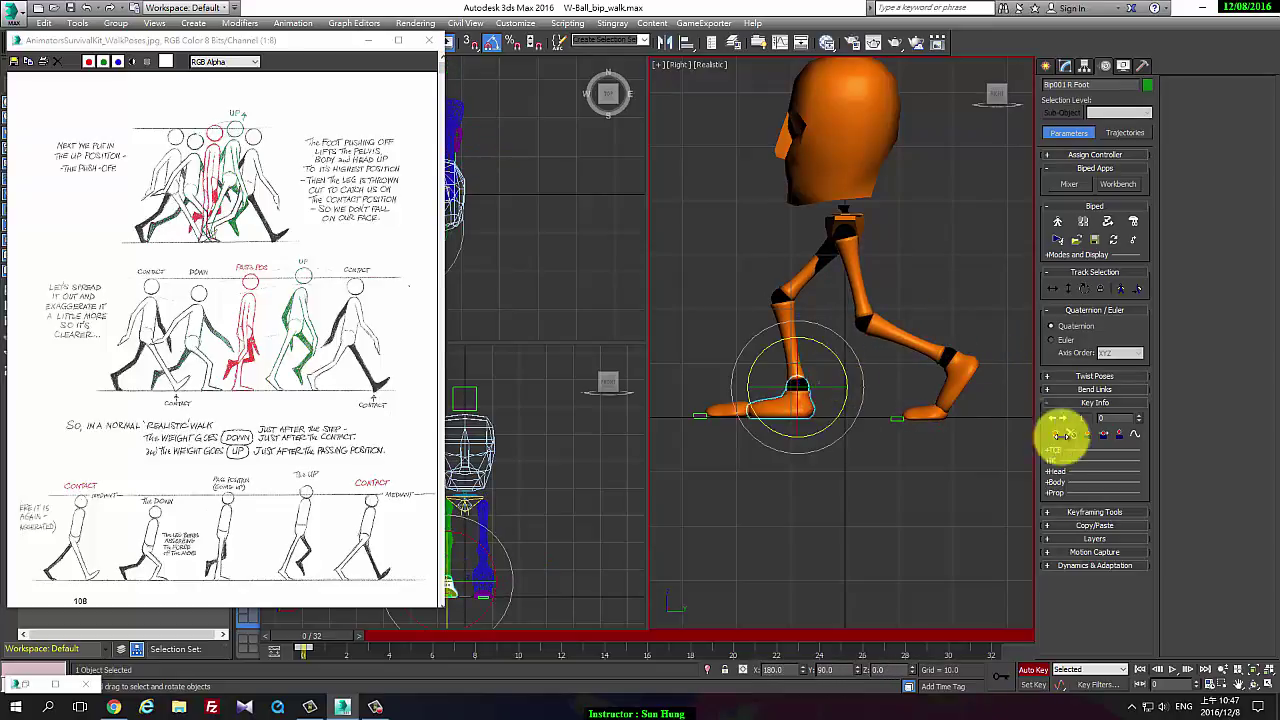
pyautogui.moveTo(826, 360); pyautogui.dragTo(845, 386)
pyautogui.hotkey('ctrl', 'z')
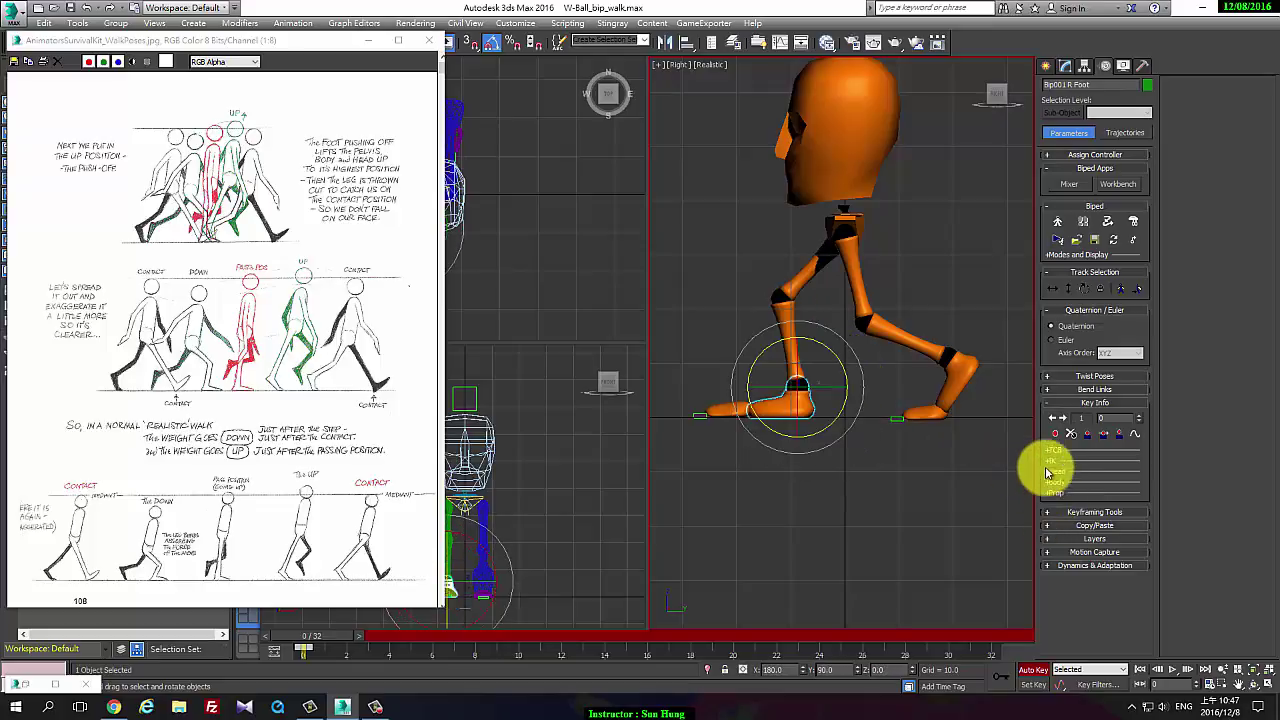
pyautogui.click(1050, 459)
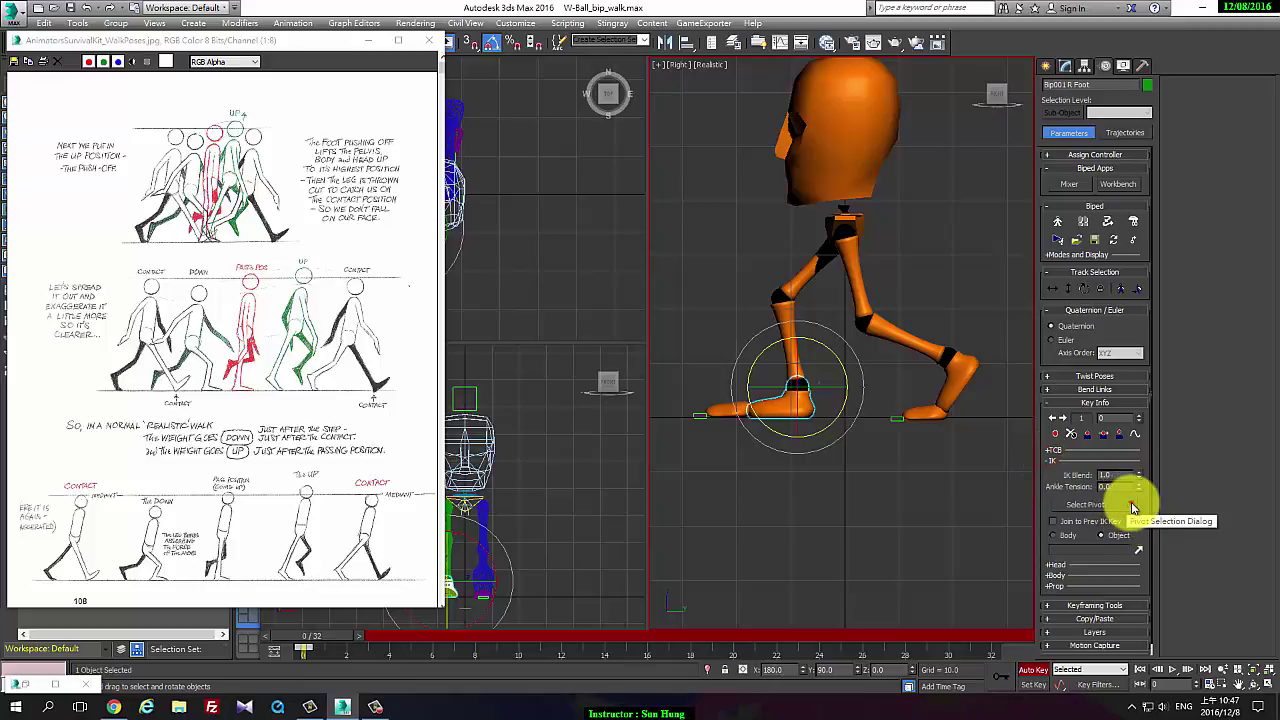
# Set the right foot's pivot to its bottom-centre point and rotate the foot up about it
pyautogui.click(1131, 505)
pyautogui.moveTo(1115, 458)
pyautogui.mouseDown()
pyautogui.moveTo(985, 458)
pyautogui.moveTo(987, 471)
pyautogui.mouseUp()
pyautogui.click(995, 523)
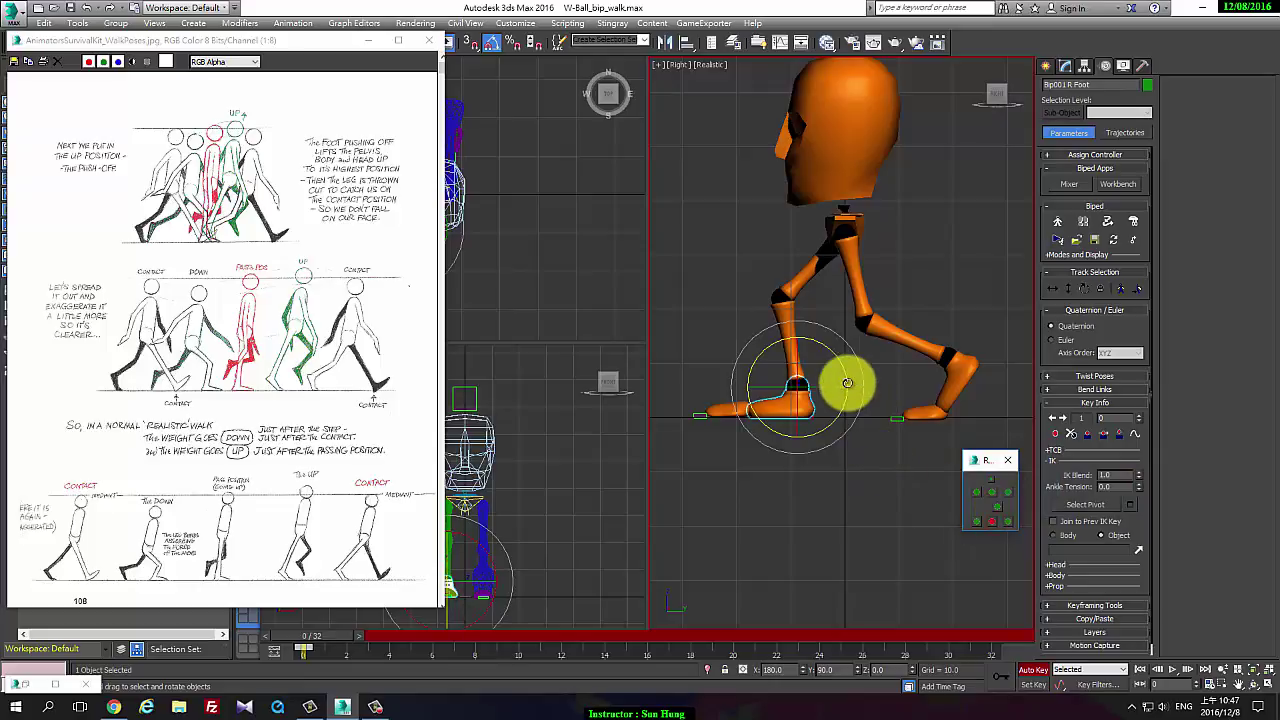
pyautogui.moveTo(846, 374)
pyautogui.mouseDown()
pyautogui.moveTo(846, 390)
pyautogui.moveTo(794, 386)
pyautogui.moveTo(808, 370)
pyautogui.moveTo(802, 389)
pyautogui.mouseUp()
pyautogui.press('w')
pyautogui.press('e')
pyautogui.press('w')
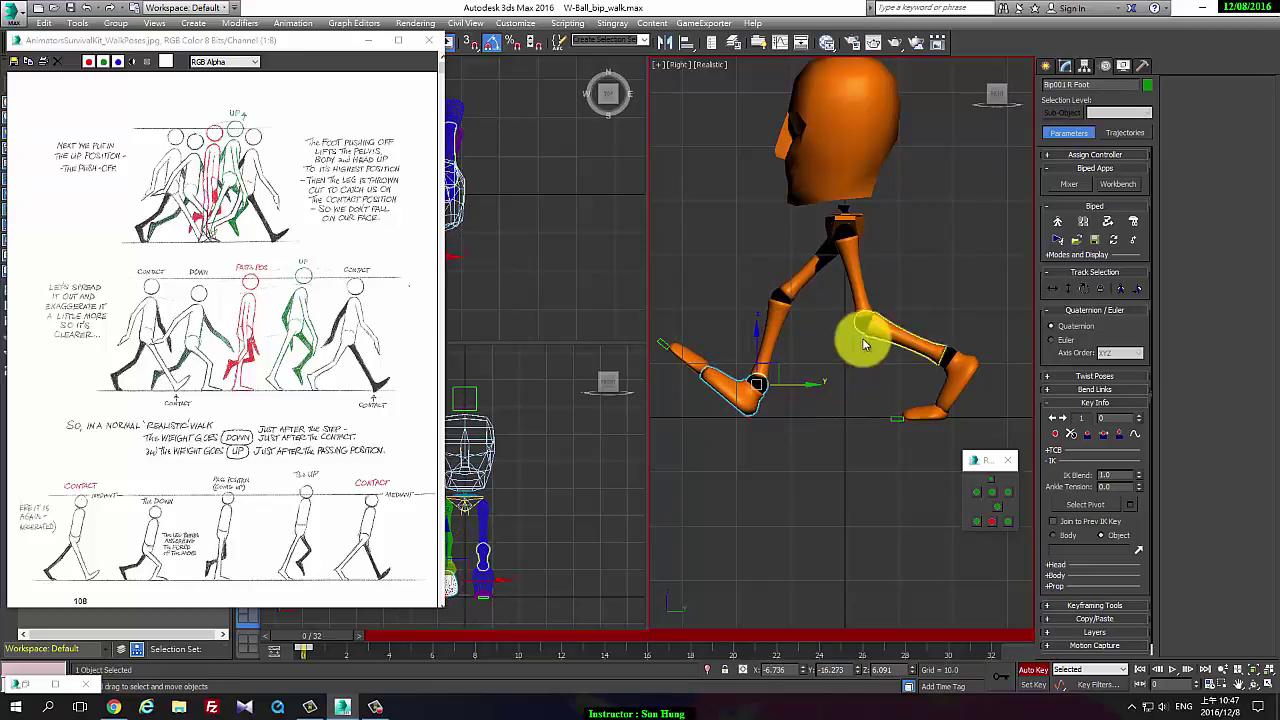
# Bend the right toe Bip001 R Toe0 further upward
pyautogui.click(698, 360)
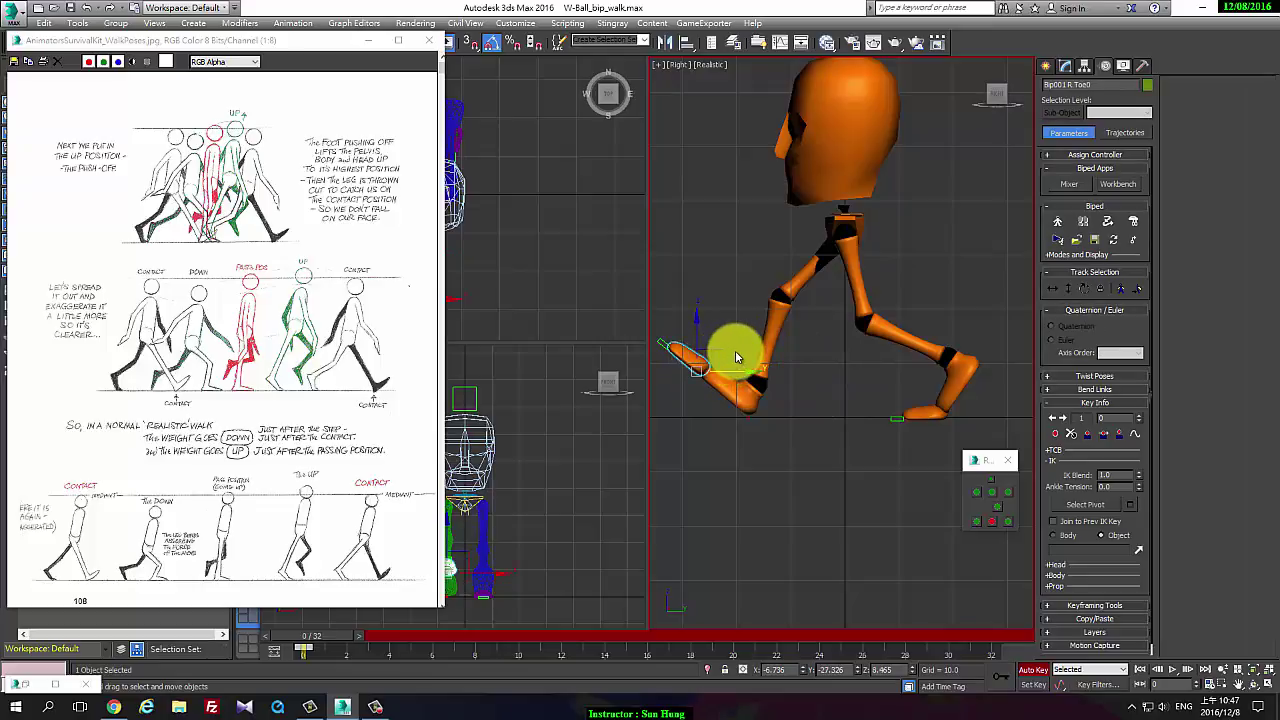
pyautogui.press('e')
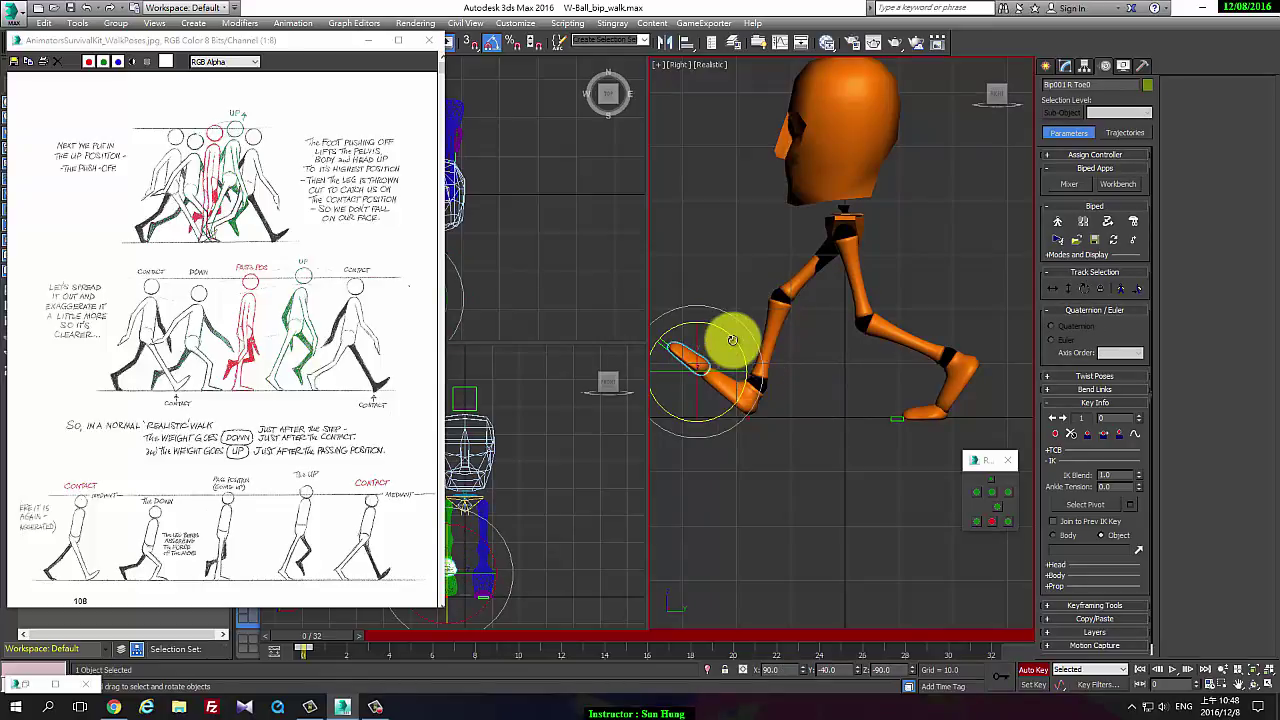
pyautogui.moveTo(732, 340); pyautogui.dragTo(737, 357)
pyautogui.click(755, 392)
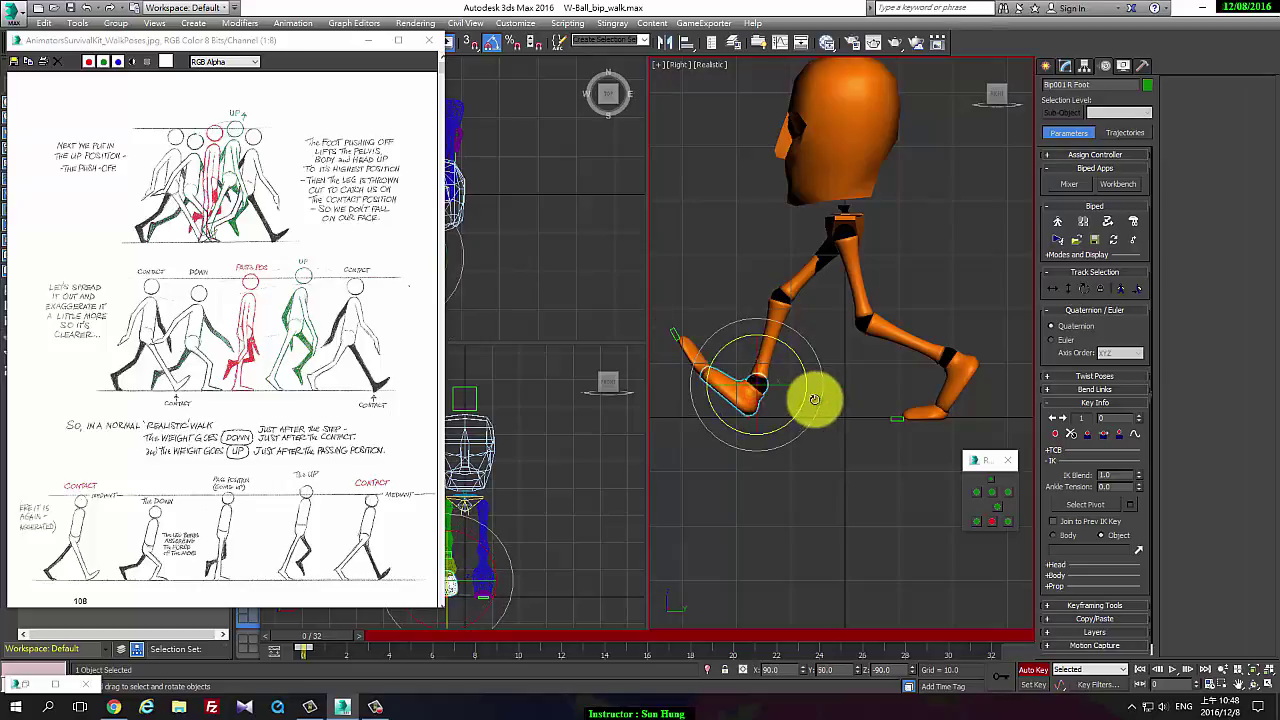
# Move the left foot forward and slightly up, then lower the right foot slightly
pyautogui.click(960, 385)
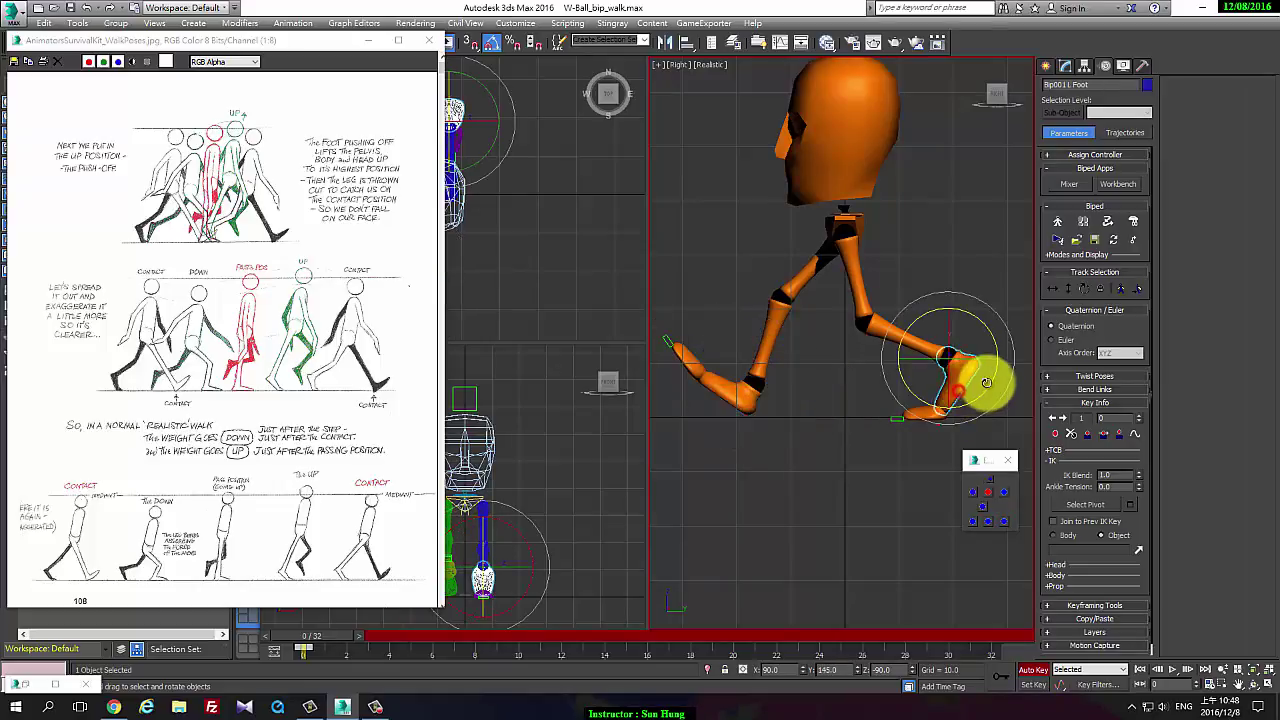
pyautogui.press('w')
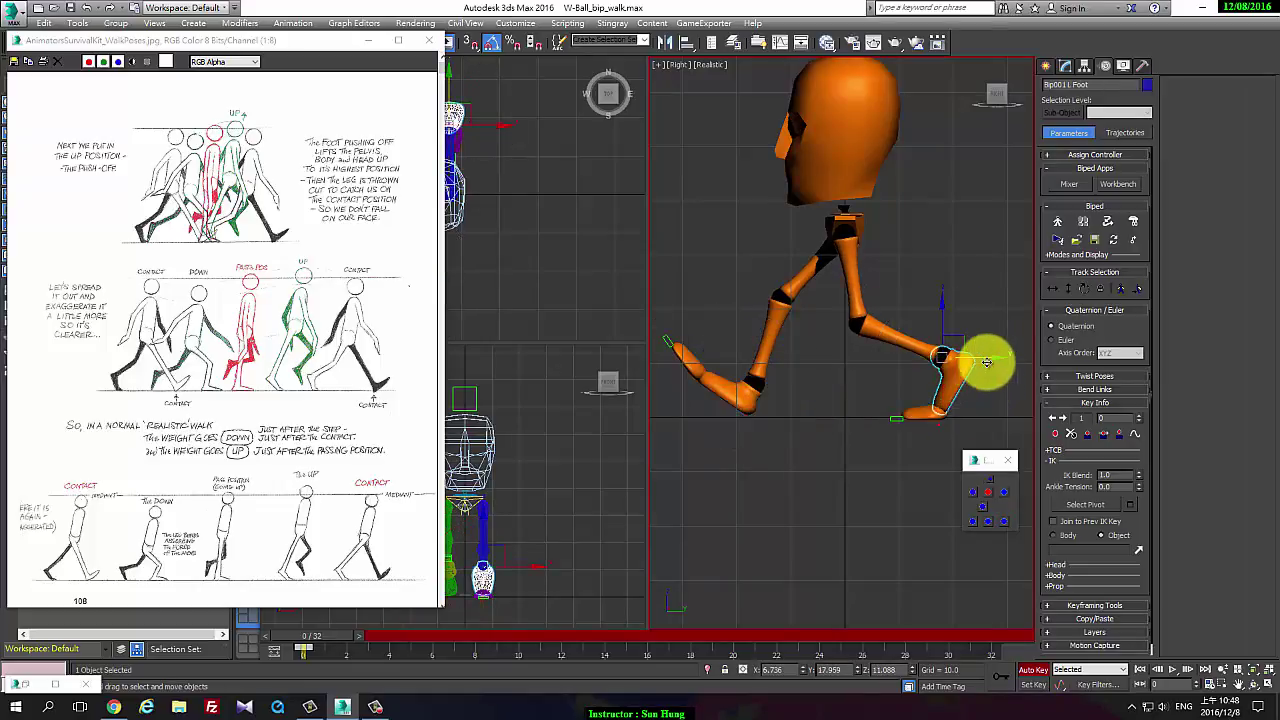
pyautogui.moveTo(987, 362); pyautogui.dragTo(1001, 358)
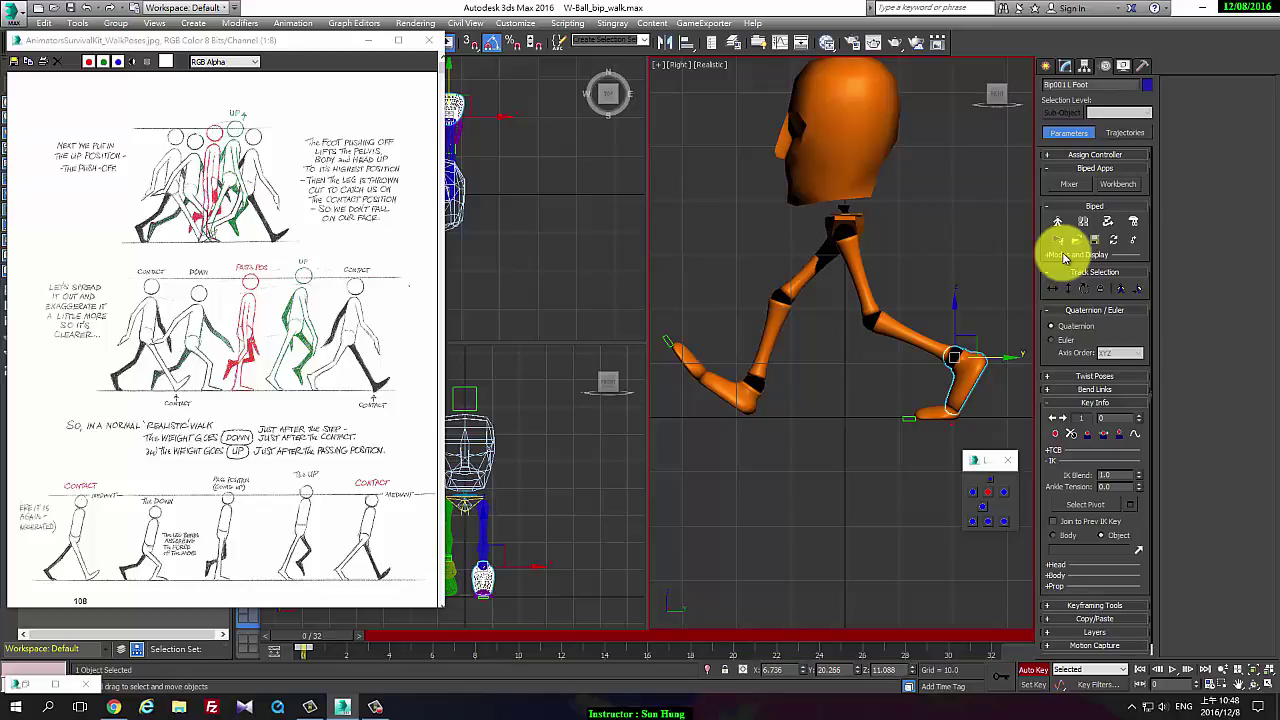
pyautogui.click(750, 386)
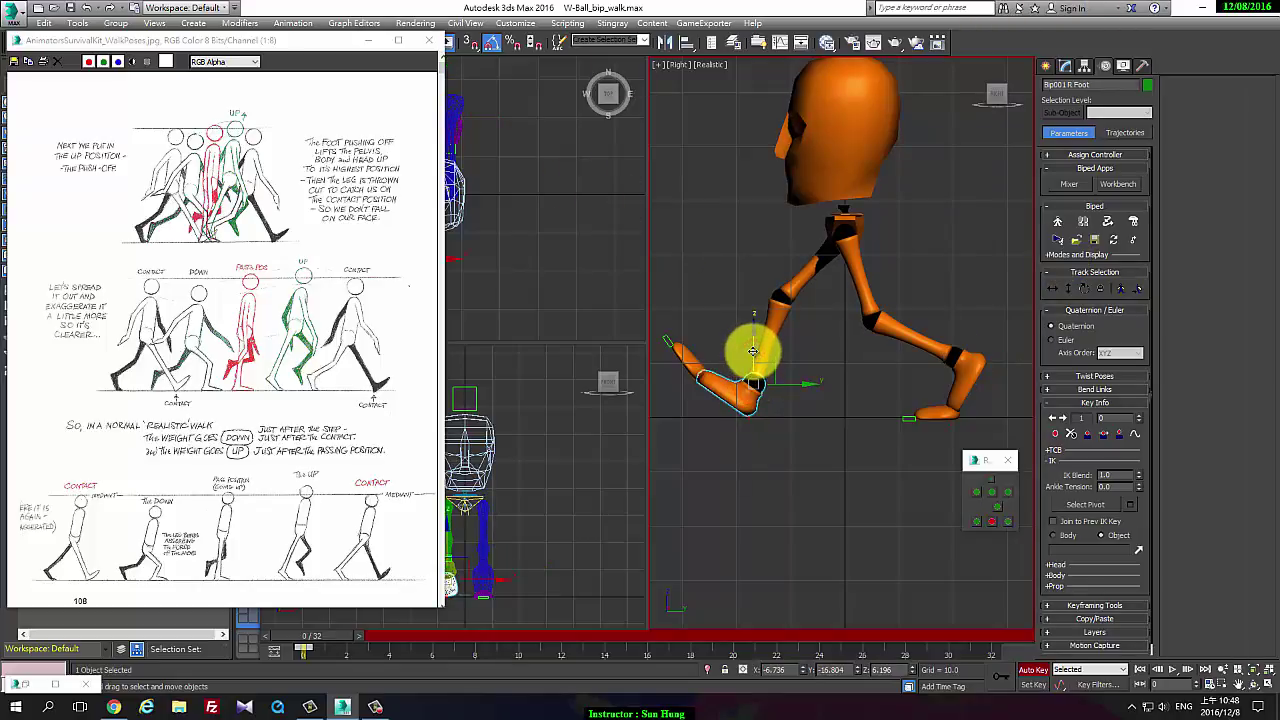
pyautogui.moveTo(752, 352); pyautogui.dragTo(753, 354)
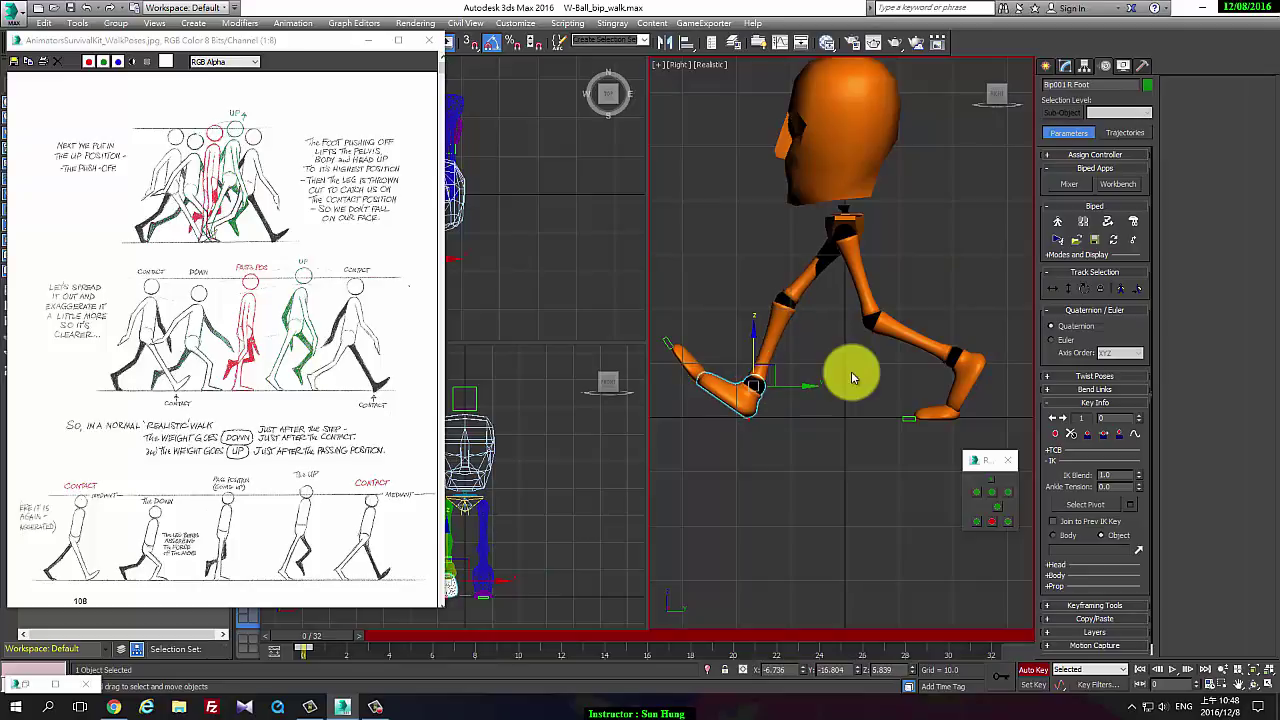